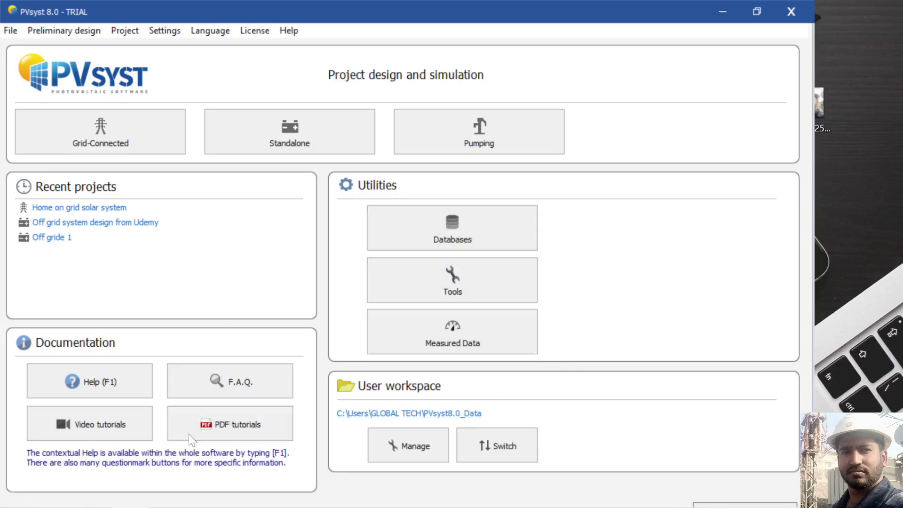
Switch to the browser and examine the PVsyst website's available products and the PVsyst 8 download option
{"action": "key", "text": "alt+Tab"}
{"action": "left_click", "coordinate": [111, 16]}
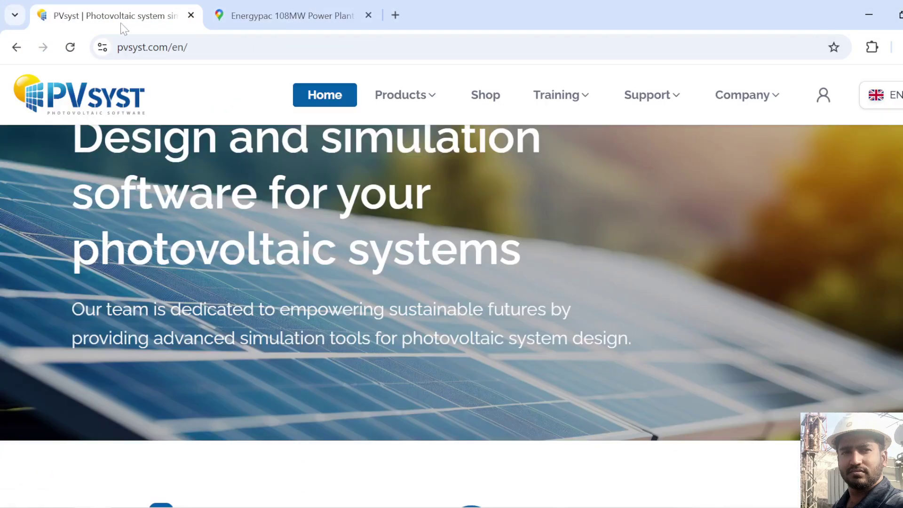
{"action": "scroll", "coordinate": [452, 315], "scroll_direction": "down", "scroll_amount": 12}
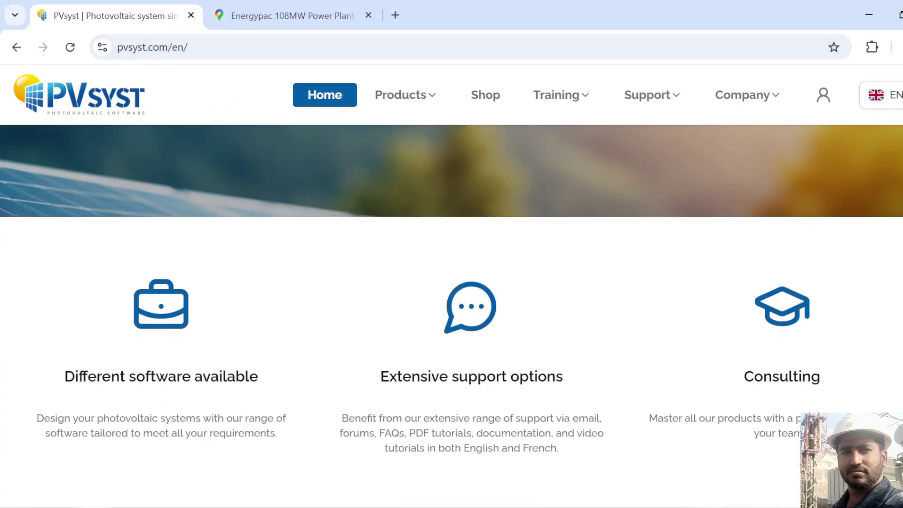
{"action": "scroll", "coordinate": [467, 256], "scroll_direction": "down", "scroll_amount": 1}
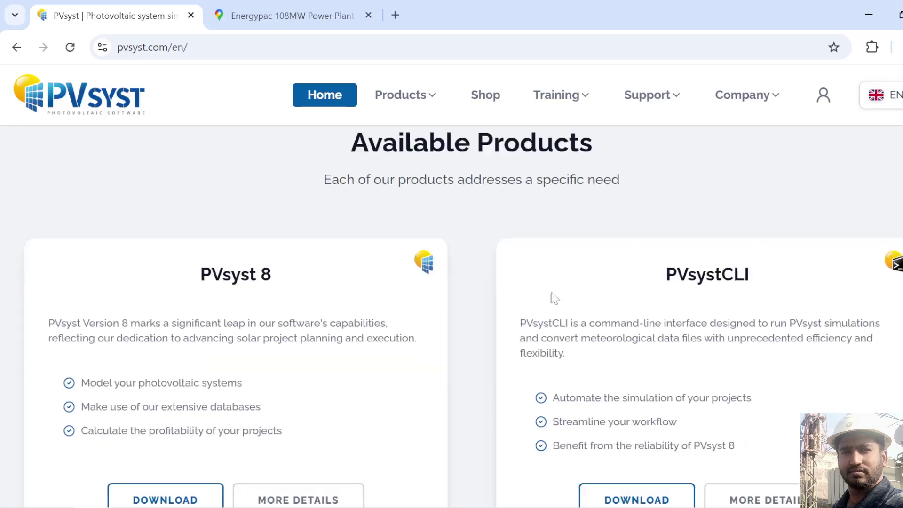
{"action": "scroll", "coordinate": [328, 297], "scroll_direction": "down", "scroll_amount": 3}
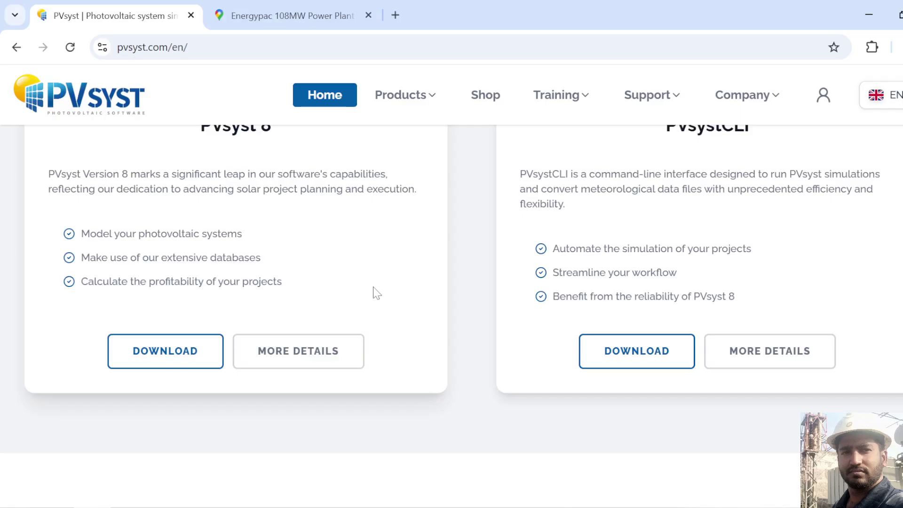
{"action": "scroll", "coordinate": [376, 293], "scroll_direction": "up", "scroll_amount": 3}
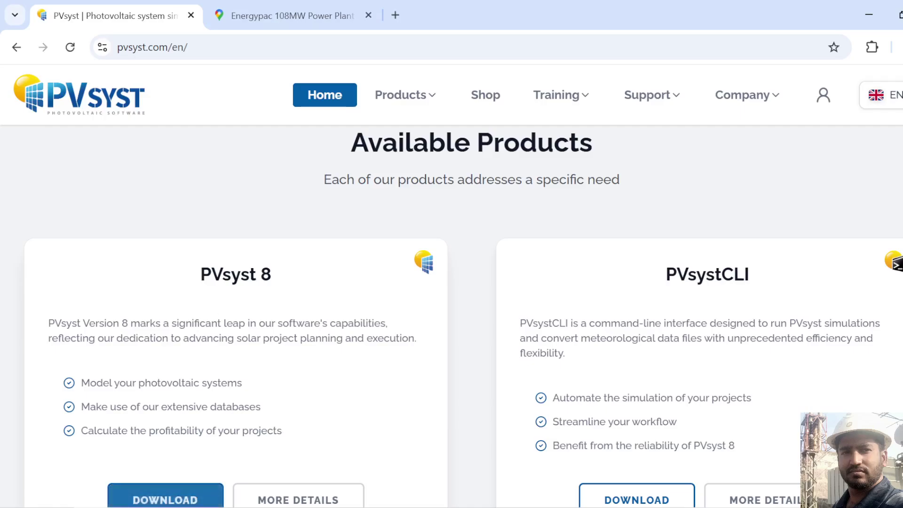
{"action": "scroll", "coordinate": [263, 320], "scroll_direction": "down", "scroll_amount": 3}
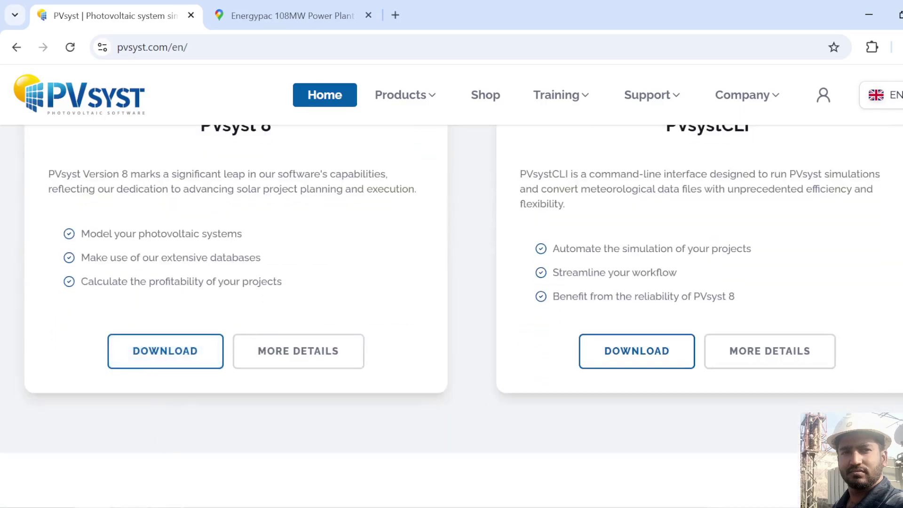
Return to PVsyst and create a new standalone project
{"action": "key", "text": "alt+Tab"}
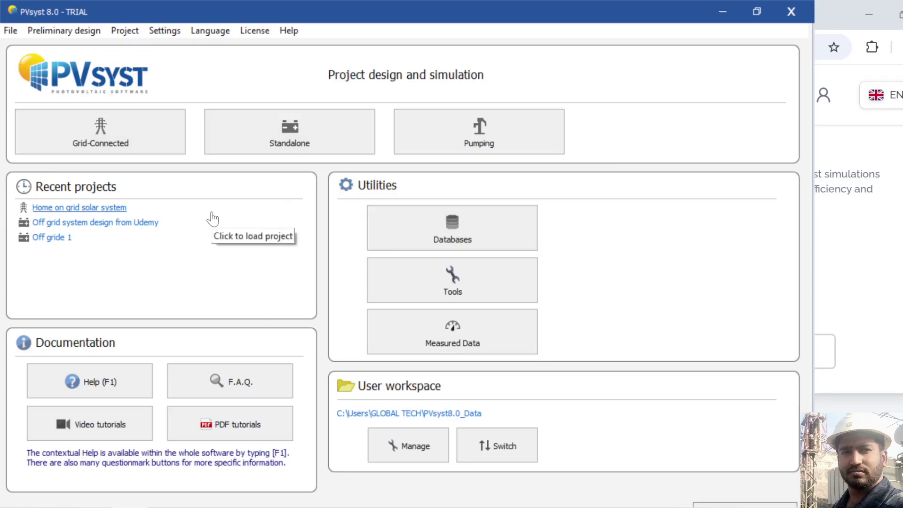
{"action": "left_click", "coordinate": [125, 33]}
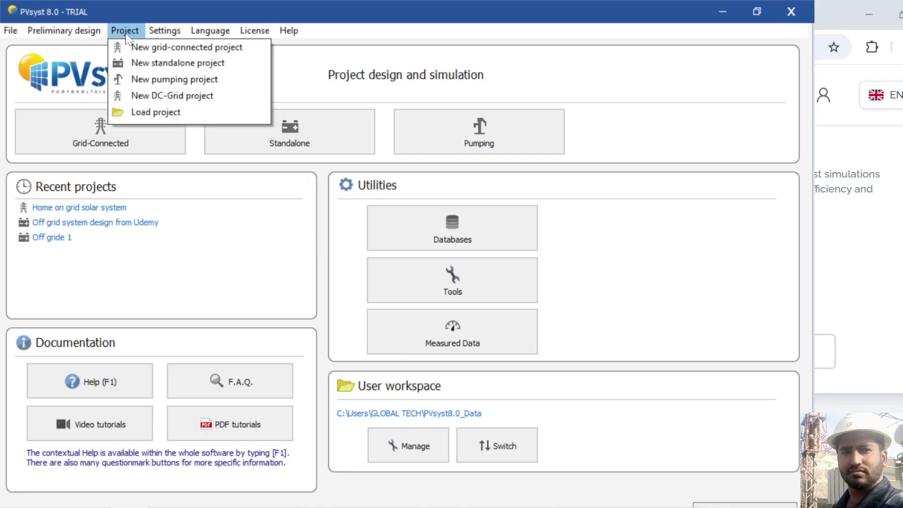
{"action": "left_click", "coordinate": [160, 69]}
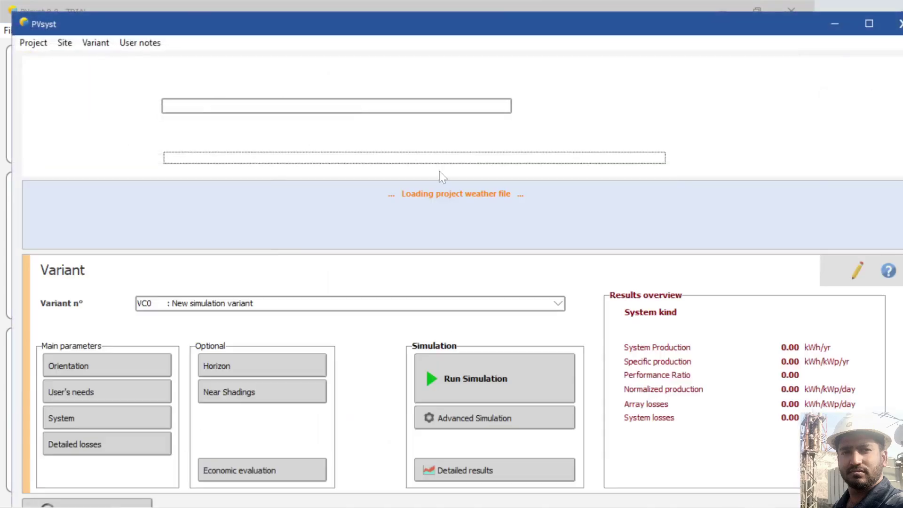
Name the project "Home off grid solar system" and start a new geographical site for it
{"action": "double_click", "coordinate": [193, 106]}
{"action": "left_click_drag", "start_coordinate": [194, 105], "coordinate": [149, 112]}
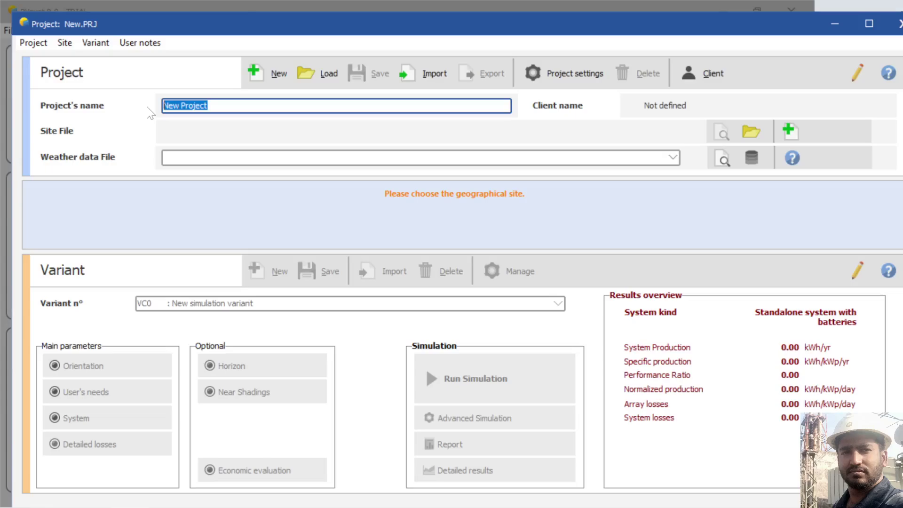
{"action": "type", "text": "Hom"}
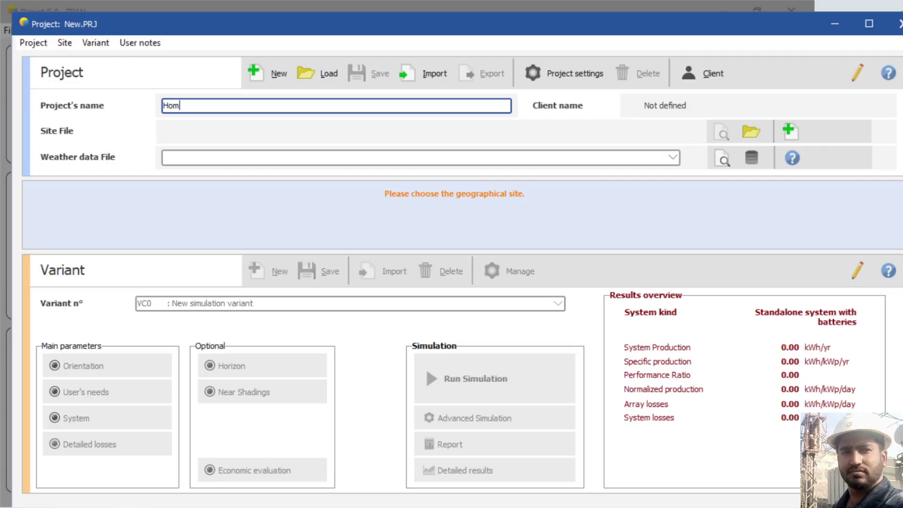
{"action": "type", "text": "e off grid solar syste"}
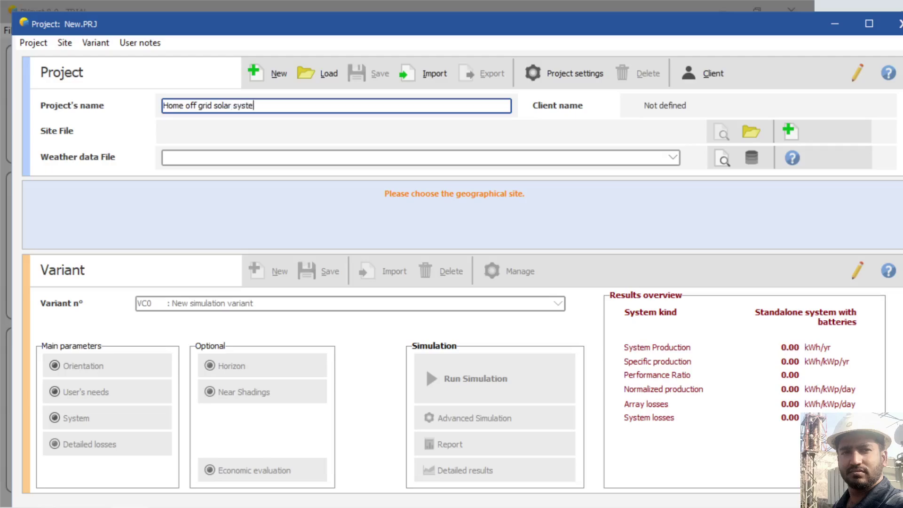
{"action": "type", "text": "m"}
{"action": "left_click", "coordinate": [427, 164]}
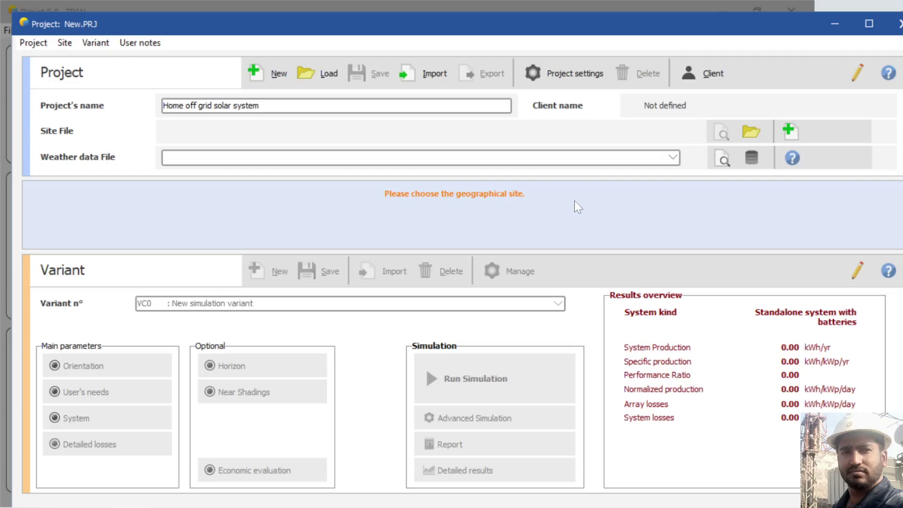
{"action": "left_click", "coordinate": [791, 136]}
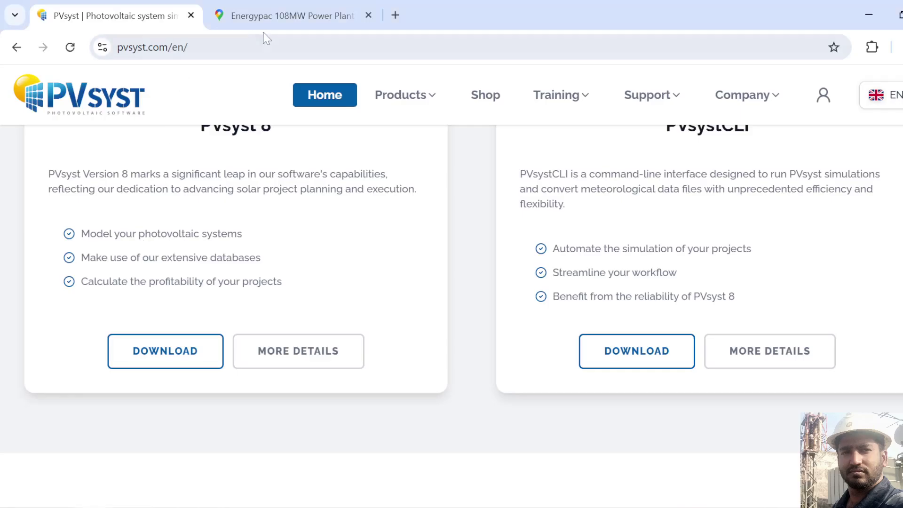
Switch to Google Maps in the browser and show the location details of the rooftop just below the mosque marker
{"action": "left_click", "coordinate": [278, 18]}
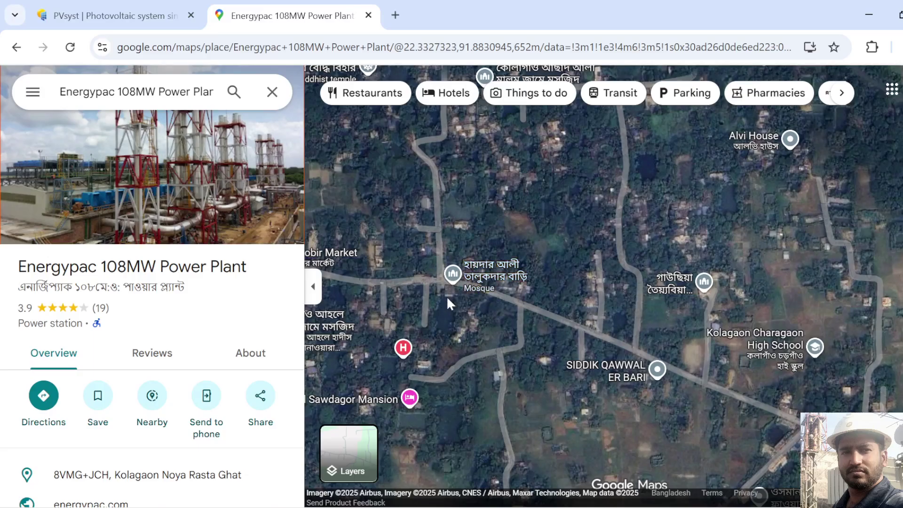
{"action": "scroll", "coordinate": [445, 312], "scroll_direction": "up", "scroll_amount": 5}
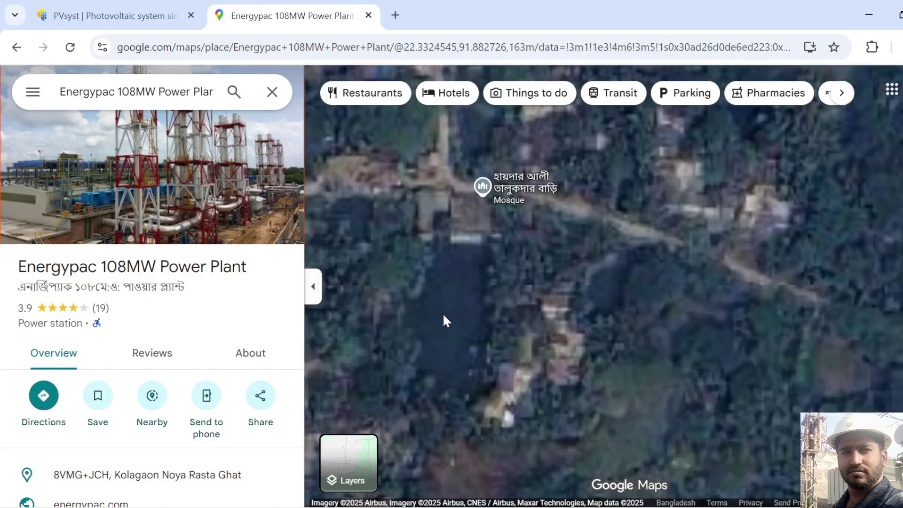
{"action": "scroll", "coordinate": [443, 312], "scroll_direction": "up", "scroll_amount": 2}
{"action": "left_click_drag", "start_coordinate": [635, 221], "coordinate": [614, 308]}
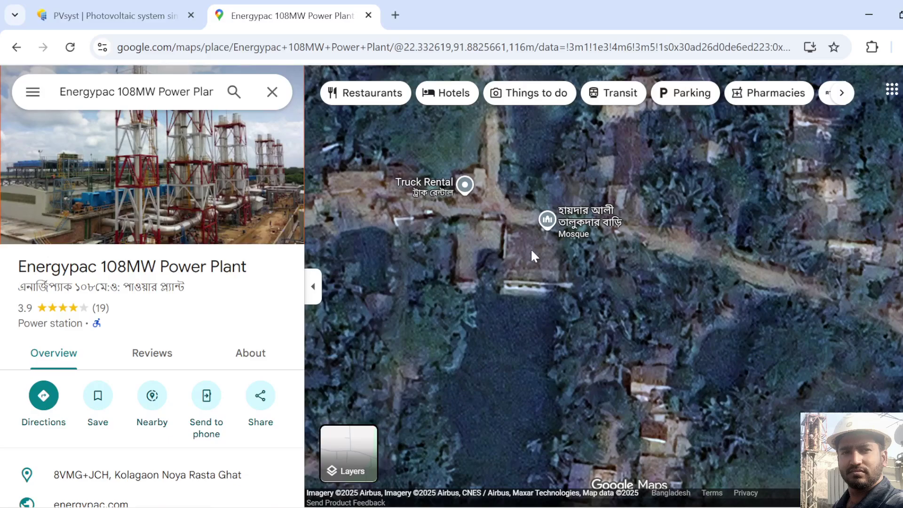
{"action": "right_click", "coordinate": [531, 254]}
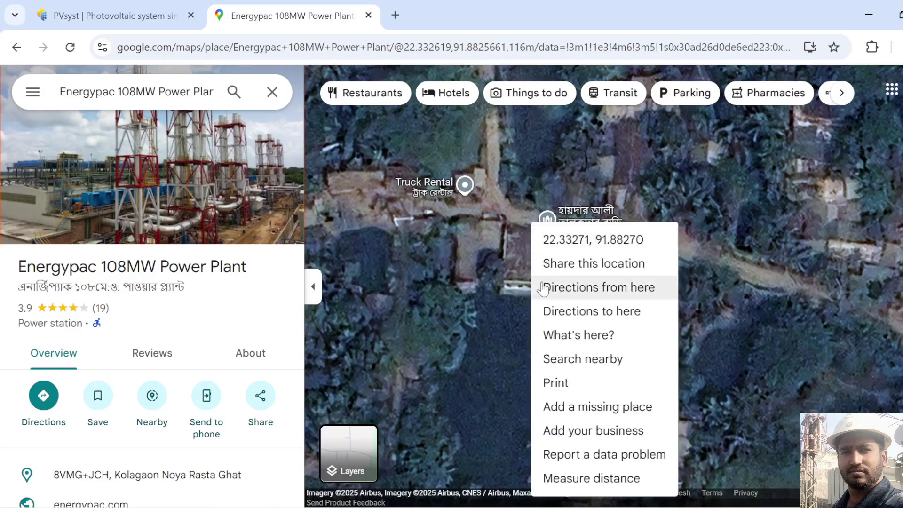
{"action": "left_click", "coordinate": [555, 336]}
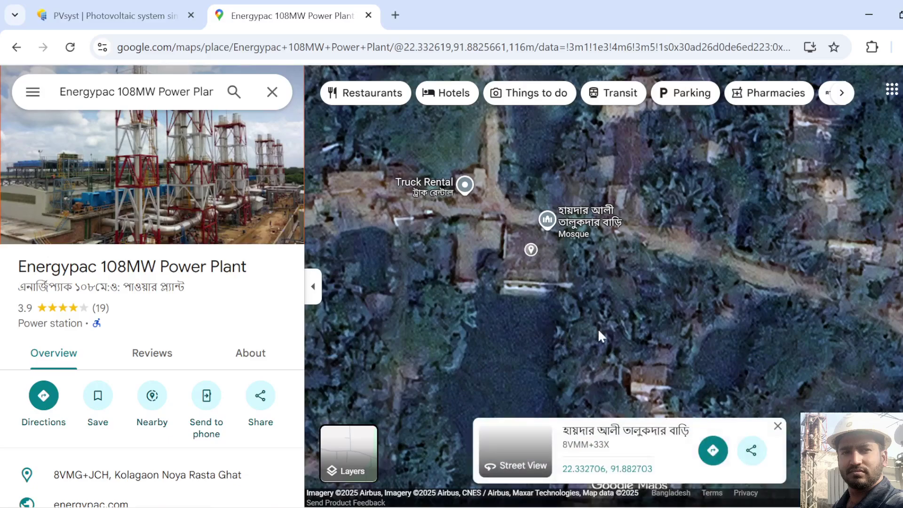
Copy the point's decimal coordinates 22.332706, 91.882703 and search Google Maps for them in place of the power plant
{"action": "left_click_drag", "start_coordinate": [653, 471], "coordinate": [569, 476]}
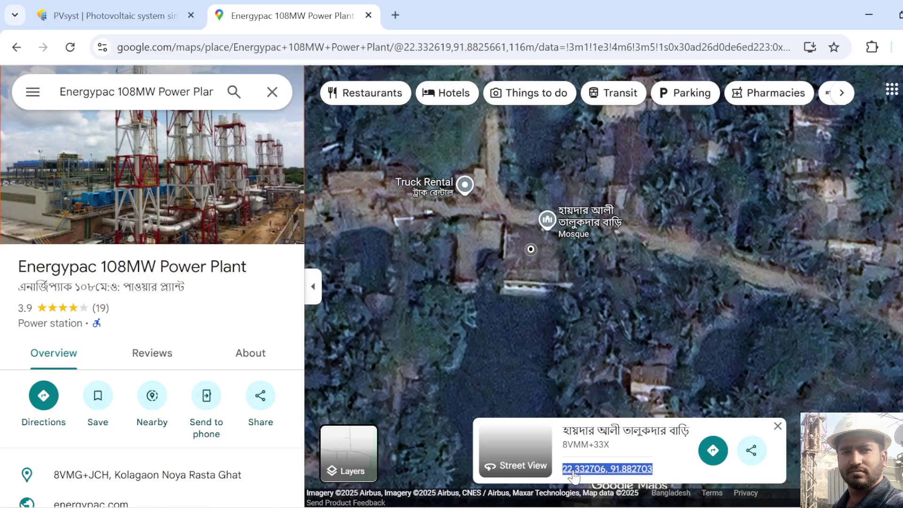
{"action": "right_click", "coordinate": [569, 472]}
{"action": "left_click", "coordinate": [607, 336]}
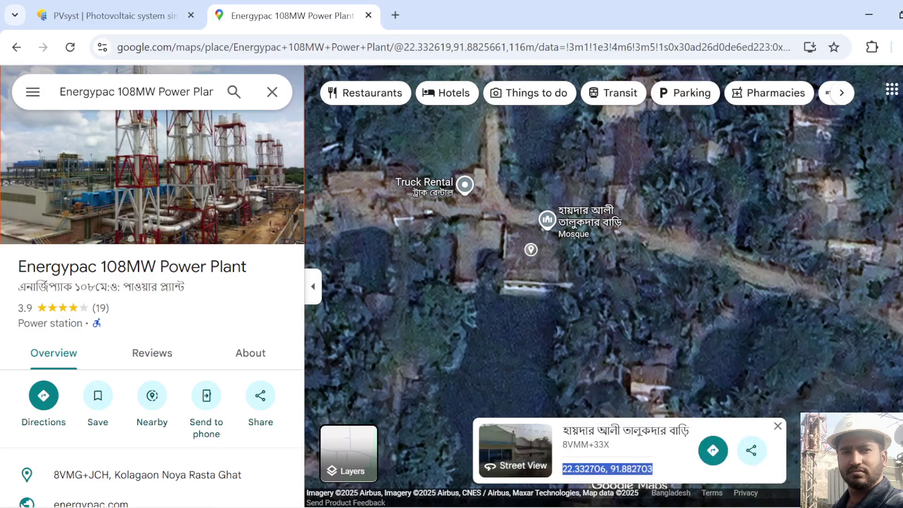
{"action": "left_click", "coordinate": [272, 92]}
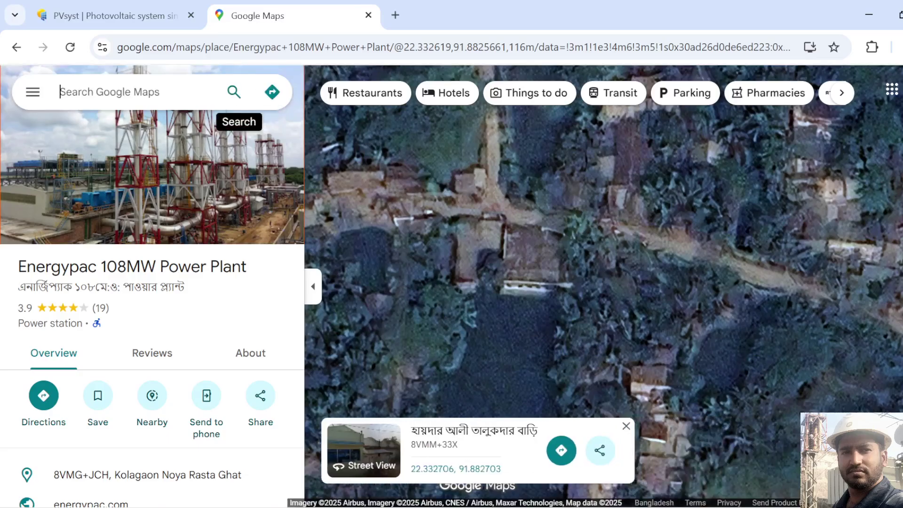
{"action": "right_click", "coordinate": [145, 92]}
{"action": "left_click", "coordinate": [177, 267]}
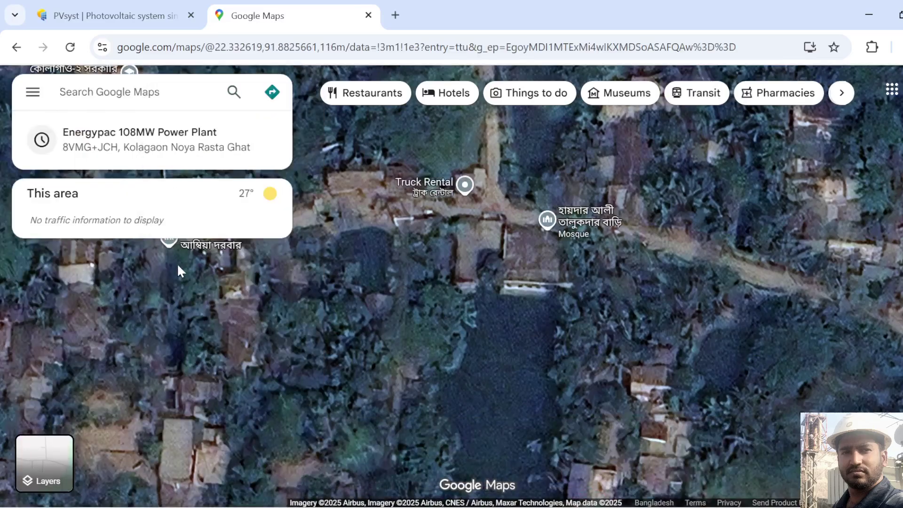
{"action": "left_click", "coordinate": [246, 88]}
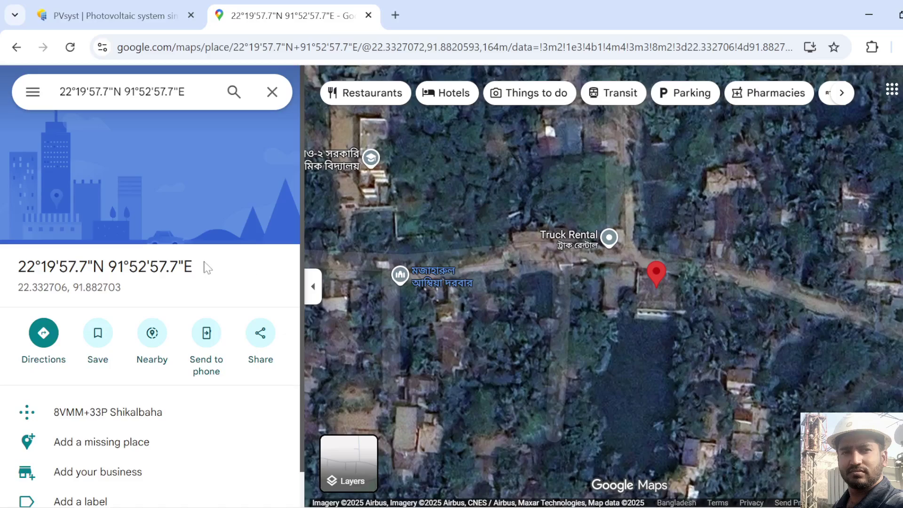
Copy the found place's coordinates in degrees, minutes and seconds, 22°19'57.7"N 91°52'57.7"E
{"action": "left_click_drag", "start_coordinate": [203, 266], "coordinate": [18, 266]}
{"action": "right_click", "coordinate": [47, 264]}
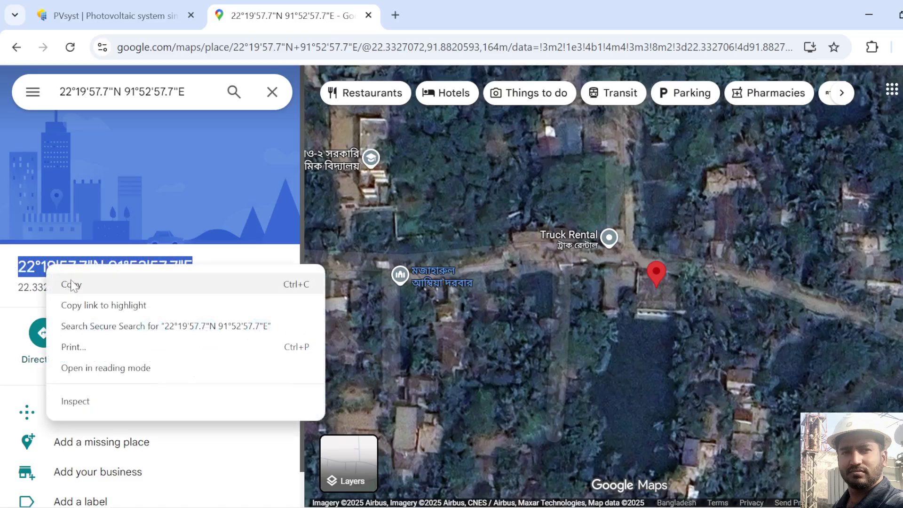
{"action": "left_click", "coordinate": [71, 284]}
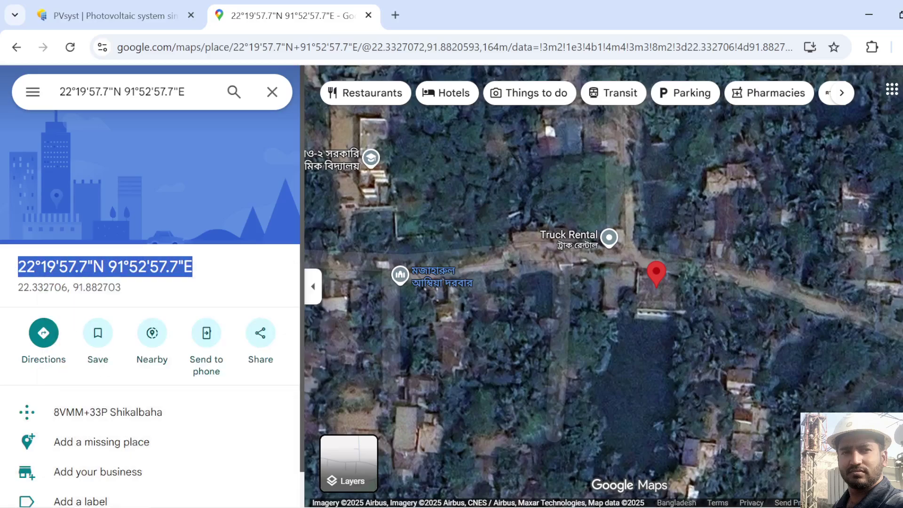
Switch back to PVsyst and search the site's interactive map for the location 22°19'57.7"N 91°52'57.7"E
{"action": "key", "text": "alt+Tab"}
{"action": "left_click", "coordinate": [328, 103]}
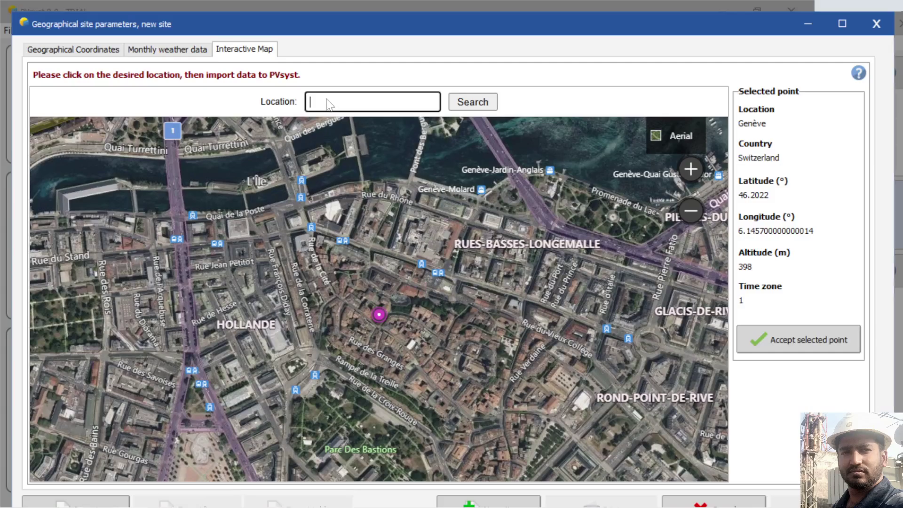
{"action": "right_click", "coordinate": [328, 103]}
{"action": "left_click", "coordinate": [350, 216]}
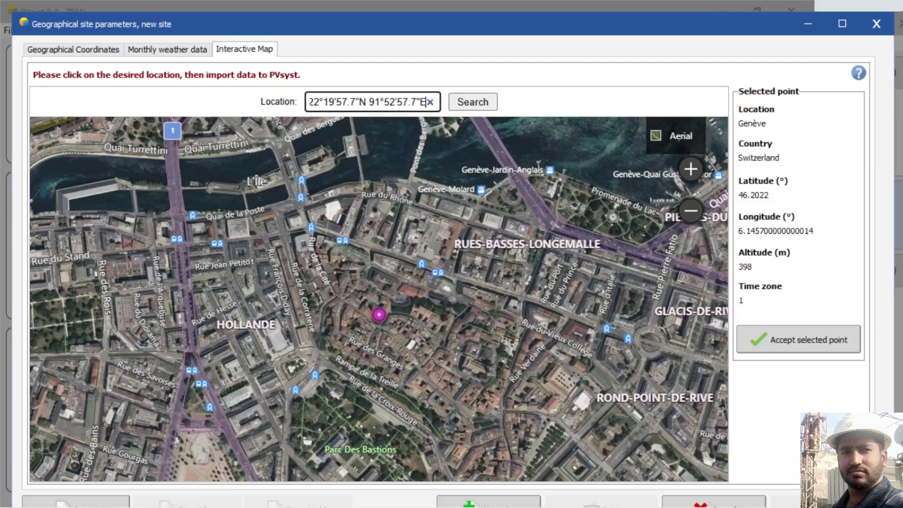
{"action": "left_click", "coordinate": [460, 102]}
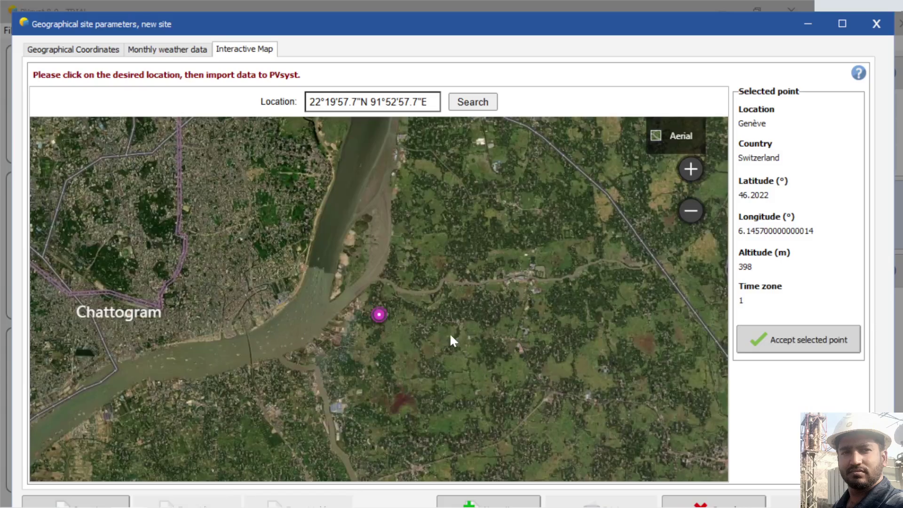
Examine the marked point on the aerial map closely to check that it sits on the intended building
{"action": "scroll", "coordinate": [497, 339], "scroll_direction": "down", "scroll_amount": 3}
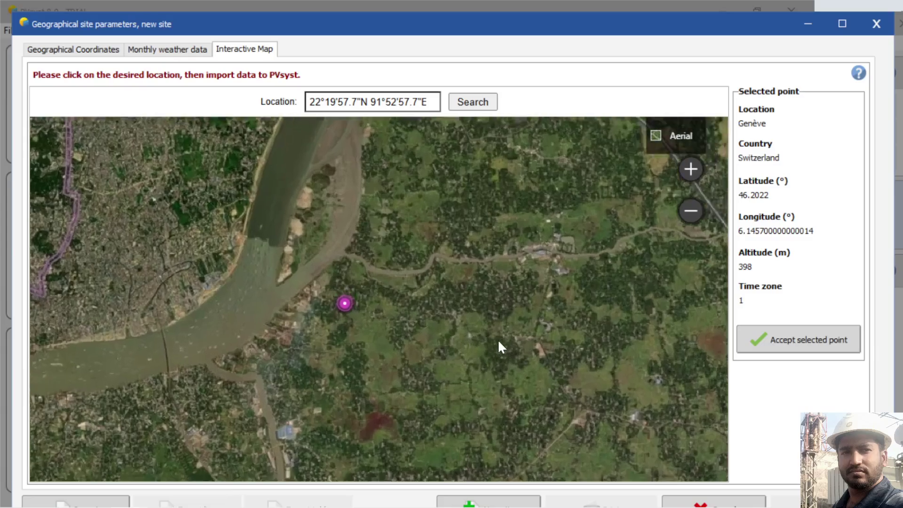
{"action": "left_click_drag", "start_coordinate": [494, 332], "coordinate": [611, 282]}
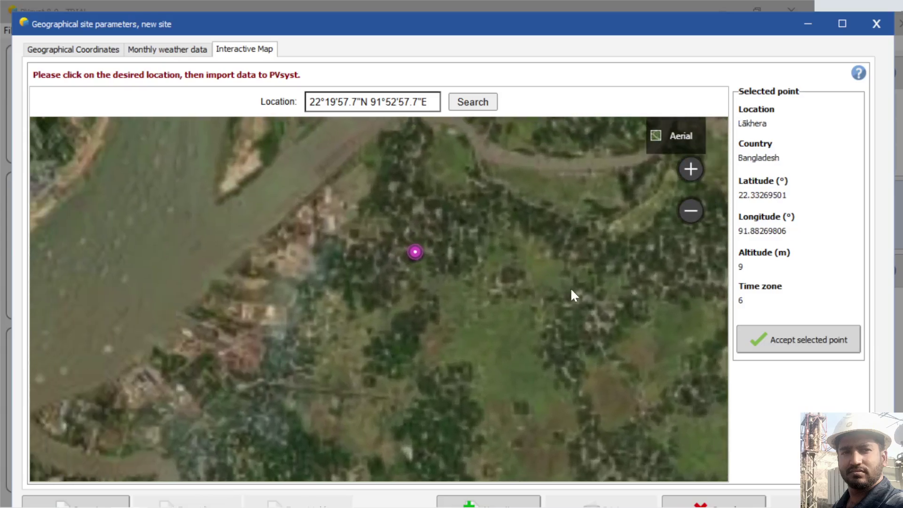
{"action": "scroll", "coordinate": [450, 292], "scroll_direction": "up", "scroll_amount": 3}
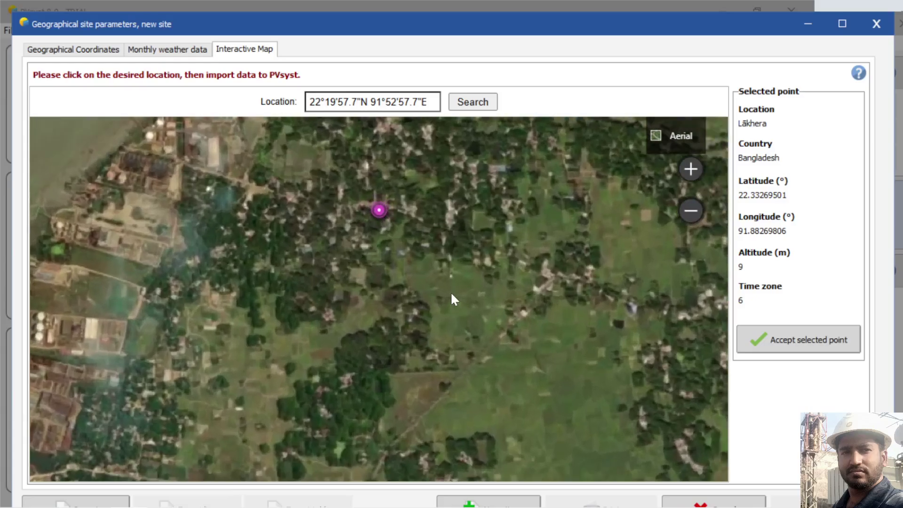
{"action": "left_click_drag", "start_coordinate": [402, 259], "coordinate": [429, 378]}
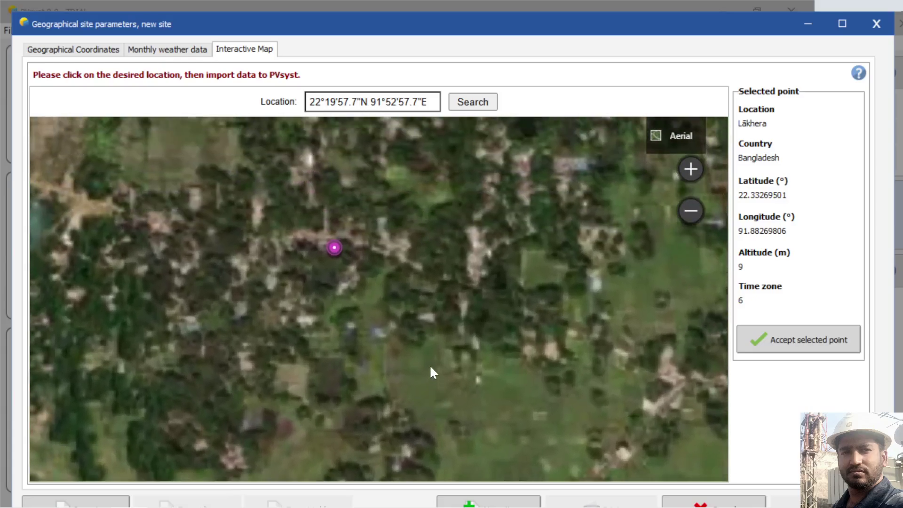
{"action": "scroll", "coordinate": [429, 370], "scroll_direction": "up", "scroll_amount": 3}
{"action": "left_click_drag", "start_coordinate": [355, 244], "coordinate": [582, 468]}
{"action": "scroll", "coordinate": [469, 261], "scroll_direction": "down", "scroll_amount": 2}
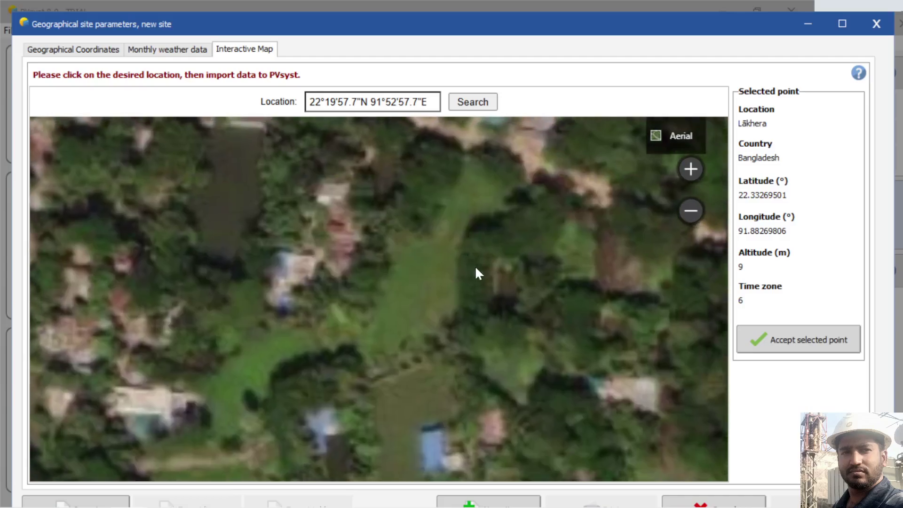
{"action": "left_click_drag", "start_coordinate": [469, 262], "coordinate": [540, 411]}
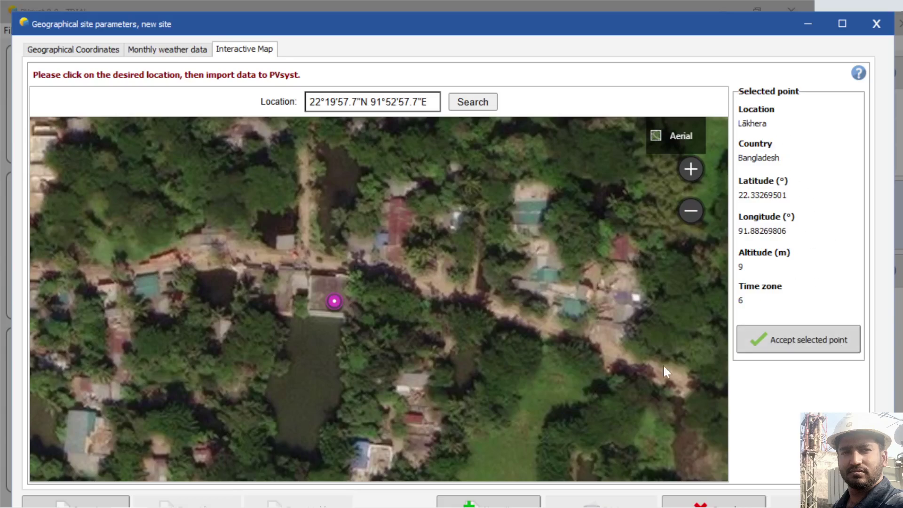
Accept the selected map point as the site and import its monthly weather data from Meteonorm 8.2
{"action": "left_click", "coordinate": [800, 339]}
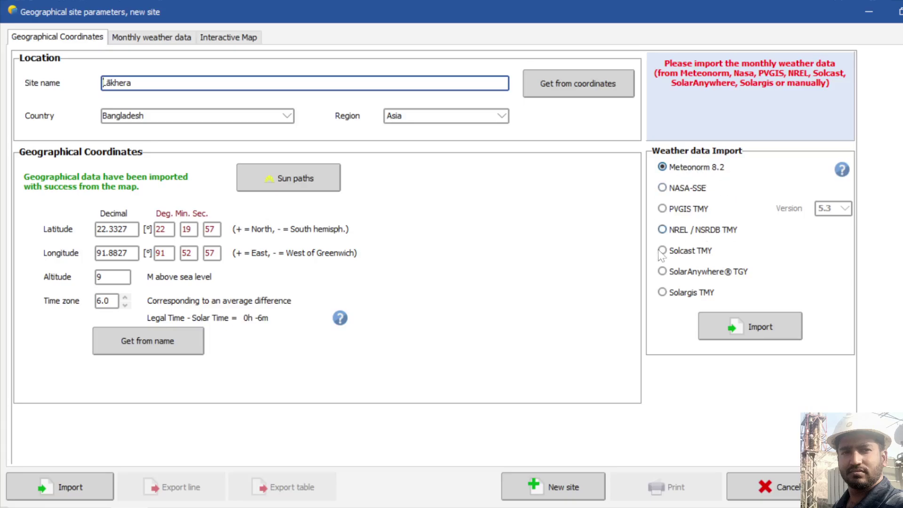
{"action": "left_click", "coordinate": [759, 328]}
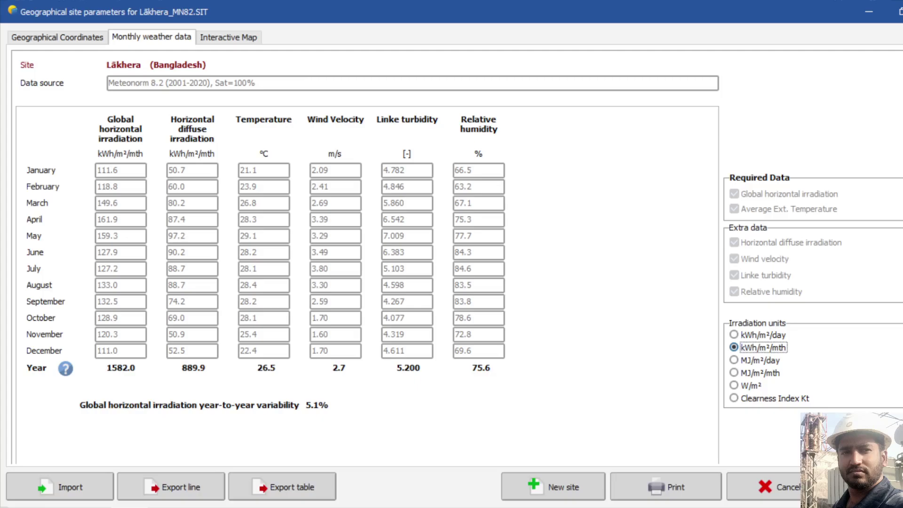
Save the geographical site as Lākhera_MN82.SIT, overwriting the existing file in the database
{"action": "key", "text": "Return"}
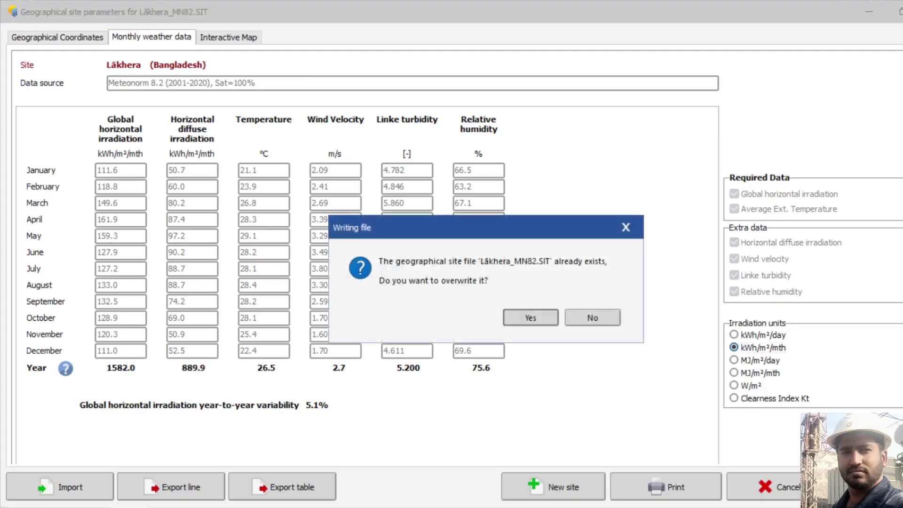
{"action": "left_click", "coordinate": [551, 323]}
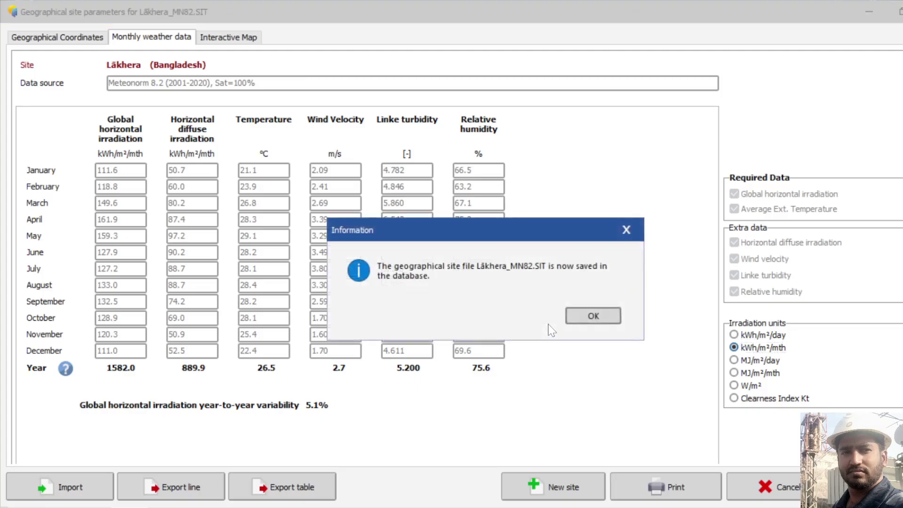
{"action": "left_click", "coordinate": [583, 315]}
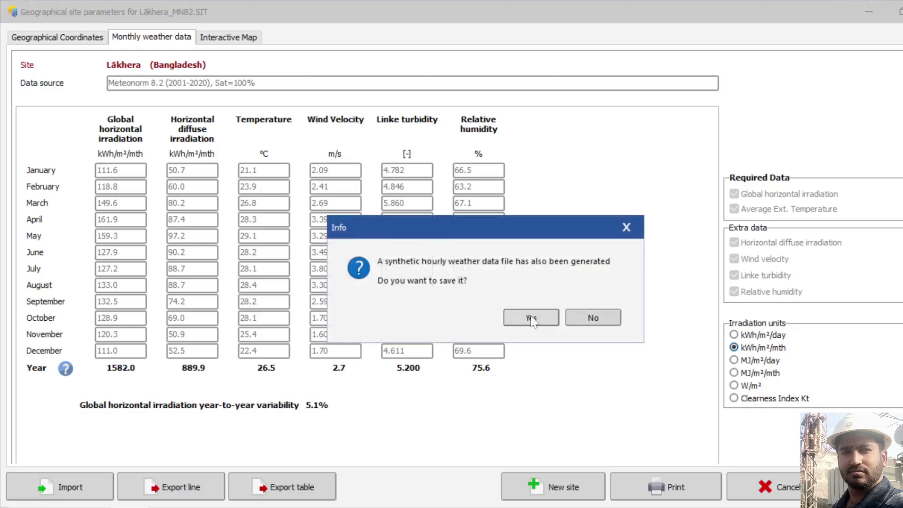
Save the generated synthetic hourly weather data as L_khera_MN82_SYN and save the project as Home off grid solar system_Project
{"action": "left_click", "coordinate": [532, 318]}
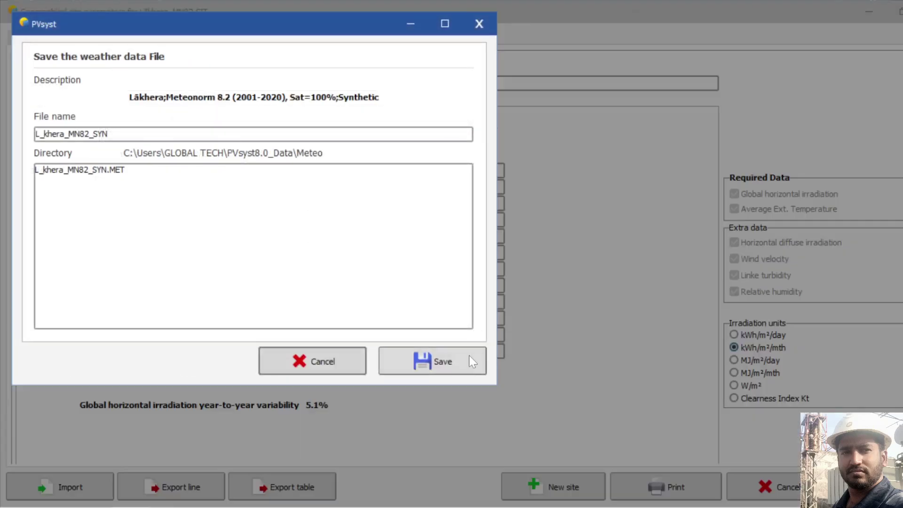
{"action": "left_click", "coordinate": [467, 358]}
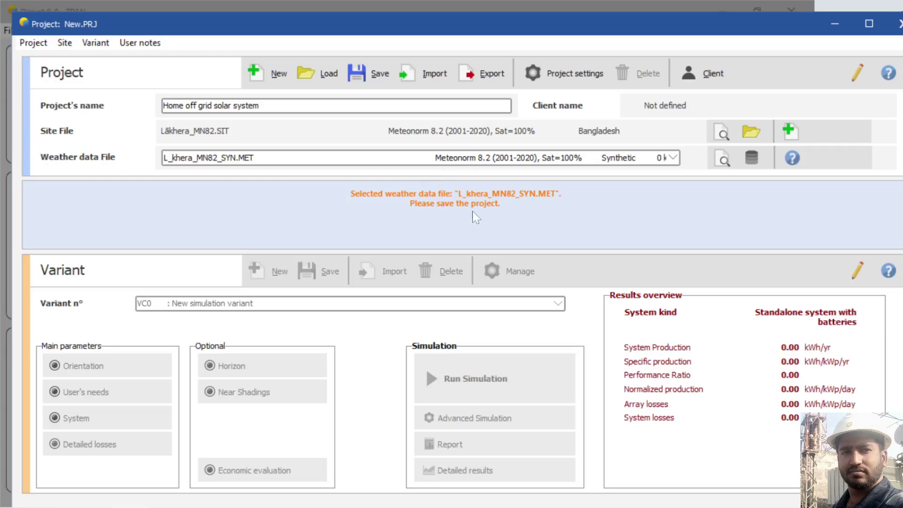
{"action": "left_click", "coordinate": [369, 85]}
{"action": "left_click", "coordinate": [444, 383]}
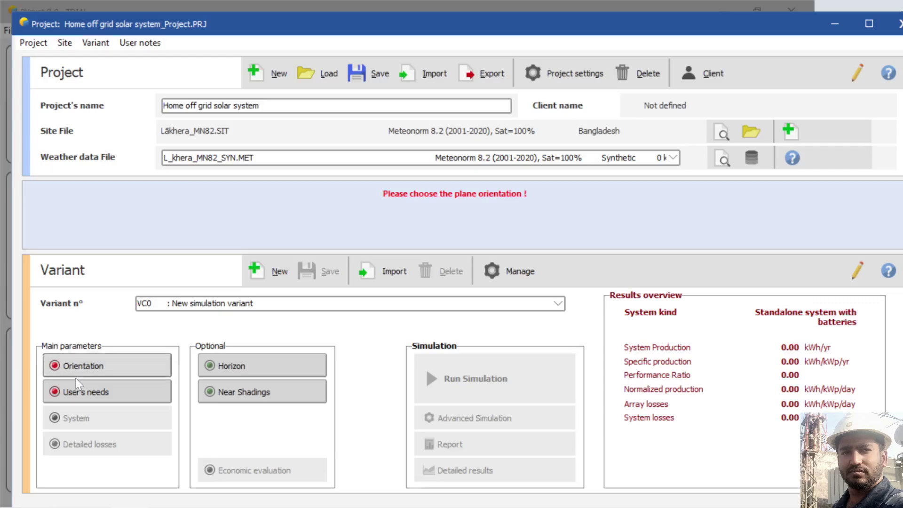
Define the orientation as a fixed tilted plane with a tilt of about 40.1° and accept it
{"action": "left_click", "coordinate": [93, 368]}
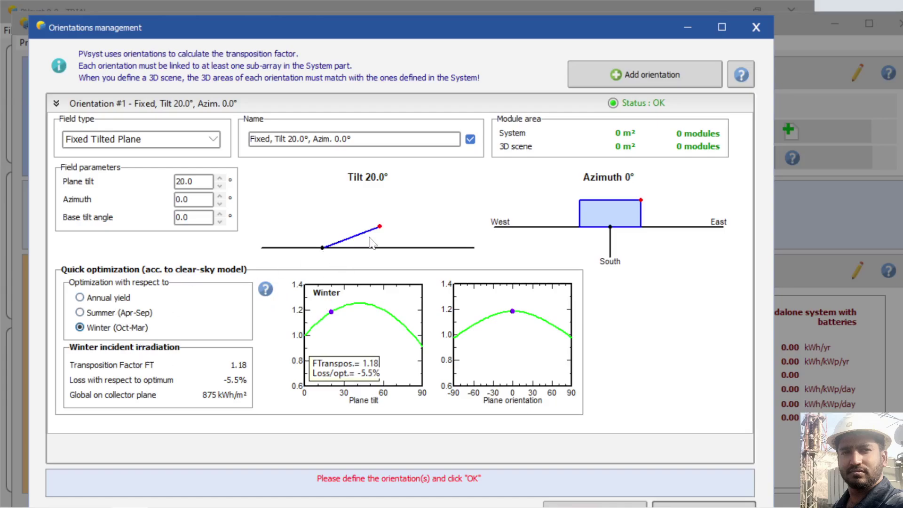
{"action": "left_click_drag", "start_coordinate": [380, 229], "coordinate": [378, 222]}
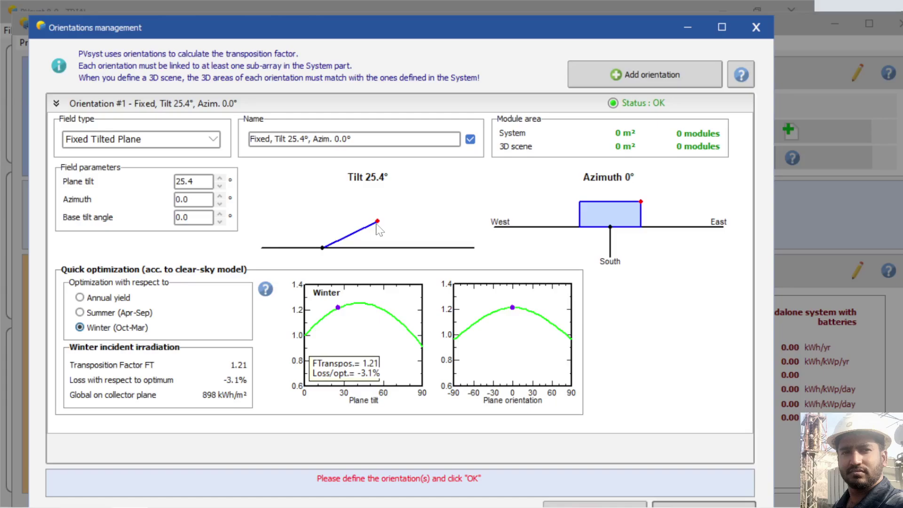
{"action": "left_click_drag", "start_coordinate": [378, 222], "coordinate": [371, 208]}
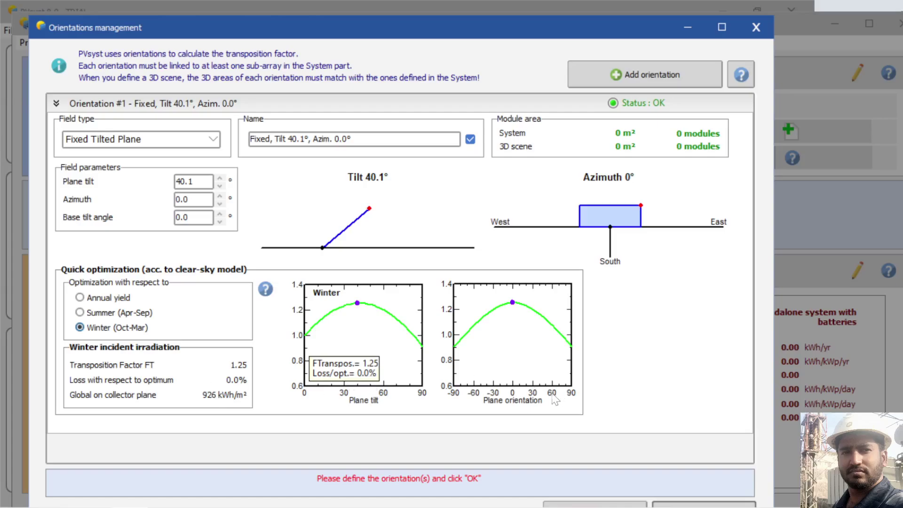
{"action": "left_click_drag", "start_coordinate": [584, 38], "coordinate": [585, 5]}
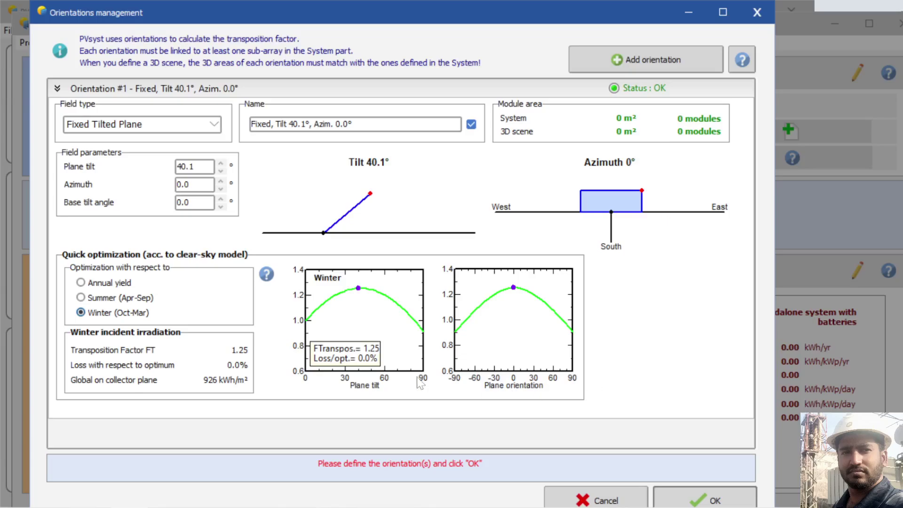
{"action": "left_click", "coordinate": [729, 504]}
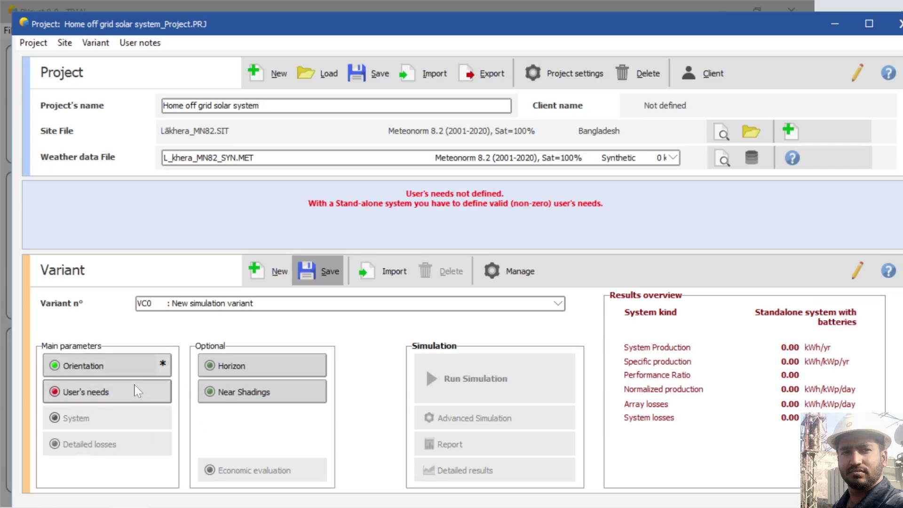
Define the user's needs with 4 lamps (LED or fluo) at 10 W per lamp
{"action": "left_click", "coordinate": [86, 393]}
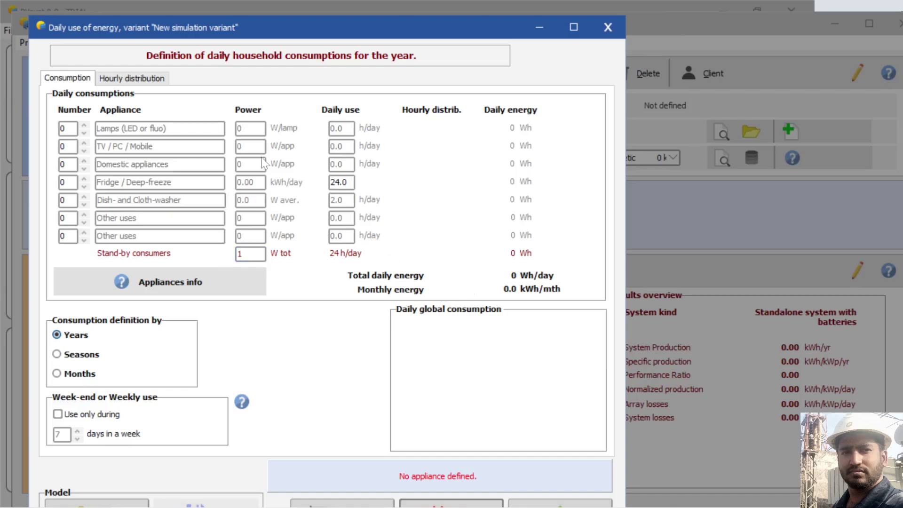
{"action": "left_click", "coordinate": [67, 128]}
{"action": "left_click", "coordinate": [85, 126]}
{"action": "left_click", "coordinate": [84, 125]}
{"action": "left_click", "coordinate": [85, 126]}
{"action": "left_click", "coordinate": [84, 126]}
{"action": "left_click", "coordinate": [250, 128]}
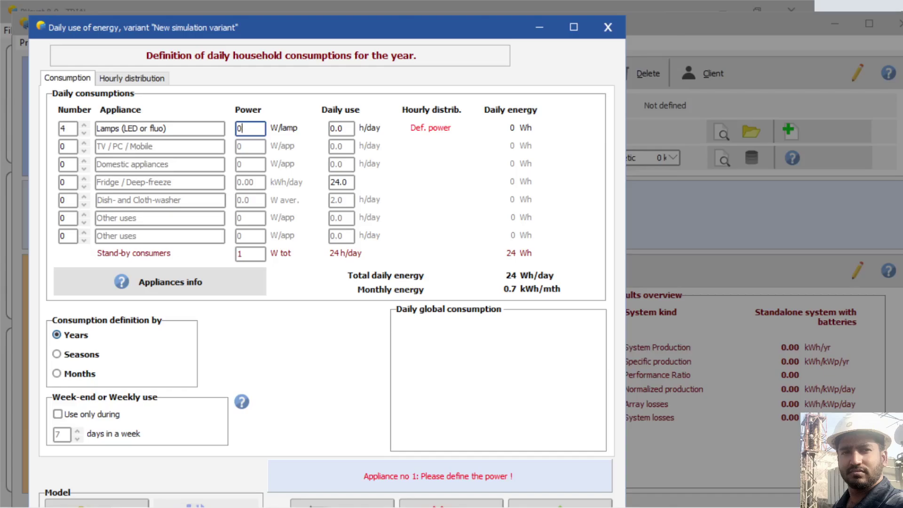
{"action": "key", "text": "BackSpace"}
{"action": "type", "text": "10"}
Add 1 TV / PC / Mobile at 100 W and 2 domestic appliances at 70 W each to the daily consumptions
{"action": "left_click", "coordinate": [85, 142]}
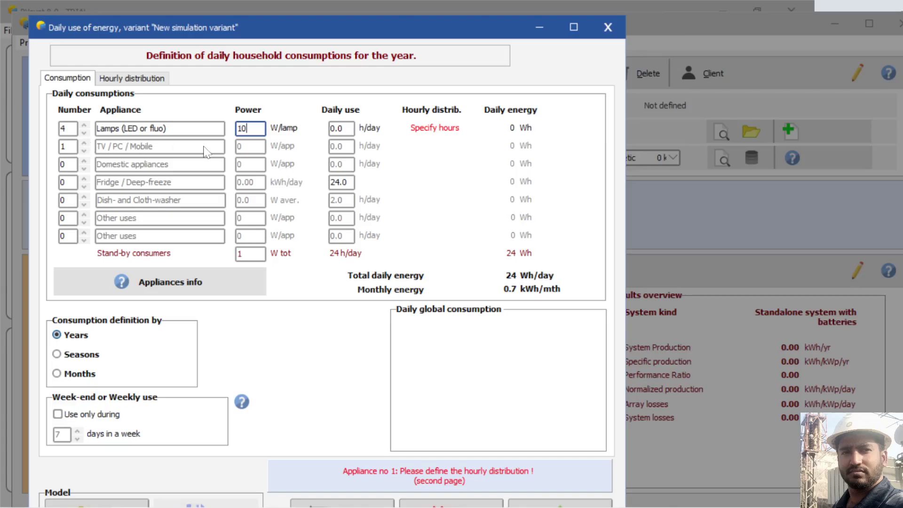
{"action": "left_click", "coordinate": [239, 147]}
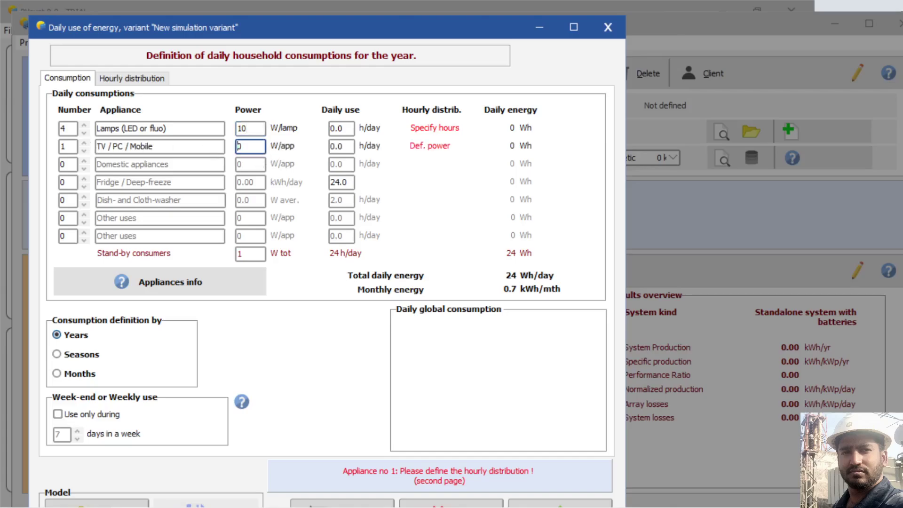
{"action": "key", "text": "BackSpace"}
{"action": "type", "text": "100"}
{"action": "double_click", "coordinate": [84, 161]}
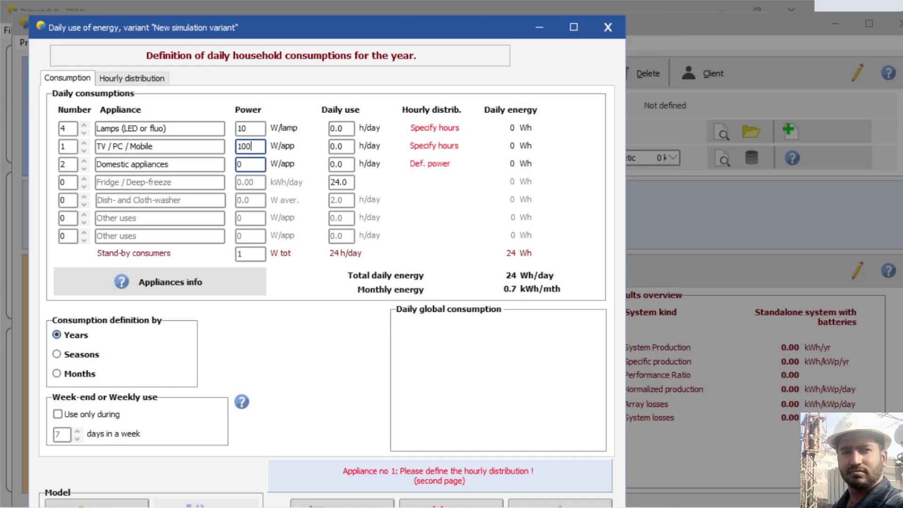
{"action": "left_click", "coordinate": [250, 164]}
{"action": "key", "text": "BackSpace"}
{"action": "type", "text": "70"}
Add 1 fridge / deep-freeze at 3 kWh/day and 1 dish- and cloth-washer averaging 300 W
{"action": "left_click", "coordinate": [83, 178]}
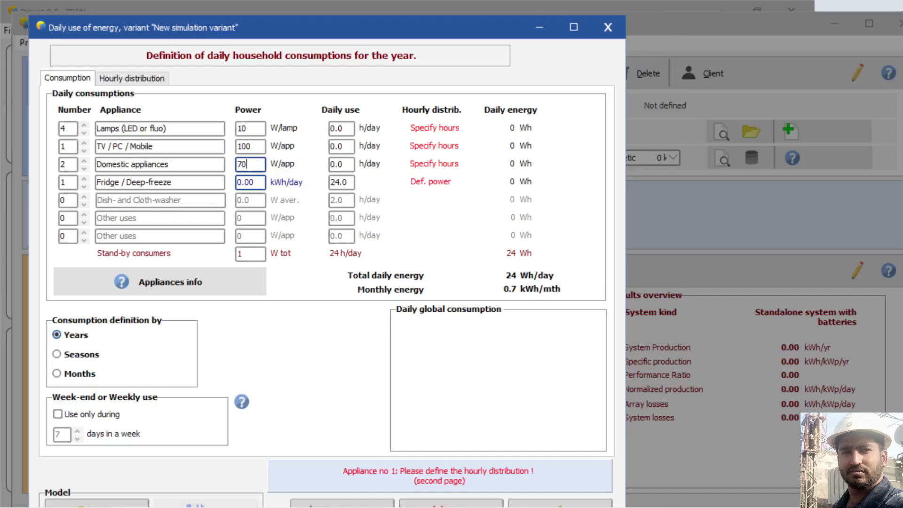
{"action": "left_click_drag", "start_coordinate": [254, 182], "coordinate": [230, 186]}
{"action": "type", "text": "3"}
{"action": "left_click", "coordinate": [84, 197]}
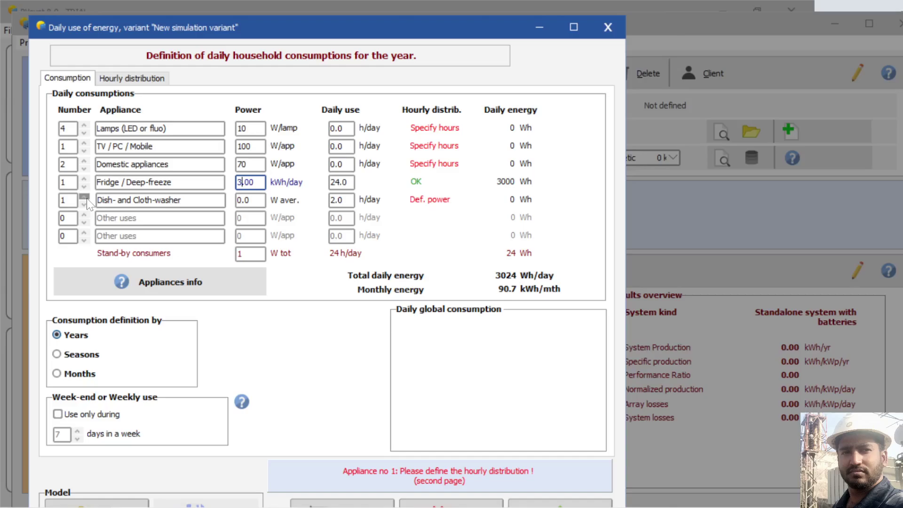
{"action": "left_click", "coordinate": [249, 200]}
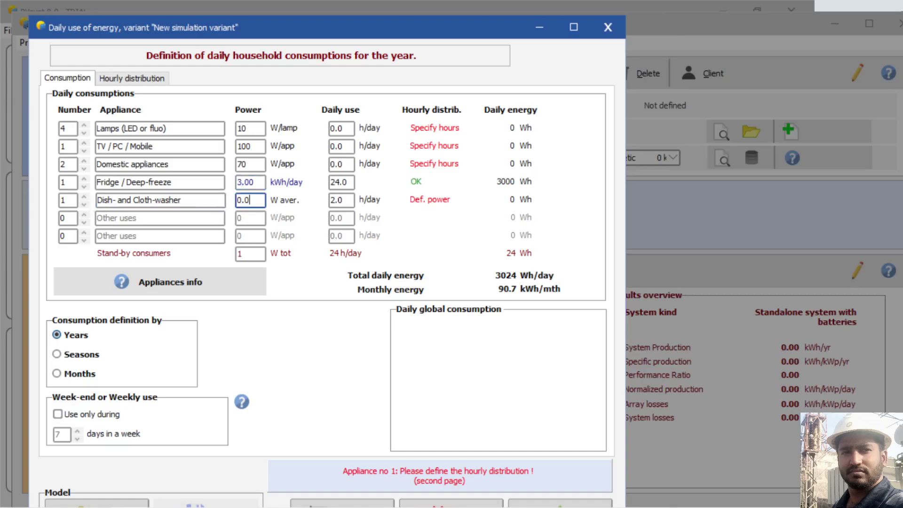
{"action": "key", "text": "shift+Left"}
{"action": "key", "text": "shift+Left"}
{"action": "key", "text": "shift+Left"}
{"action": "type", "text": "300"}
Add 1 appliance for other uses at 80 W and set the stand-by consumers to 10 W in total
{"action": "left_click", "coordinate": [84, 215]}
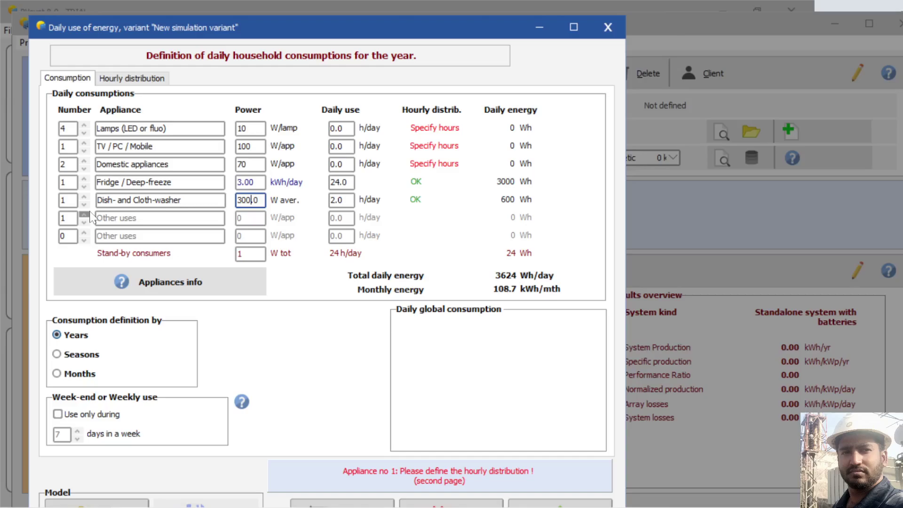
{"action": "left_click", "coordinate": [244, 218]}
{"action": "key", "text": "BackSpace"}
{"action": "type", "text": "80"}
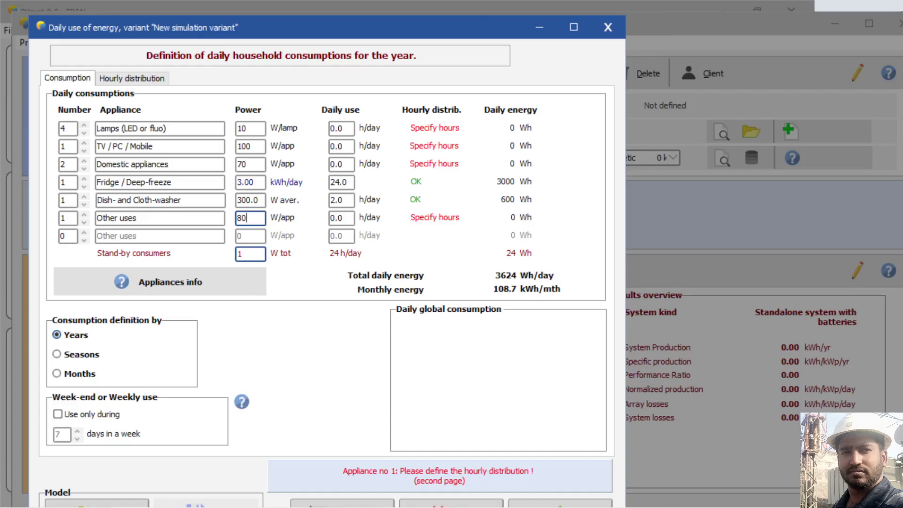
{"action": "left_click", "coordinate": [249, 253]}
{"action": "type", "text": "0"}
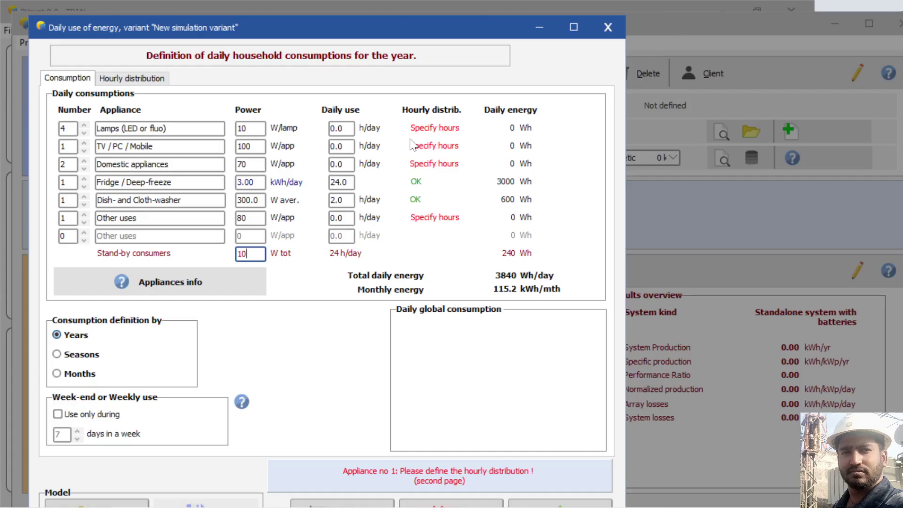
Set the lamps' hourly distribution to 5 hours of use, from 18H to 23H
{"action": "left_click", "coordinate": [146, 80]}
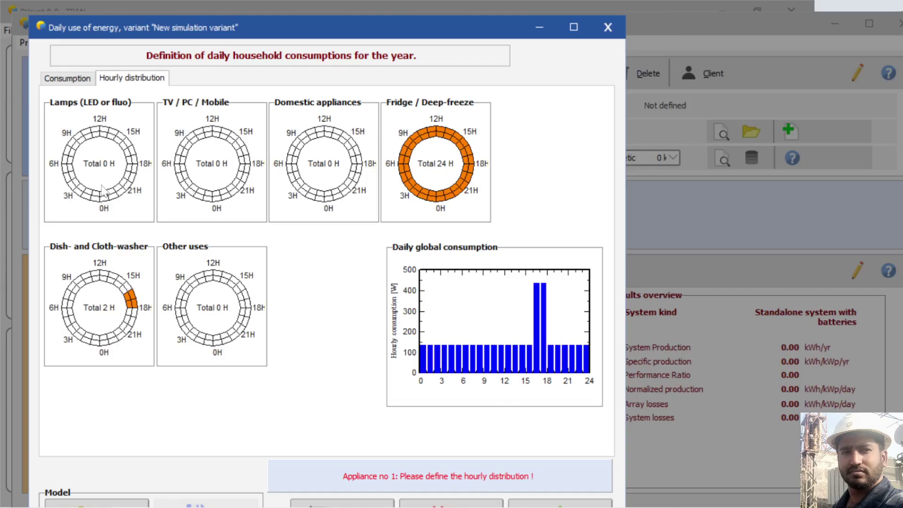
{"action": "left_click", "coordinate": [132, 168]}
{"action": "left_click", "coordinate": [132, 173]}
{"action": "left_click", "coordinate": [130, 178]}
{"action": "left_click", "coordinate": [128, 184]}
{"action": "left_click", "coordinate": [124, 189]}
{"action": "left_click", "coordinate": [122, 192]}
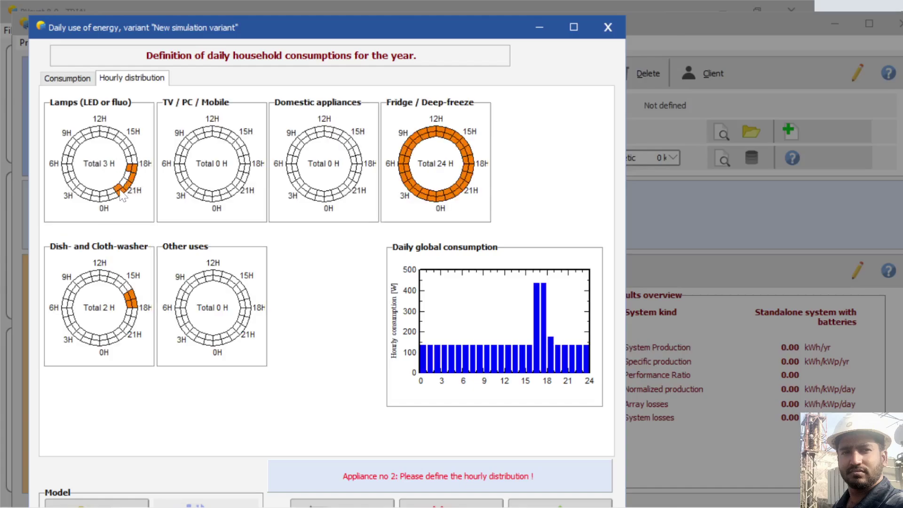
{"action": "left_click", "coordinate": [121, 193]}
{"action": "left_click", "coordinate": [117, 197]}
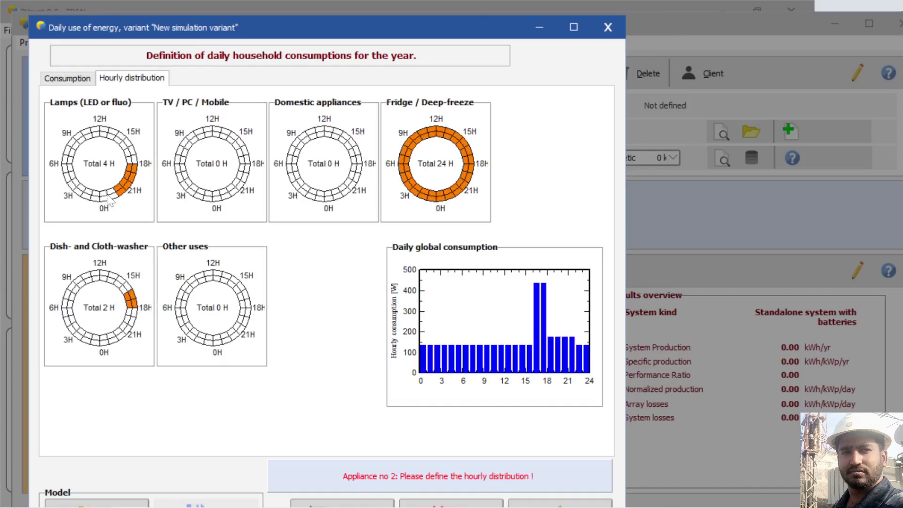
{"action": "left_click", "coordinate": [113, 197]}
{"action": "left_click", "coordinate": [109, 199]}
{"action": "left_click", "coordinate": [345, 137]}
{"action": "mouse_move", "coordinate": [346, 137]}
{"action": "left_mouse_down"}
{"action": "mouse_move", "coordinate": [361, 177]}
{"action": "mouse_move", "coordinate": [336, 194]}
{"action": "left_mouse_up"}
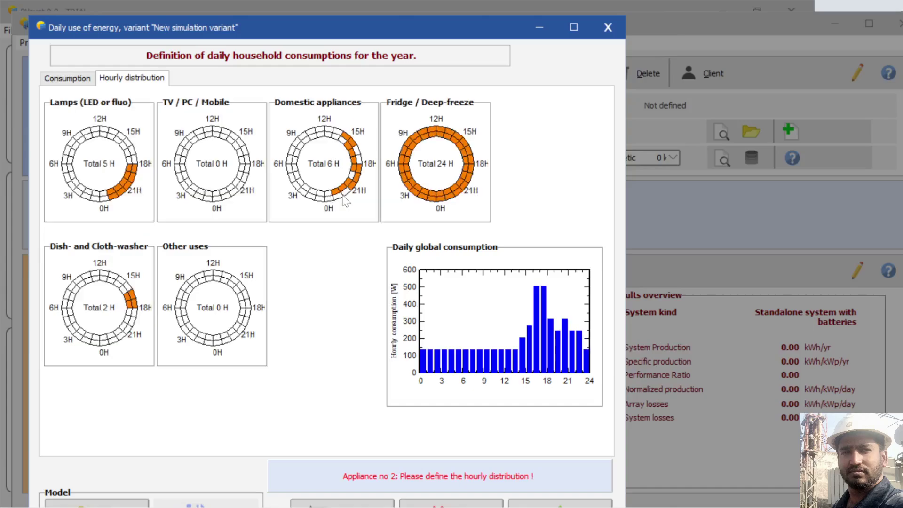
{"action": "left_click_drag", "start_coordinate": [347, 200], "coordinate": [360, 172]}
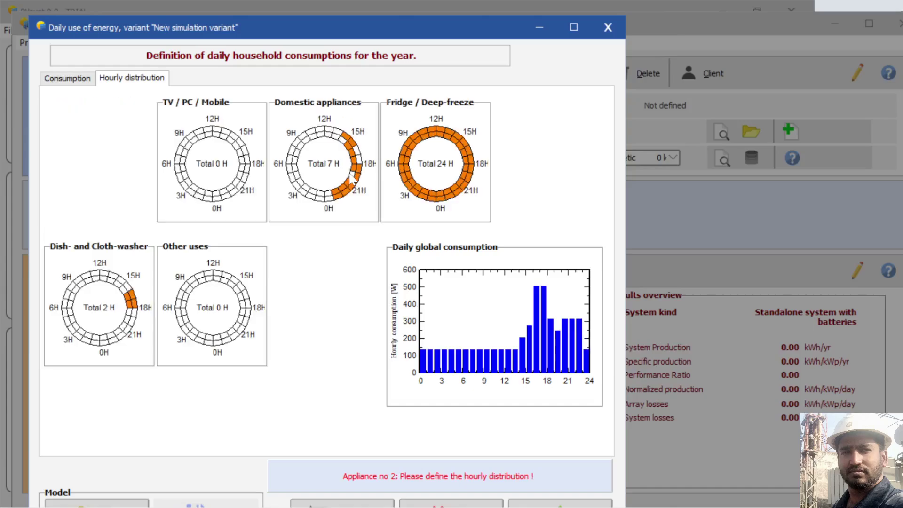
{"action": "left_click", "coordinate": [360, 159]}
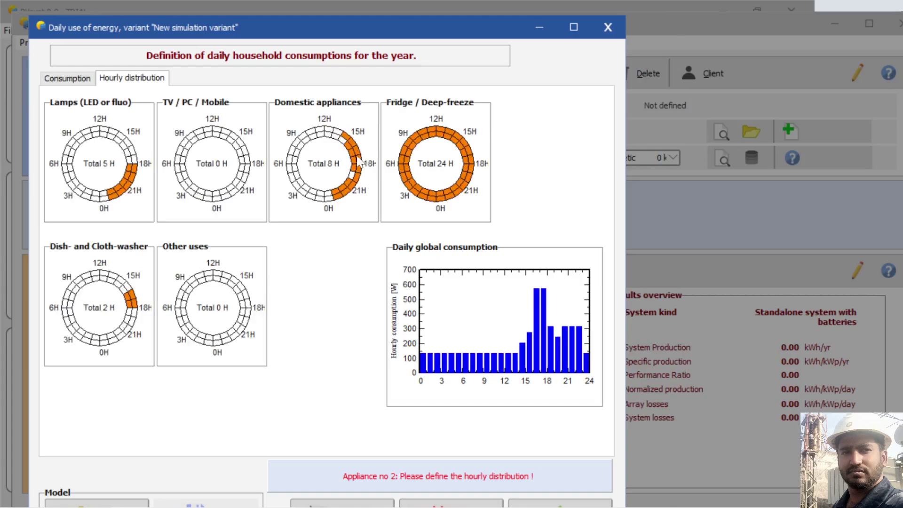
{"action": "left_click", "coordinate": [340, 141]}
{"action": "left_click", "coordinate": [335, 137]}
{"action": "left_click", "coordinate": [338, 137]}
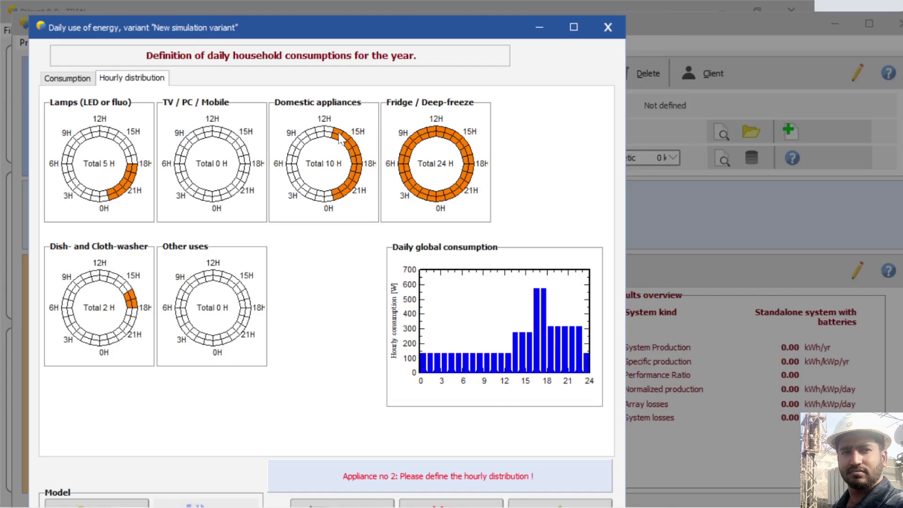
{"action": "left_click", "coordinate": [337, 137]}
{"action": "left_click", "coordinate": [337, 137]}
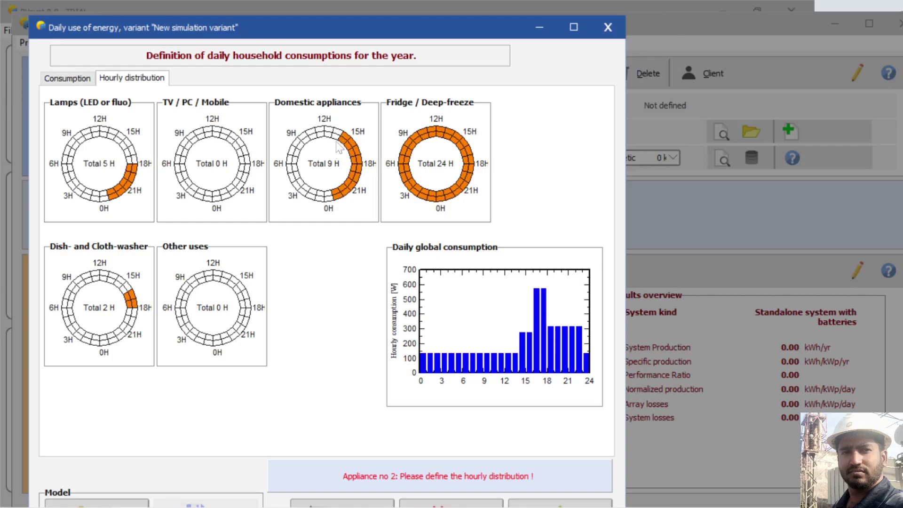
{"action": "left_click", "coordinate": [328, 199]}
{"action": "left_click", "coordinate": [328, 195]}
{"action": "left_click", "coordinate": [326, 198]}
{"action": "left_click", "coordinate": [333, 197]}
{"action": "mouse_move", "coordinate": [334, 203]}
{"action": "left_mouse_down"}
{"action": "mouse_move", "coordinate": [356, 181]}
{"action": "mouse_move", "coordinate": [354, 149]}
{"action": "mouse_move", "coordinate": [343, 139]}
{"action": "mouse_move", "coordinate": [361, 176]}
{"action": "mouse_move", "coordinate": [359, 188]}
{"action": "mouse_move", "coordinate": [330, 197]}
{"action": "left_mouse_up"}
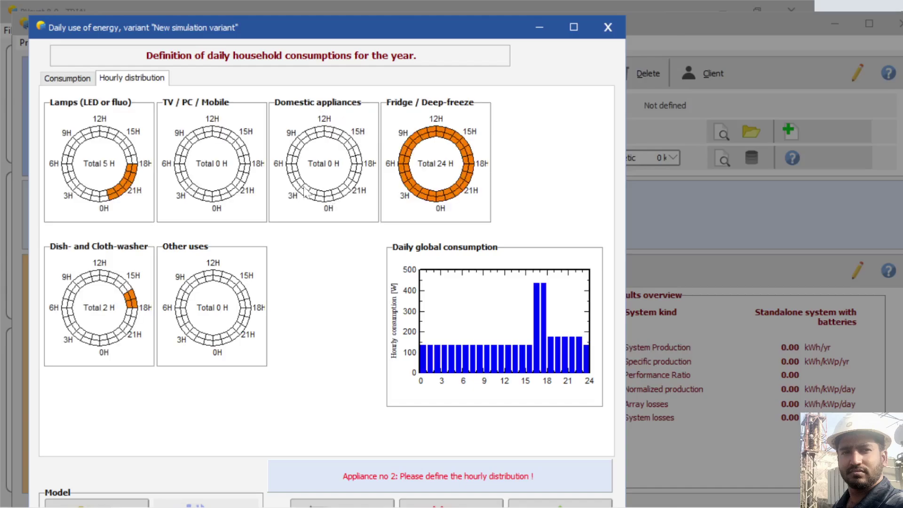
Set the TV / PC / Mobile hourly distribution to 10 hours of use, from 14H to 0H
{"action": "left_click", "coordinate": [226, 131]}
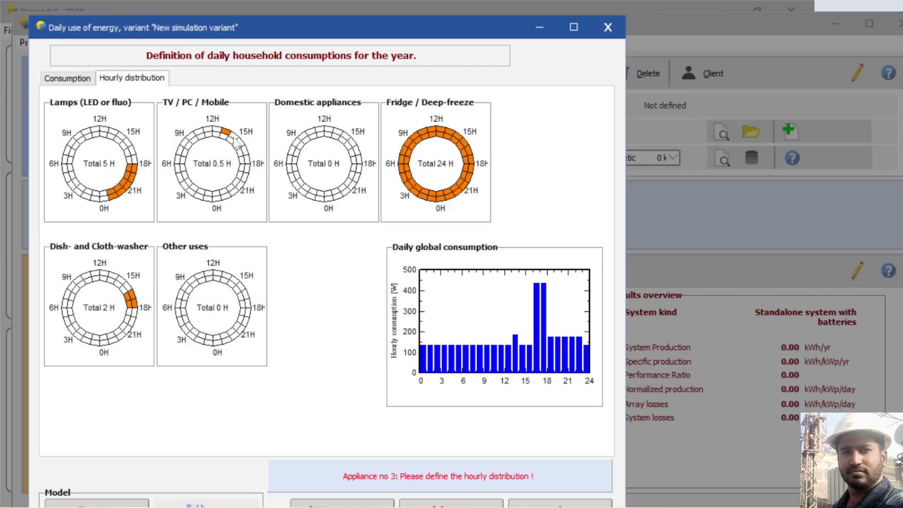
{"action": "left_click", "coordinate": [224, 133]}
{"action": "mouse_move", "coordinate": [235, 138]}
{"action": "left_mouse_down"}
{"action": "mouse_move", "coordinate": [244, 184]}
{"action": "mouse_move", "coordinate": [215, 194]}
{"action": "mouse_move", "coordinate": [220, 201]}
{"action": "mouse_move", "coordinate": [242, 175]}
{"action": "mouse_move", "coordinate": [236, 145]}
{"action": "mouse_move", "coordinate": [242, 176]}
{"action": "left_mouse_up"}
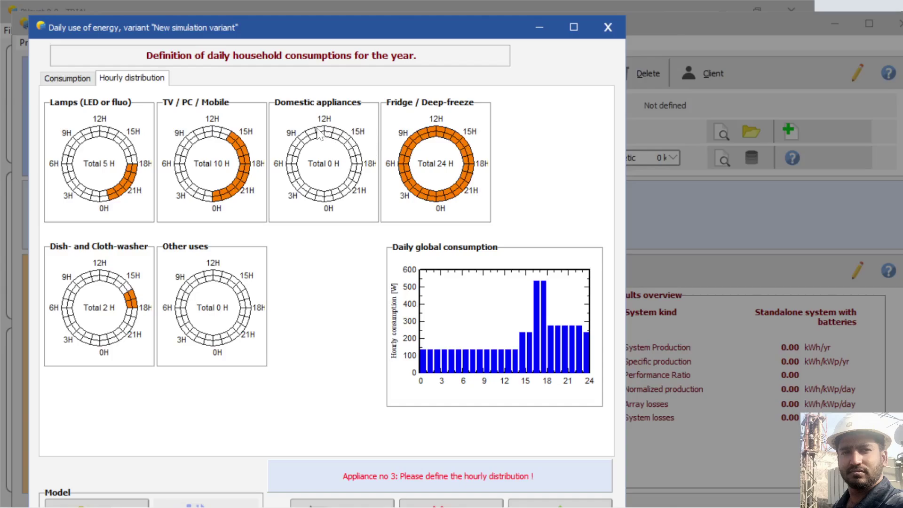
Set the hourly distribution to 7 hours from 11H to 18H for domestic appliances and 8 hours from 20H to 4H for other uses
{"action": "mouse_move", "coordinate": [319, 133]}
{"action": "left_mouse_down"}
{"action": "mouse_move", "coordinate": [339, 137]}
{"action": "mouse_move", "coordinate": [359, 162]}
{"action": "left_mouse_up"}
{"action": "mouse_move", "coordinate": [317, 135]}
{"action": "left_mouse_down"}
{"action": "mouse_move", "coordinate": [349, 146]}
{"action": "mouse_move", "coordinate": [359, 163]}
{"action": "left_mouse_up"}
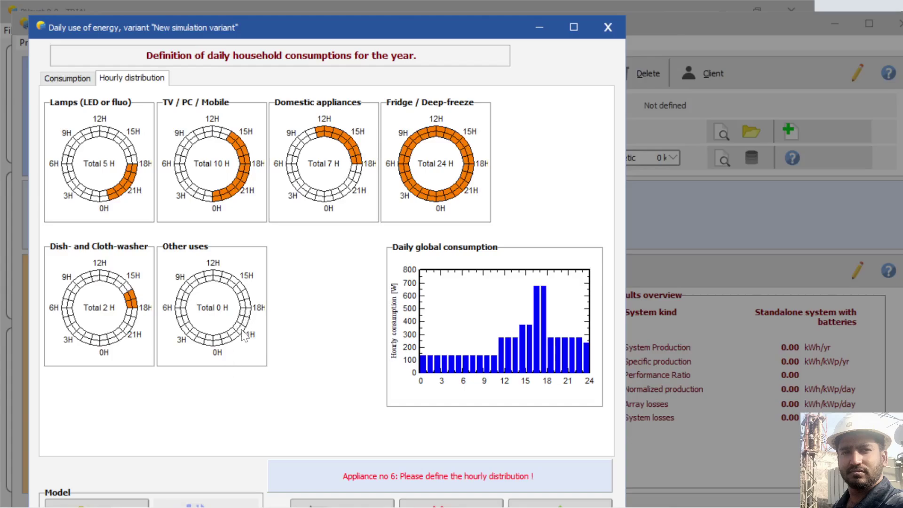
{"action": "mouse_move", "coordinate": [241, 335]}
{"action": "left_mouse_down"}
{"action": "mouse_move", "coordinate": [193, 339]}
{"action": "mouse_move", "coordinate": [220, 346]}
{"action": "mouse_move", "coordinate": [241, 329]}
{"action": "mouse_move", "coordinate": [188, 334]}
{"action": "left_mouse_up"}
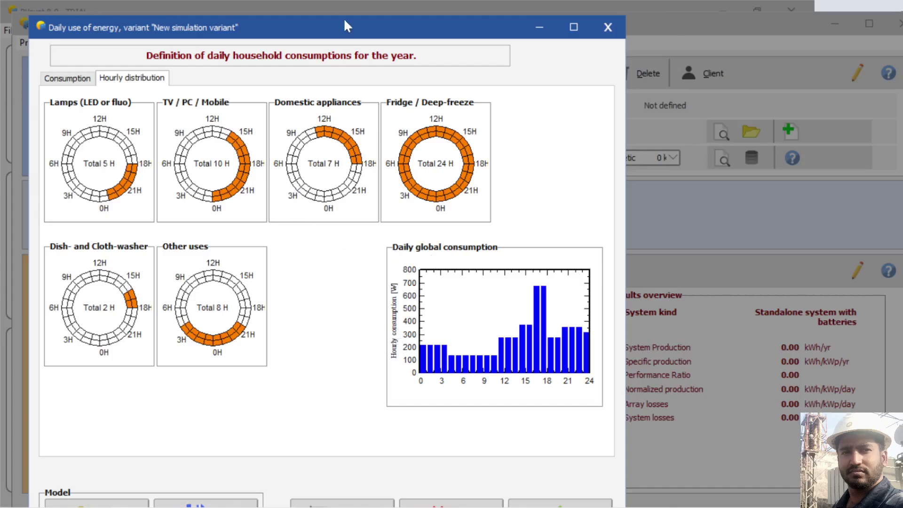
Accept the completed daily household consumption definition for the year
{"action": "left_click_drag", "start_coordinate": [362, 32], "coordinate": [360, 5]}
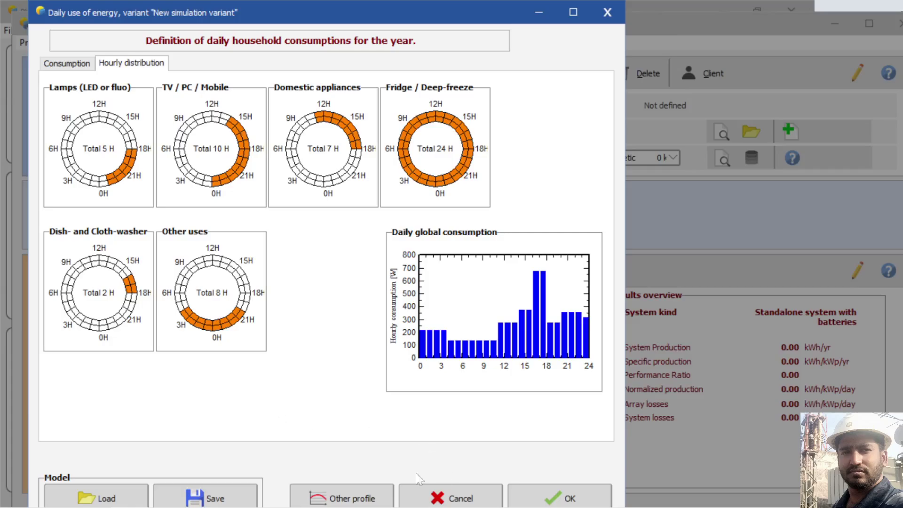
{"action": "left_click", "coordinate": [578, 502]}
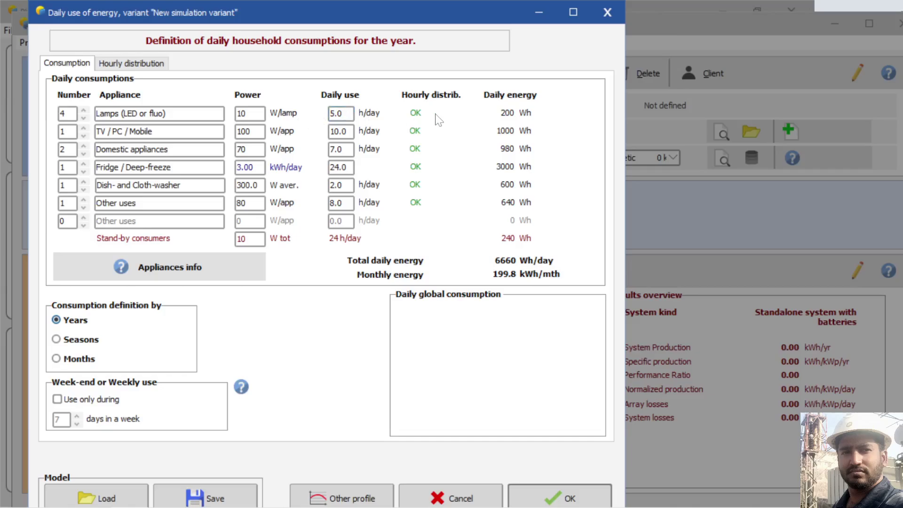
{"action": "key", "text": "shift+Tab"}
{"action": "left_click", "coordinate": [568, 497]}
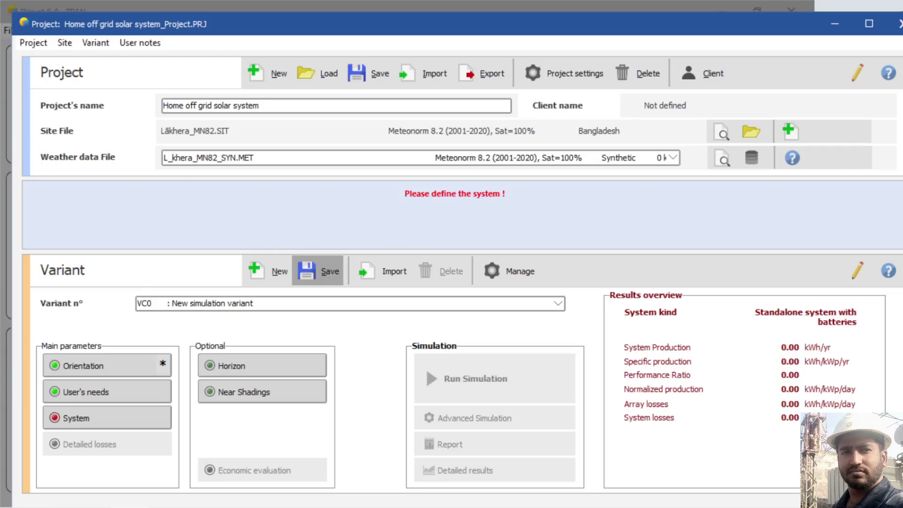
Open the stand-alone system definition and look through its sub-array design, back-up and storage settings
{"action": "left_click", "coordinate": [111, 417]}
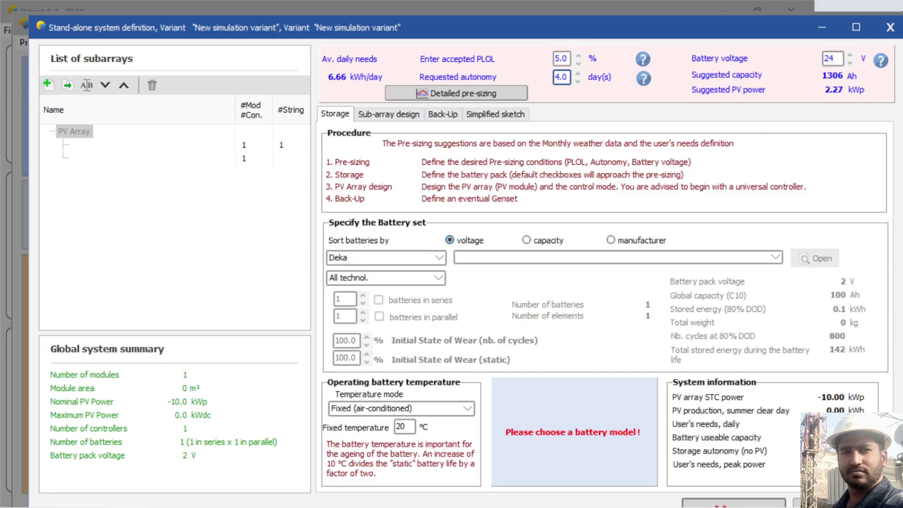
{"action": "left_click", "coordinate": [567, 59]}
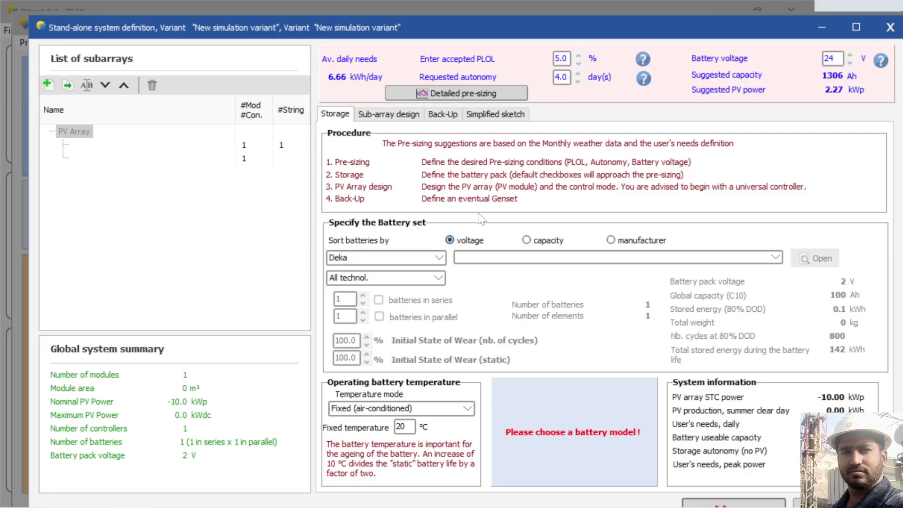
{"action": "left_click", "coordinate": [396, 116]}
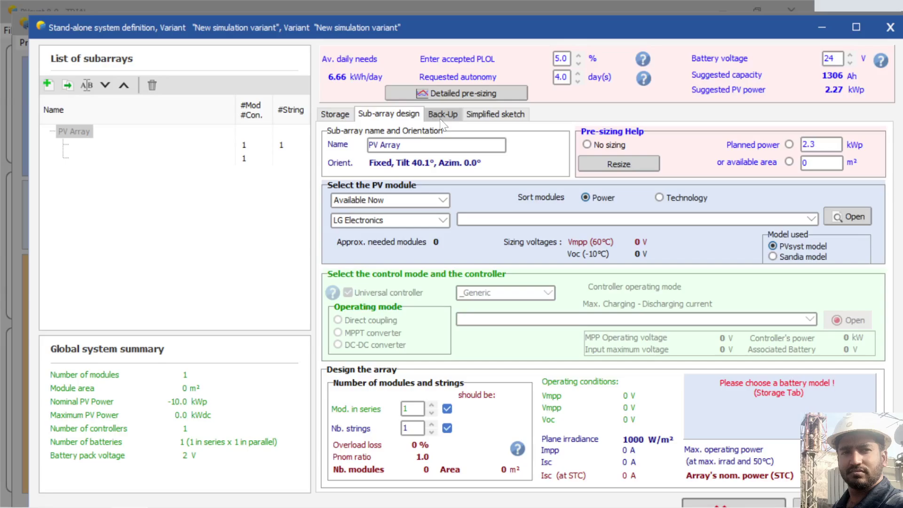
{"action": "left_click", "coordinate": [441, 117]}
{"action": "left_click", "coordinate": [342, 117]}
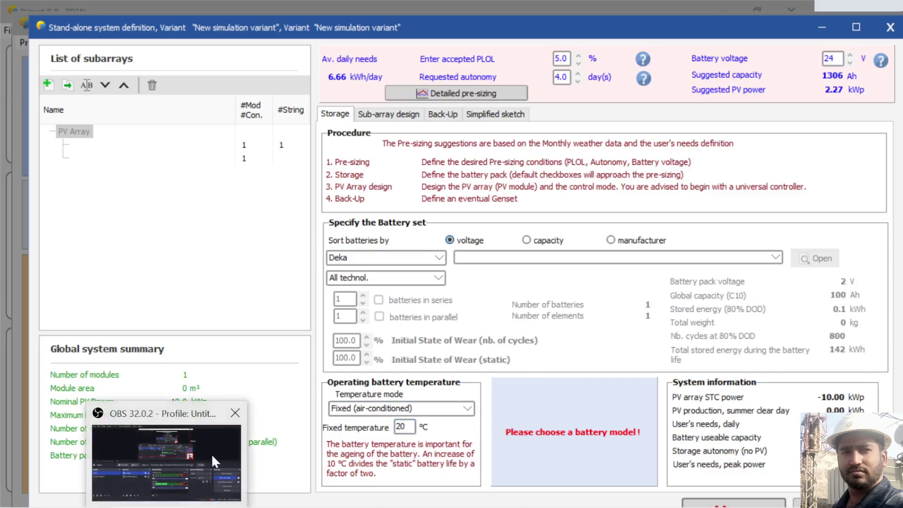
{"action": "left_click", "coordinate": [211, 453]}
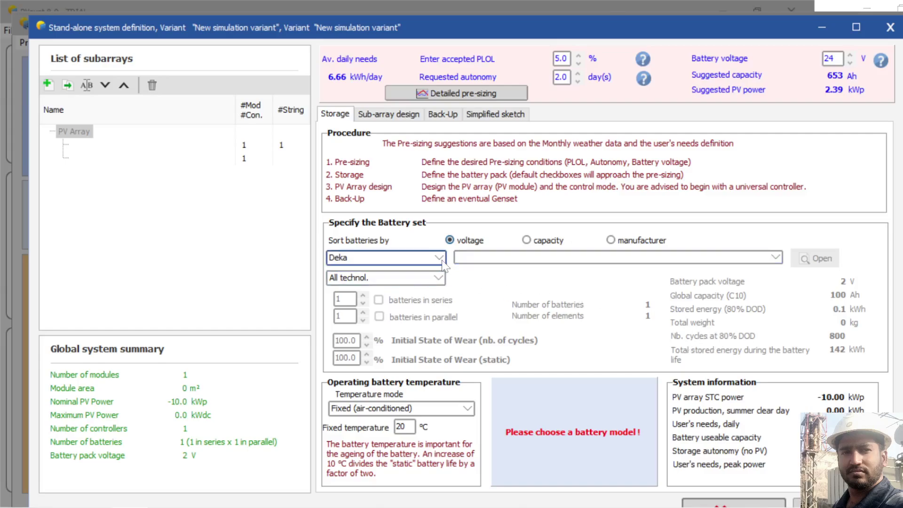
Choose the lead-acid Deka Solar PV 8G8D battery, 12 V 208 Ah, and set the requested autonomy to 1 day
{"action": "left_click", "coordinate": [441, 281]}
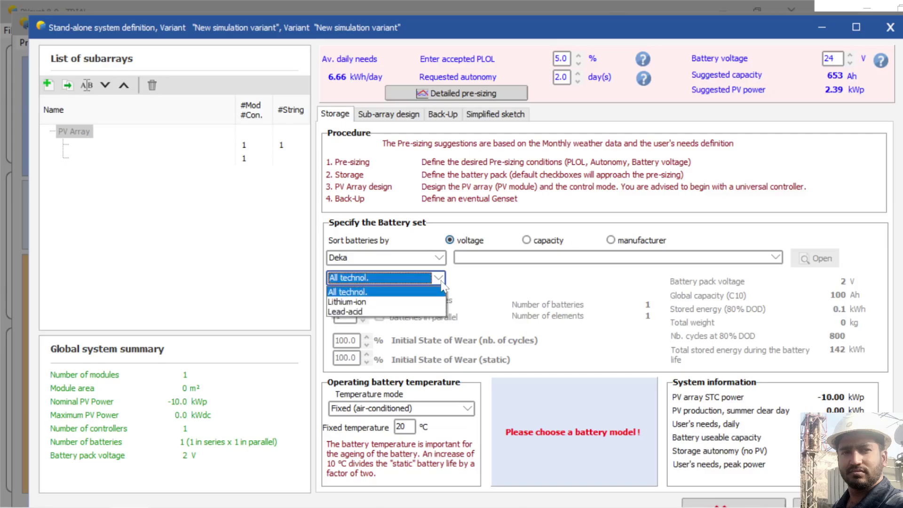
{"action": "left_click", "coordinate": [374, 312]}
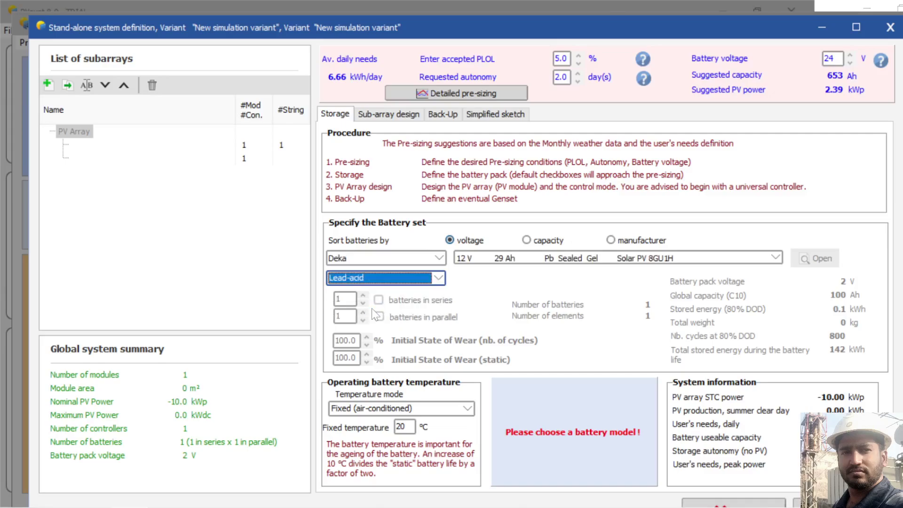
{"action": "left_click", "coordinate": [434, 259]}
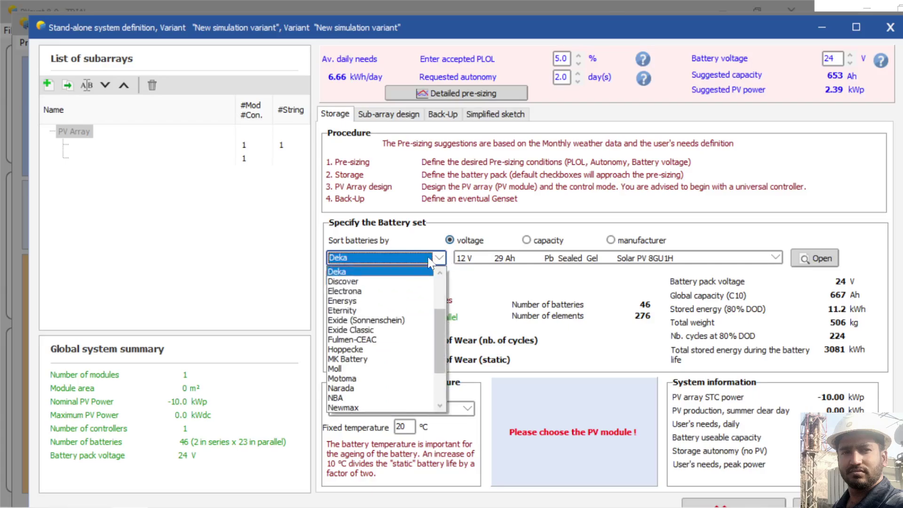
{"action": "left_click", "coordinate": [396, 273]}
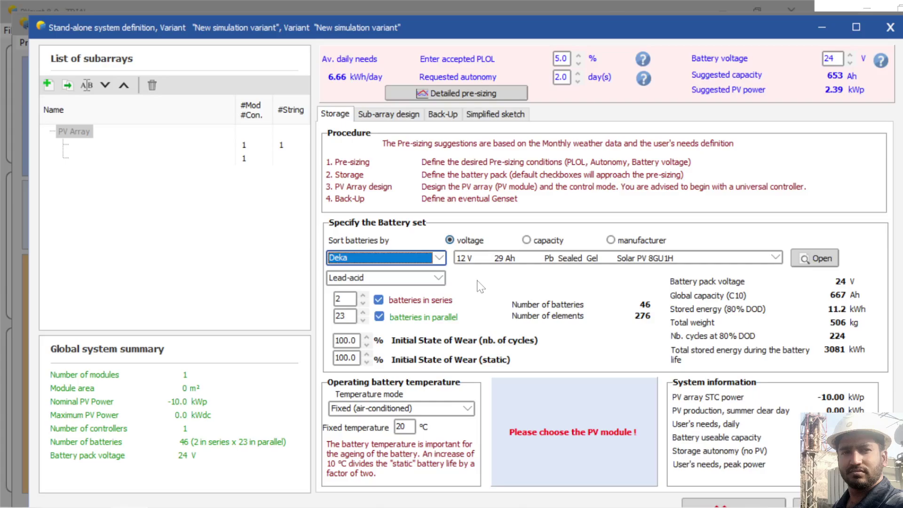
{"action": "left_click", "coordinate": [775, 258]}
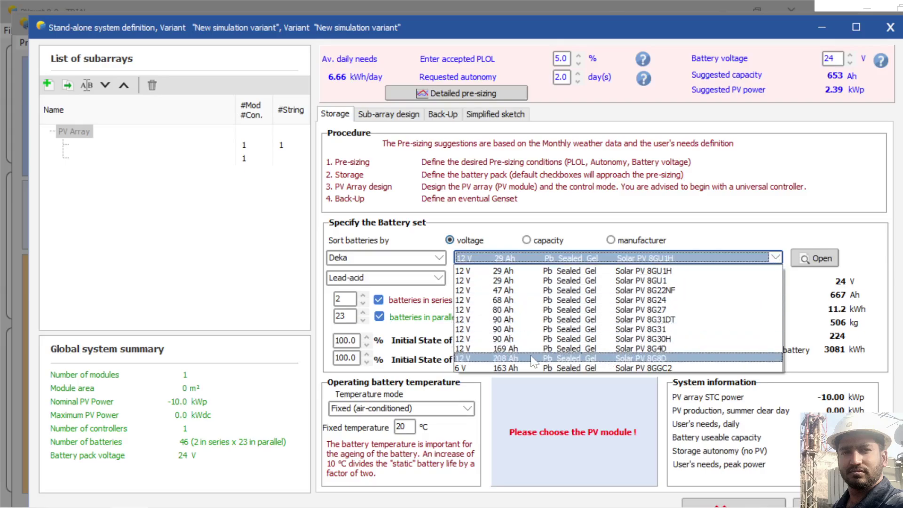
{"action": "left_click", "coordinate": [508, 359]}
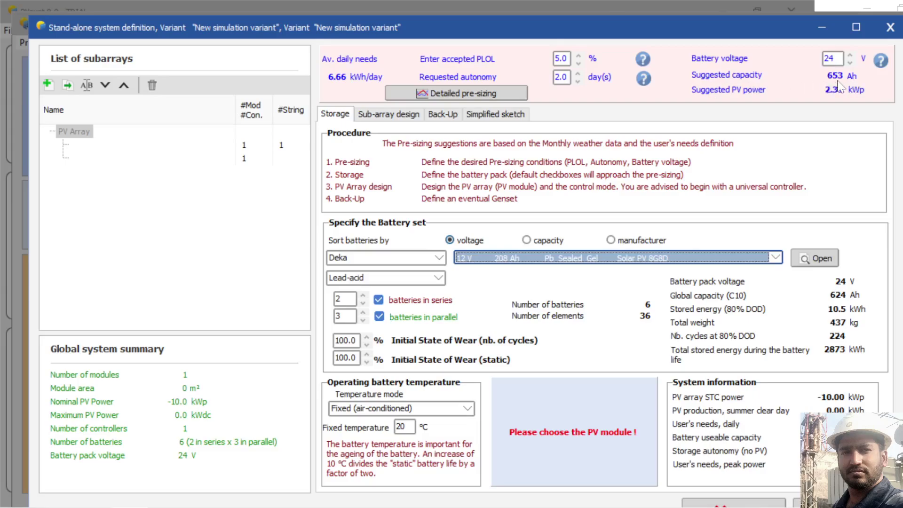
{"action": "left_click", "coordinate": [579, 81]}
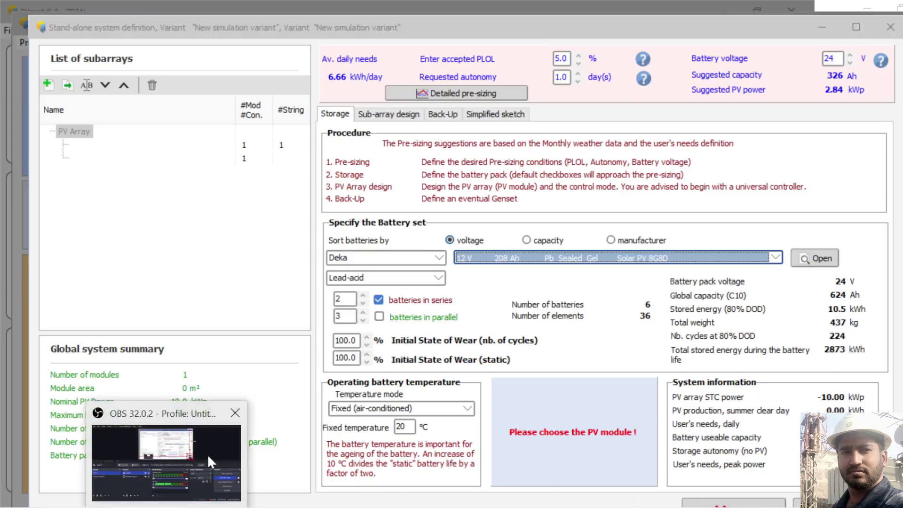
{"action": "left_click", "coordinate": [207, 453]}
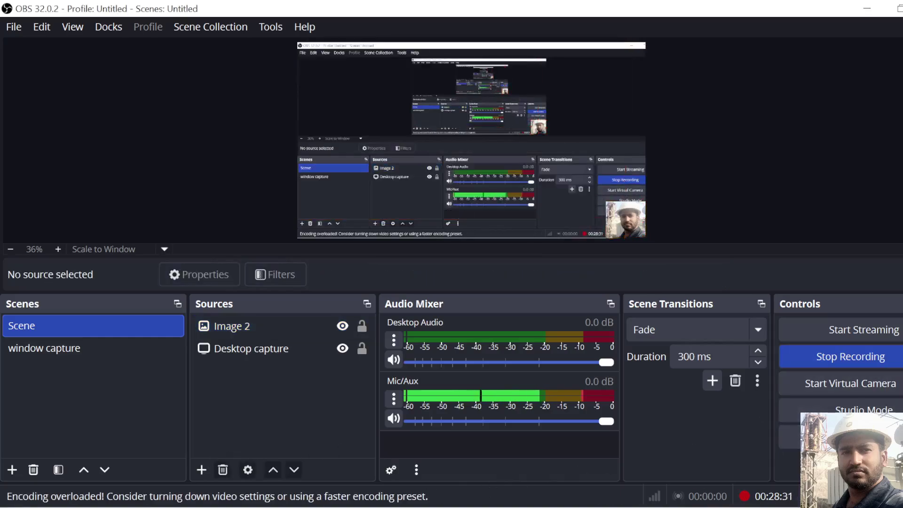
{"action": "left_click", "coordinate": [153, 507]}
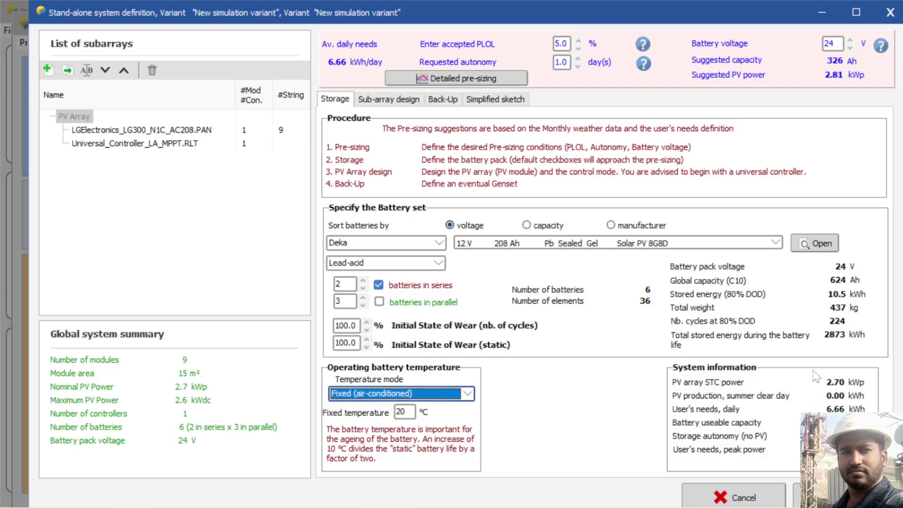
Set the fixed operating temperature of the battery to 25 °C
{"action": "left_click", "coordinate": [404, 412]}
{"action": "left_click", "coordinate": [406, 411]}
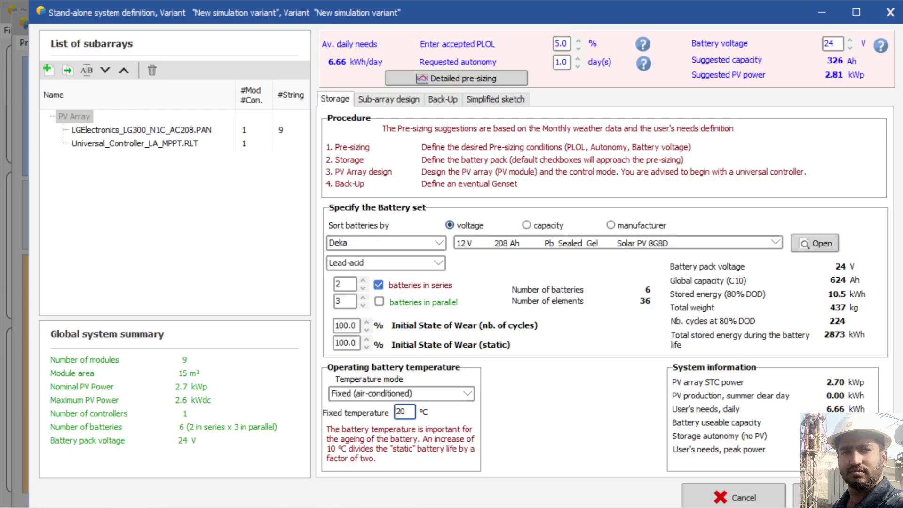
{"action": "key", "text": "BackSpace"}
{"action": "type", "text": "5"}
Select the LG Electronics 300 Wp 27V Si-mono module LG 300 A1C-B3 ACModule 208V for the sub-array
{"action": "left_click", "coordinate": [392, 100]}
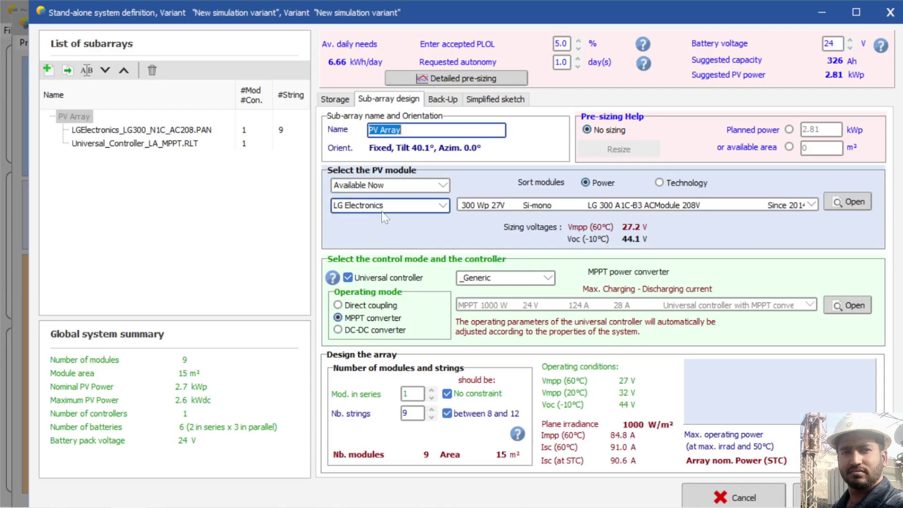
{"action": "left_click", "coordinate": [435, 208]}
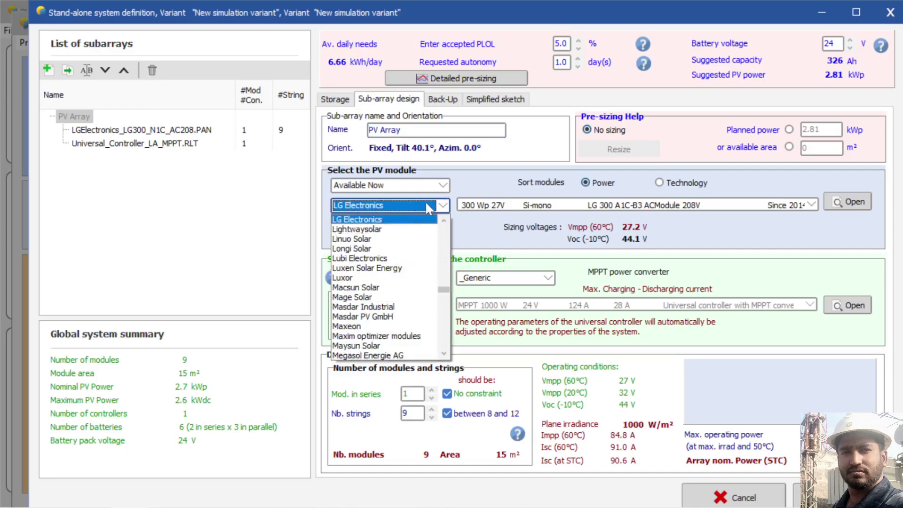
{"action": "left_click", "coordinate": [426, 209]}
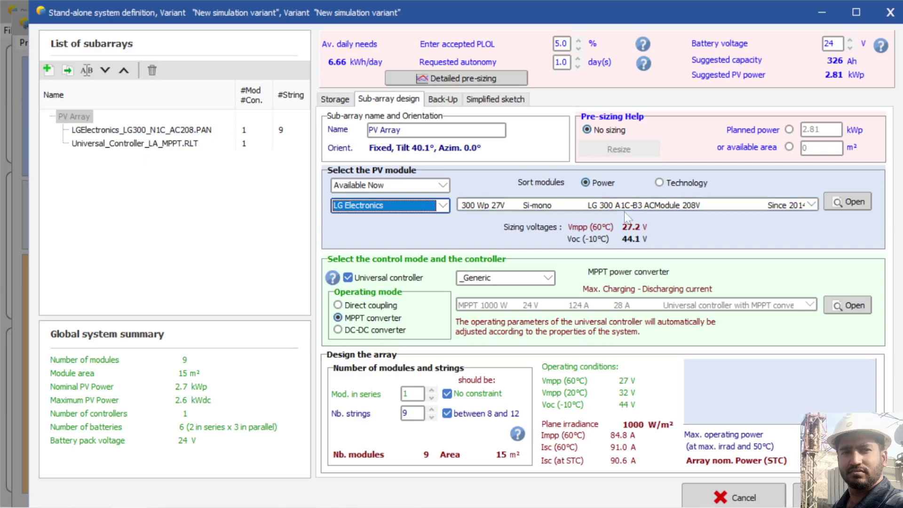
{"action": "left_click", "coordinate": [811, 206]}
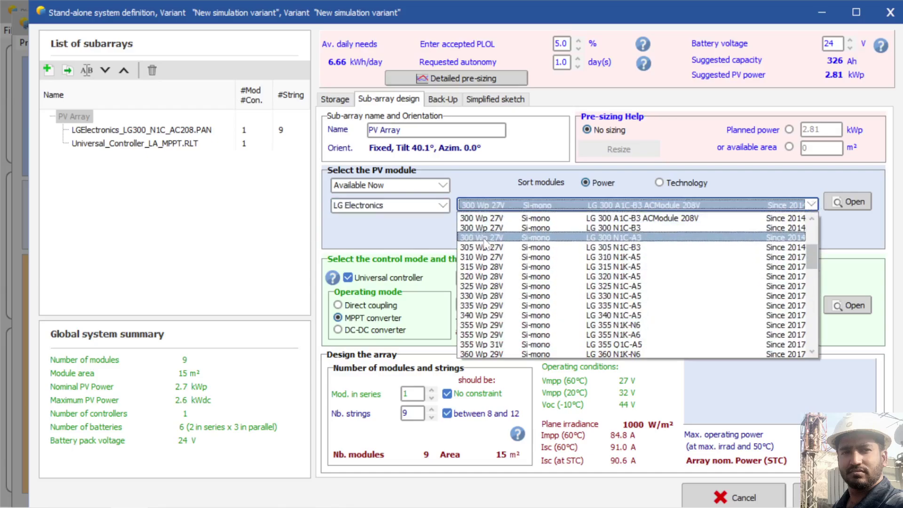
{"action": "left_click", "coordinate": [493, 219]}
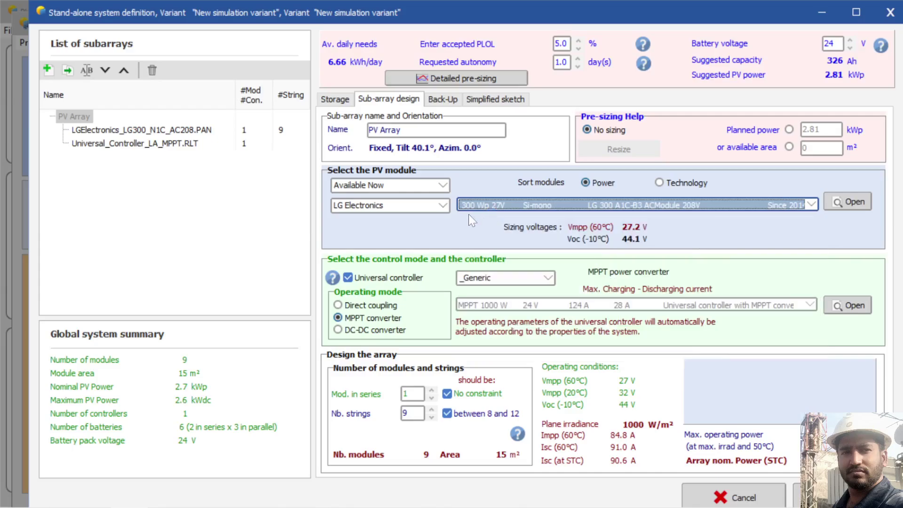
Examine the selected PV module's basic data, sizes, model parameters, additional data and commercial information, and close its definition
{"action": "left_click", "coordinate": [864, 206]}
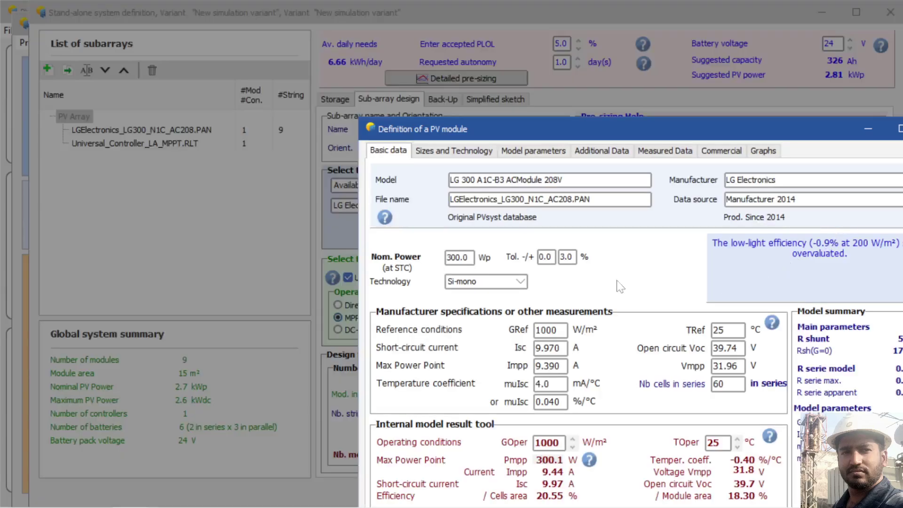
{"action": "left_click", "coordinate": [465, 150]}
{"action": "left_click", "coordinate": [524, 155]}
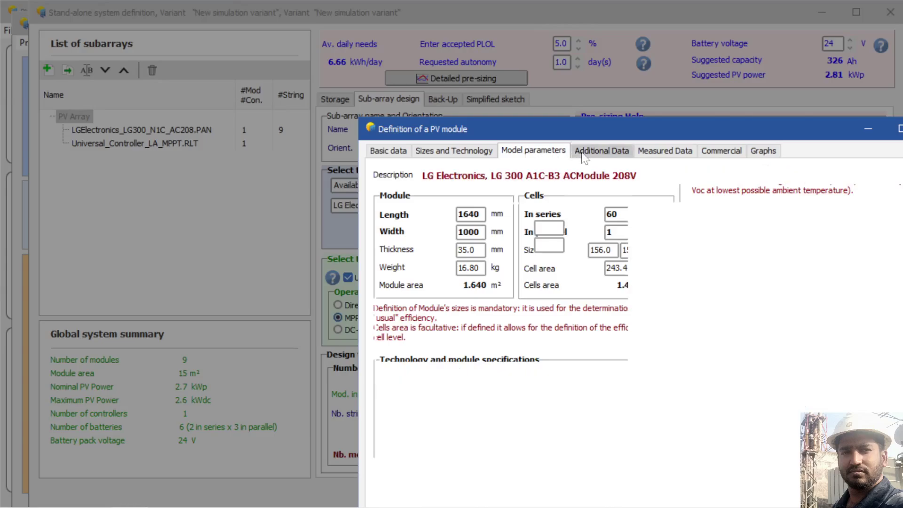
{"action": "left_click", "coordinate": [589, 155]}
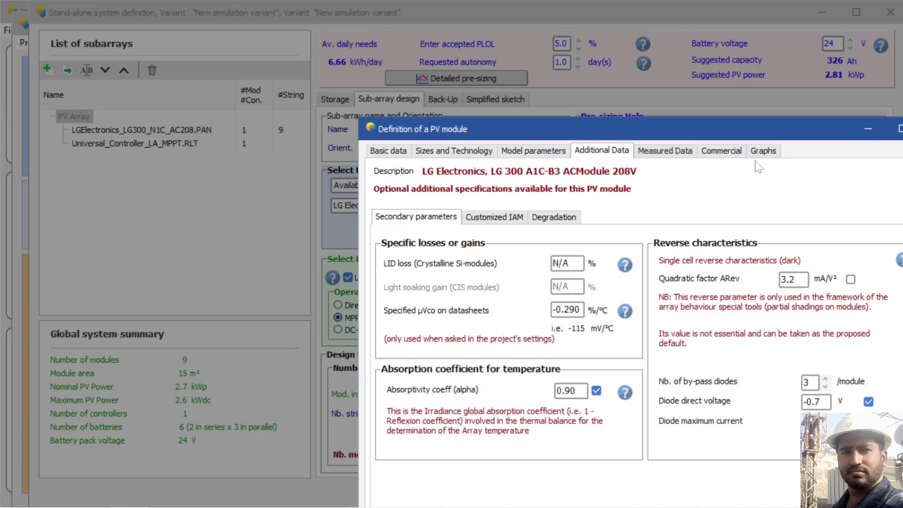
{"action": "left_click", "coordinate": [724, 152]}
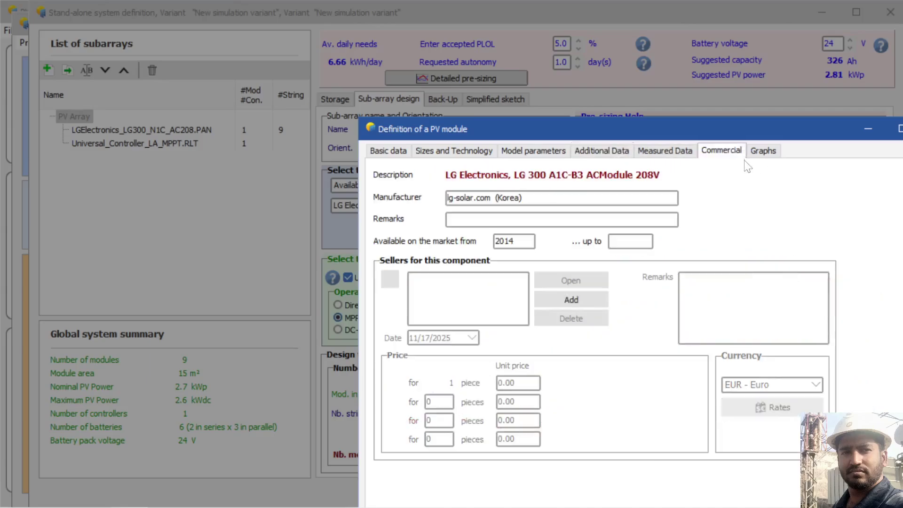
{"action": "left_click_drag", "start_coordinate": [750, 123], "coordinate": [660, 47]}
{"action": "left_click", "coordinate": [778, 464]}
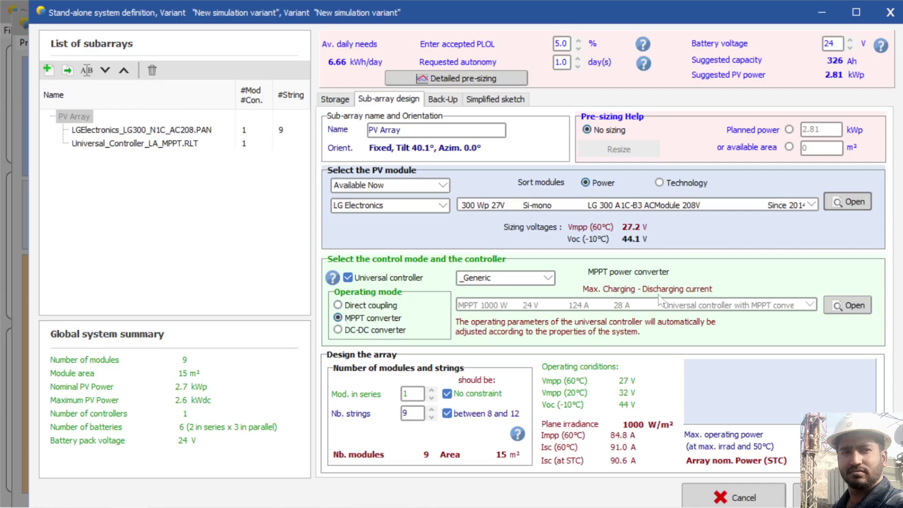
Try to disable the universal controller for the sub-array
{"action": "left_click", "coordinate": [400, 278]}
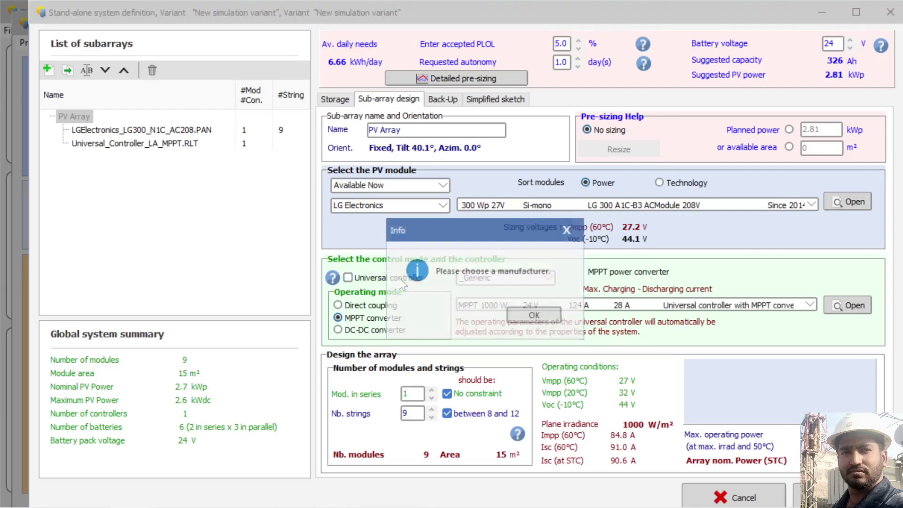
{"action": "left_click", "coordinate": [569, 233]}
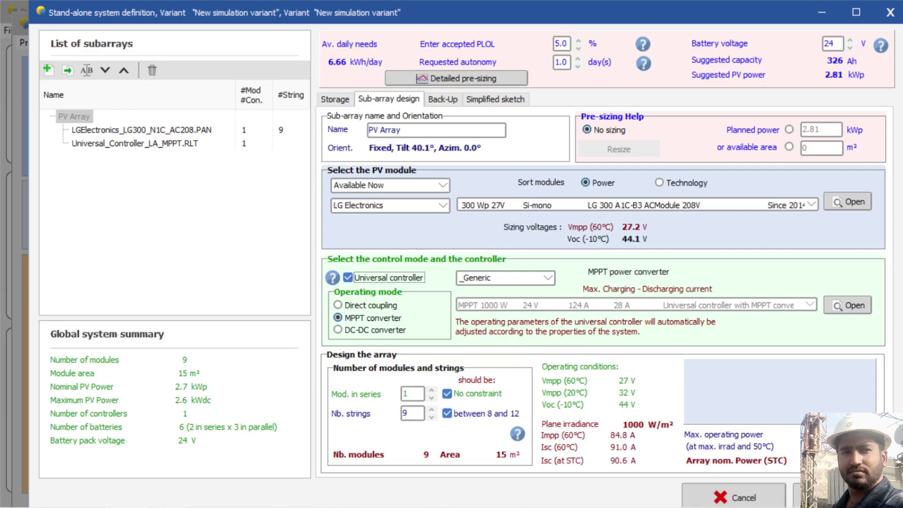
{"action": "key", "text": "alt+Tab"}
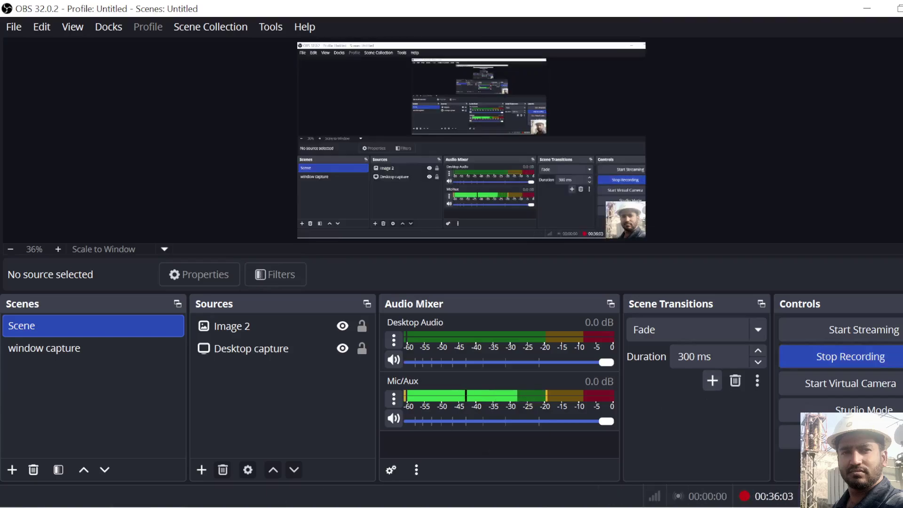
{"action": "left_click", "coordinate": [115, 503]}
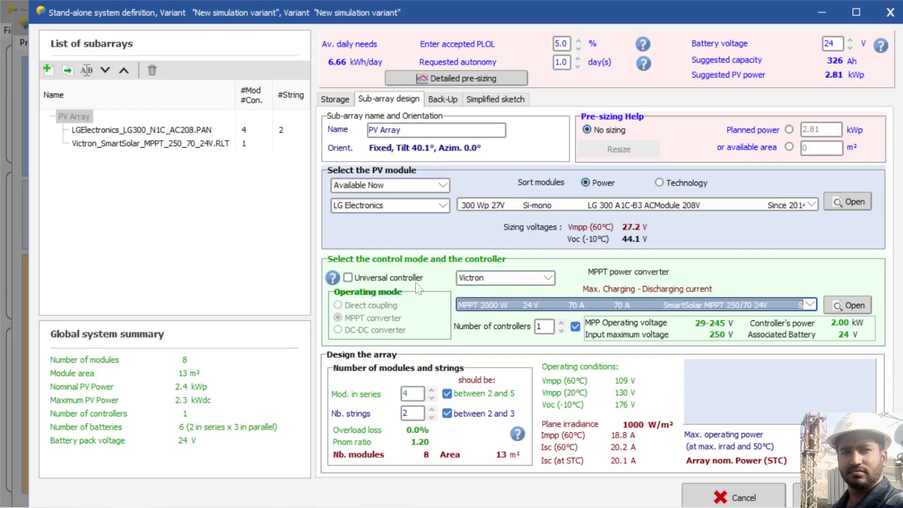
Select the Victron SmartSolar MPPT 250/70 24V controller (2000 W, 70 A) for the sub-array and confirm the system definition
{"action": "left_click", "coordinate": [548, 278]}
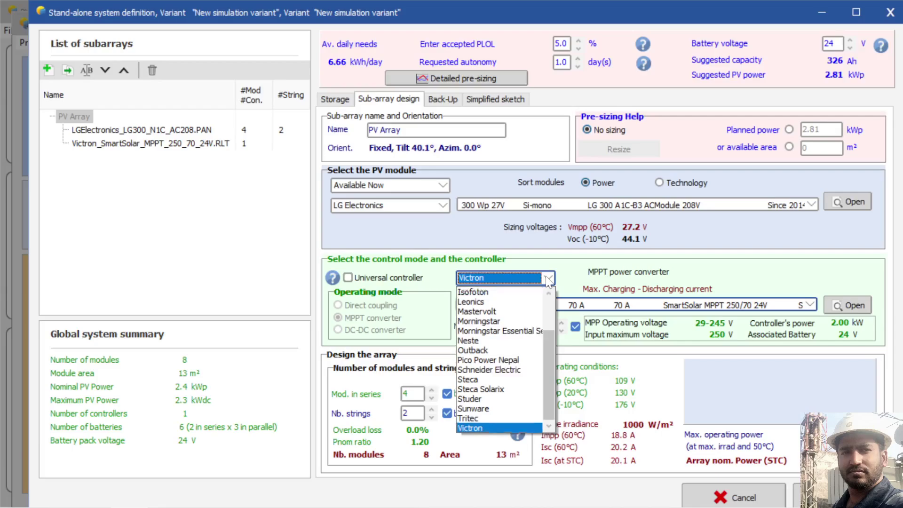
{"action": "left_click", "coordinate": [486, 429]}
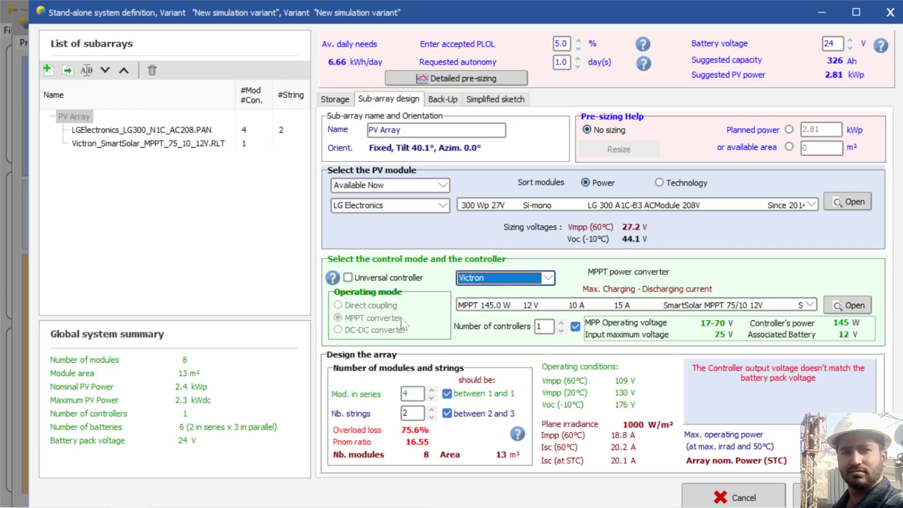
{"action": "left_click", "coordinate": [809, 305]}
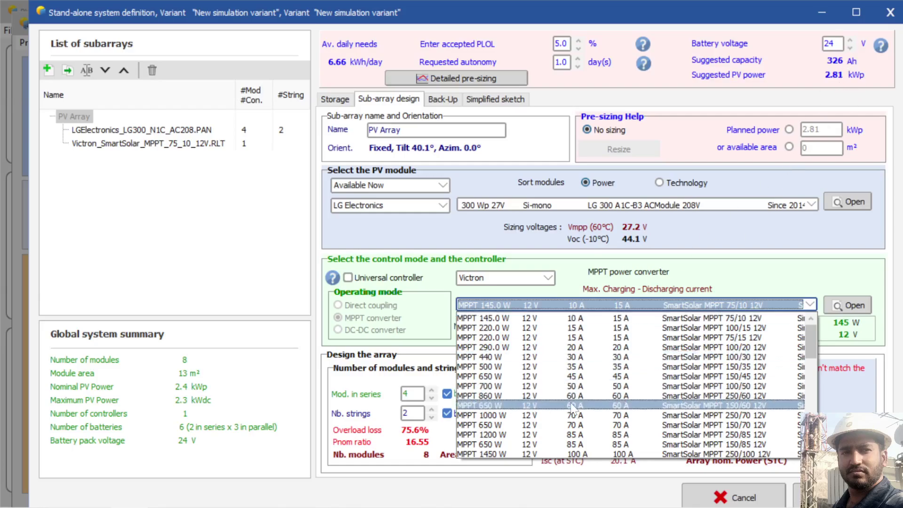
{"action": "scroll", "coordinate": [572, 408], "scroll_direction": "down", "scroll_amount": 1}
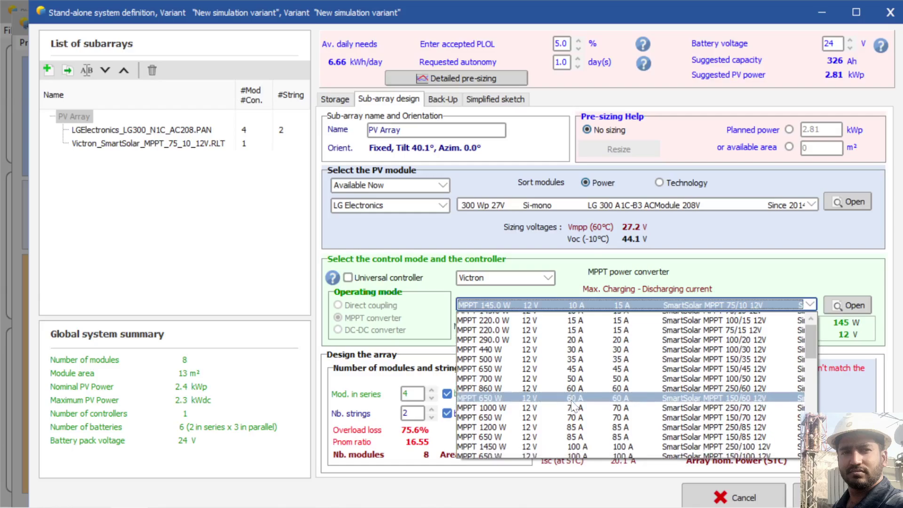
{"action": "scroll", "coordinate": [572, 405], "scroll_direction": "down", "scroll_amount": 4}
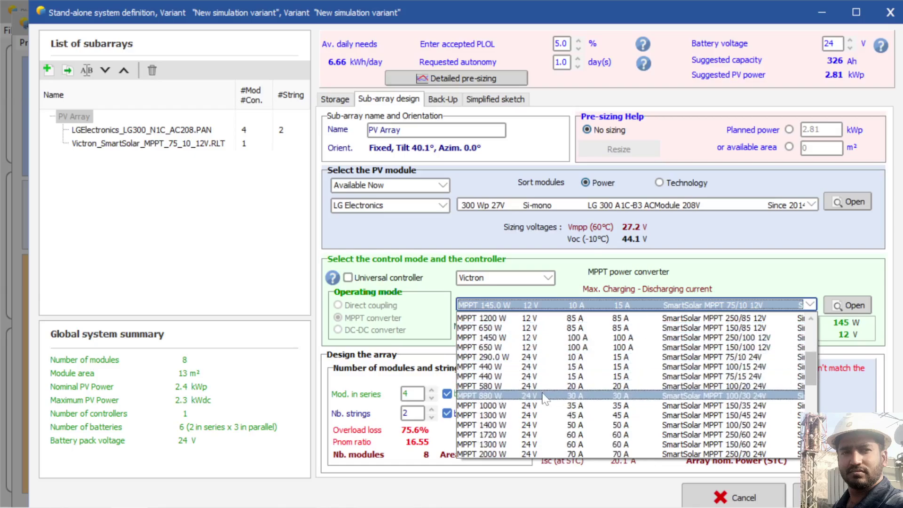
{"action": "scroll", "coordinate": [544, 398], "scroll_direction": "down", "scroll_amount": 1}
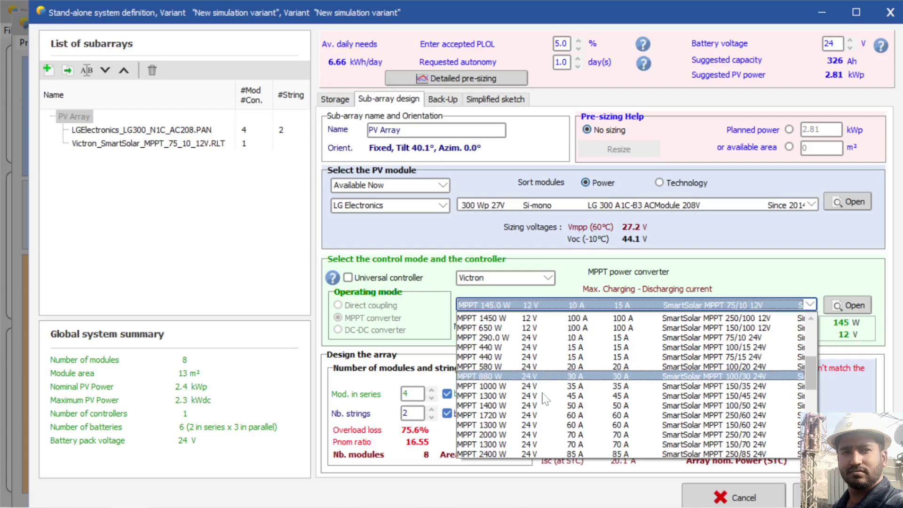
{"action": "left_click", "coordinate": [543, 435]}
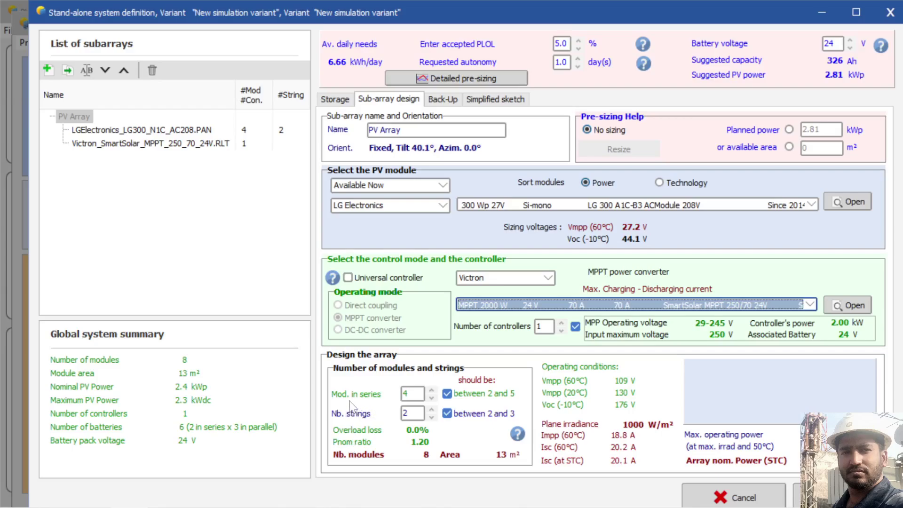
{"action": "left_click", "coordinate": [408, 394]}
{"action": "key", "text": "Return"}
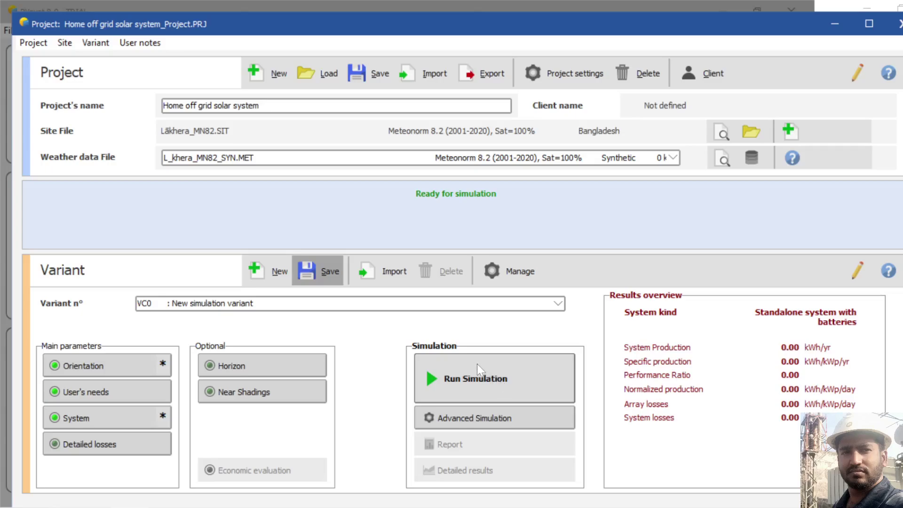
Run the simulation and save the variant as "New simulation variant"
{"action": "left_click", "coordinate": [486, 377]}
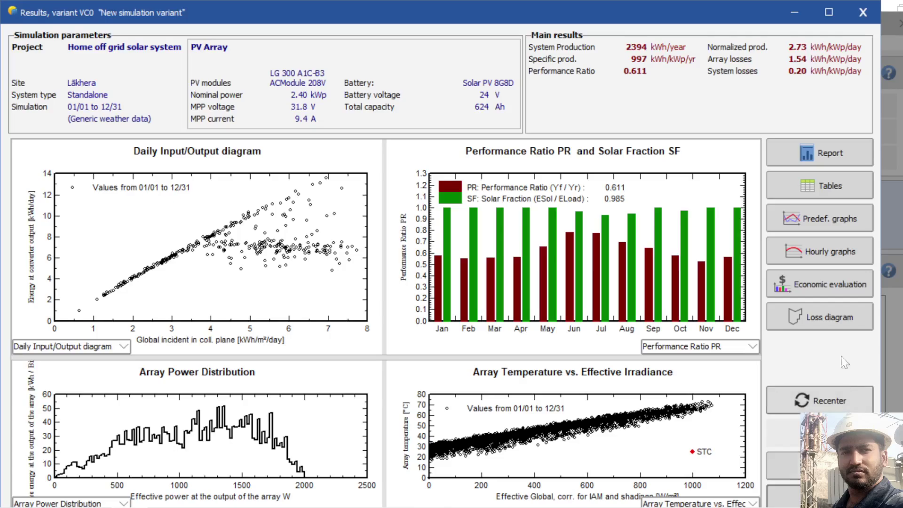
{"action": "left_click", "coordinate": [819, 465]}
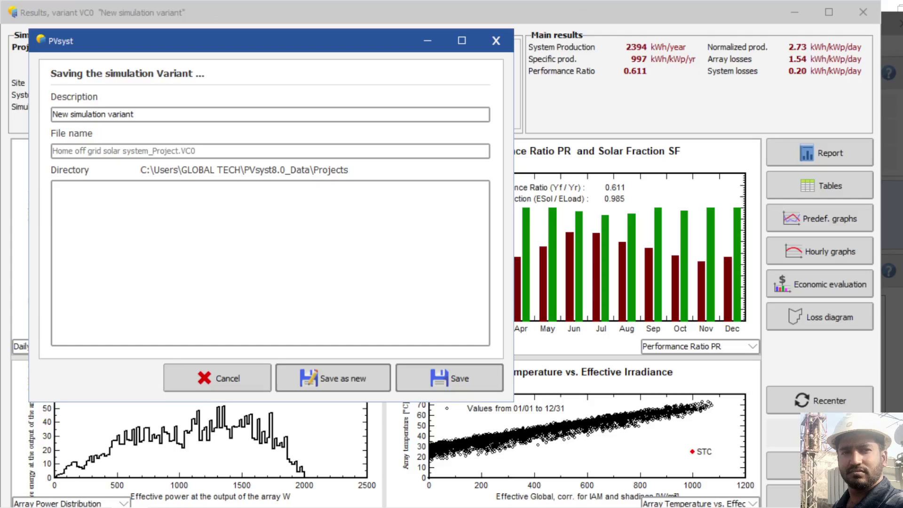
{"action": "left_click", "coordinate": [479, 376]}
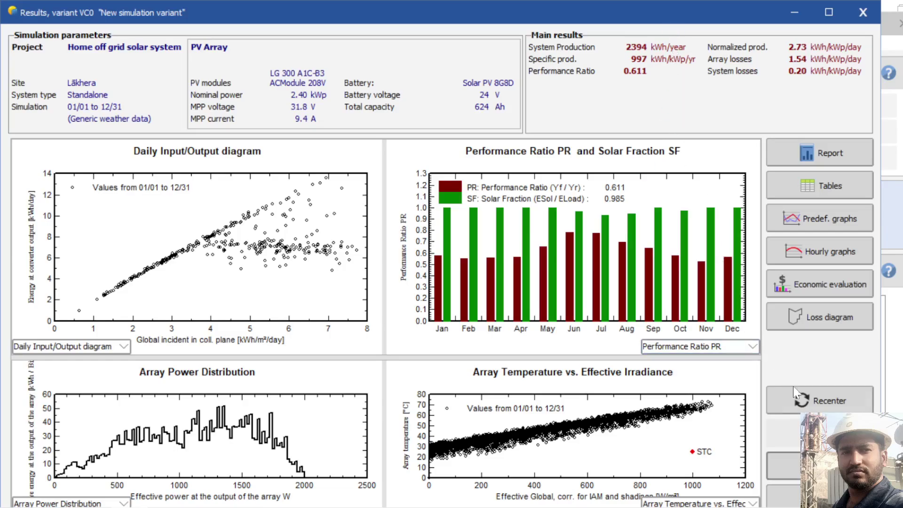
Maximize the simulation results window, save the variant again under the same name and return to the project
{"action": "left_click", "coordinate": [828, 12]}
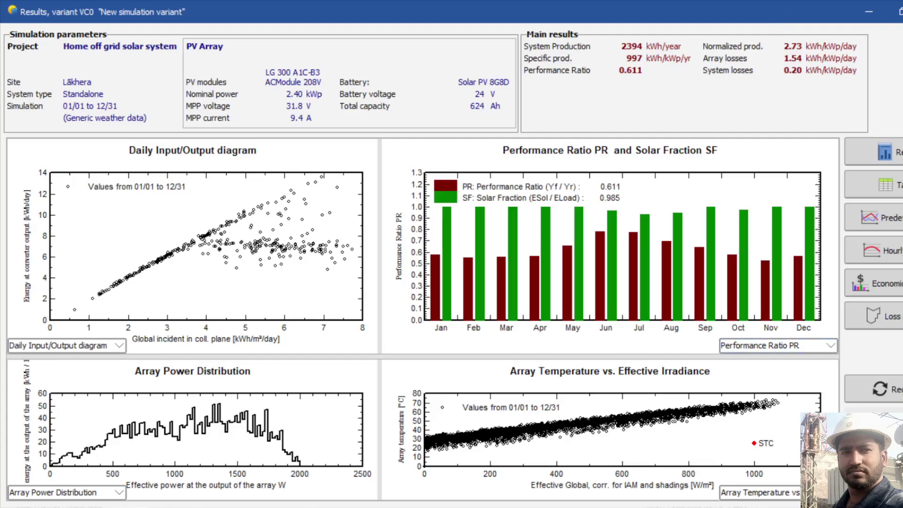
{"action": "key", "text": "Escape"}
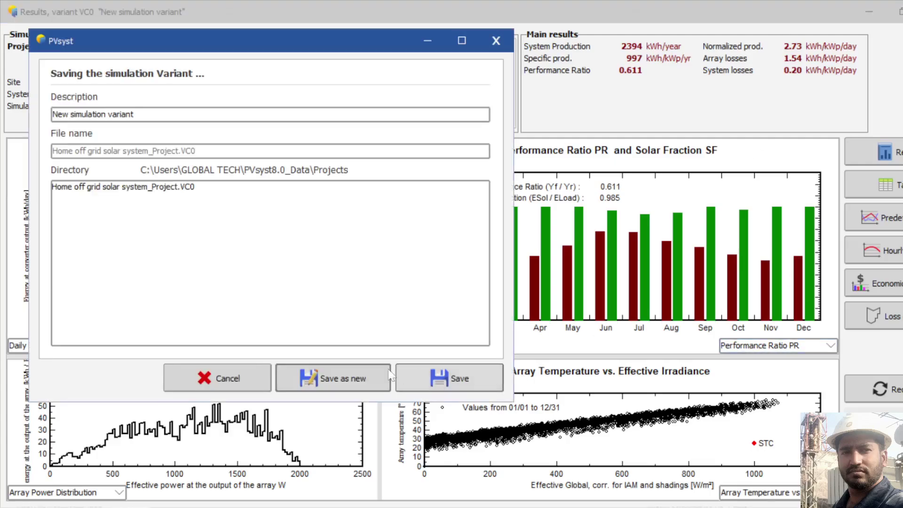
{"action": "left_click", "coordinate": [415, 377]}
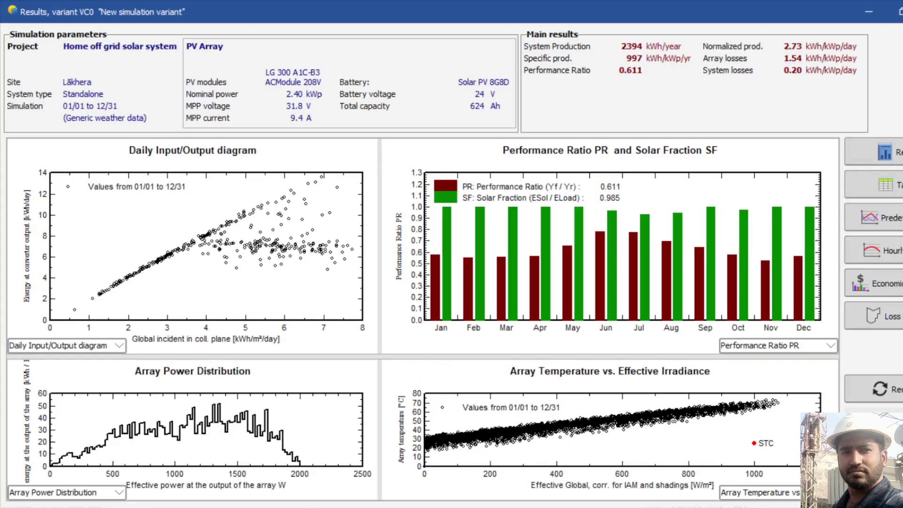
{"action": "key", "text": "Escape"}
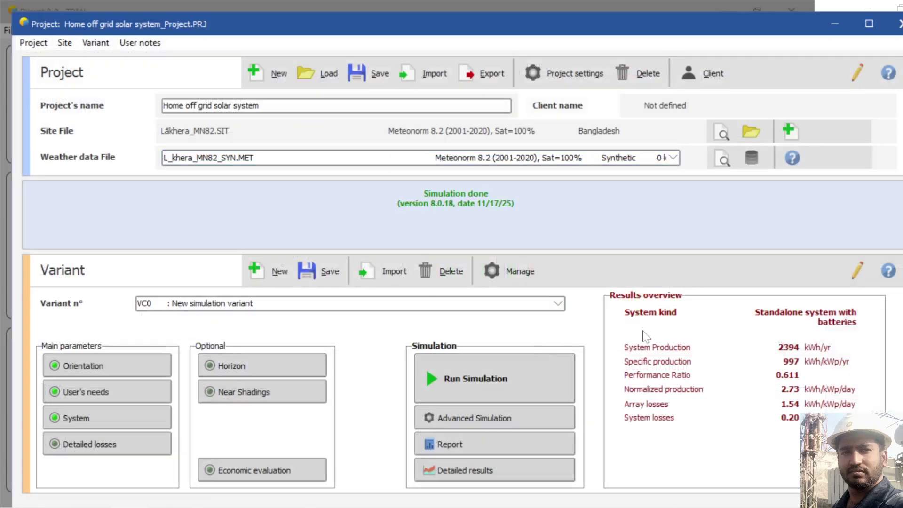
Open the simulation report and look through its first three pages
{"action": "left_click", "coordinate": [466, 446]}
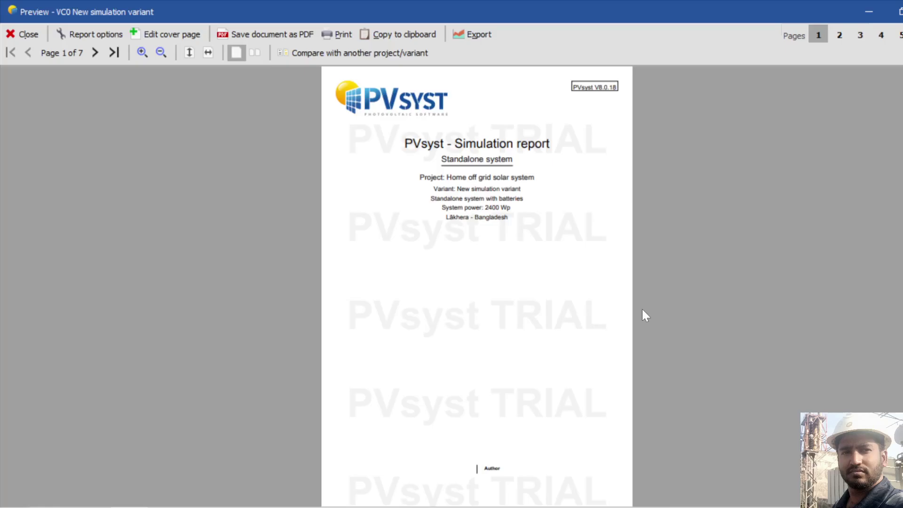
{"action": "scroll", "coordinate": [562, 308], "scroll_direction": "down", "scroll_amount": 2}
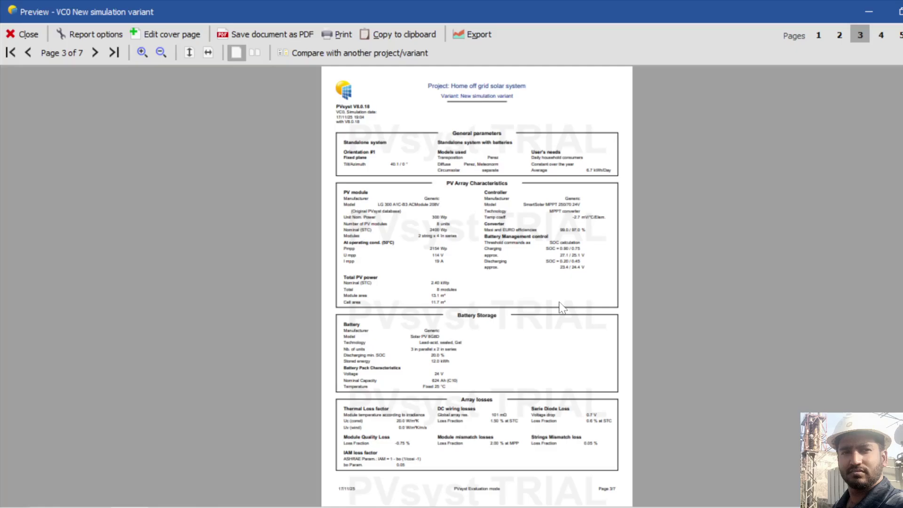
{"action": "scroll", "coordinate": [562, 307], "scroll_direction": "up", "scroll_amount": 2}
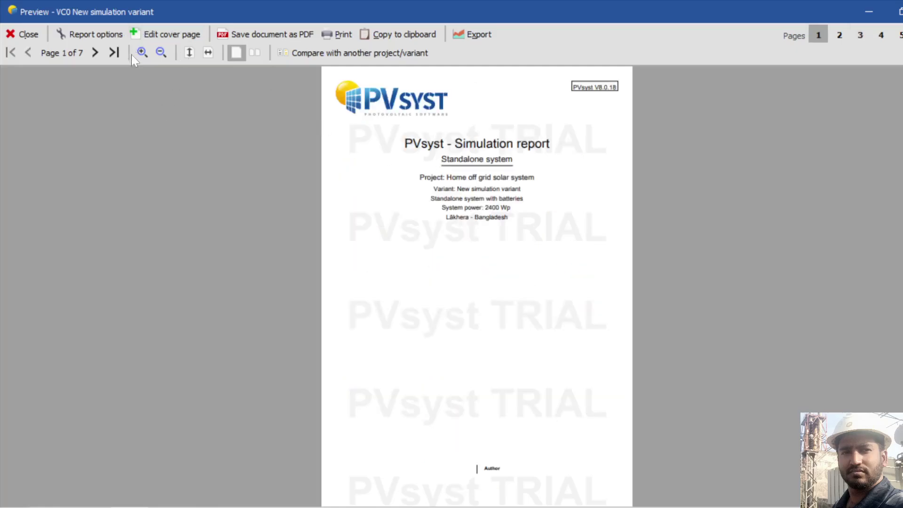
{"action": "mouse_move", "coordinate": [166, 506]}
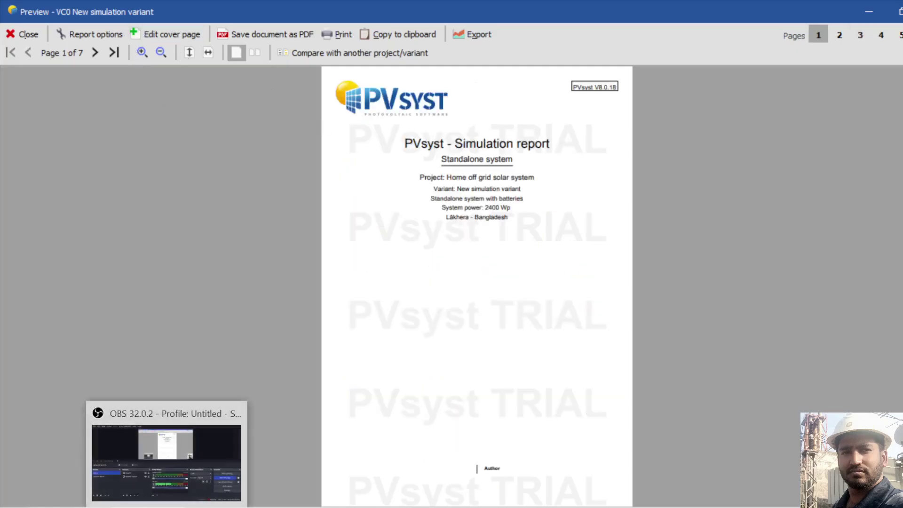
{"action": "left_click", "coordinate": [206, 456]}
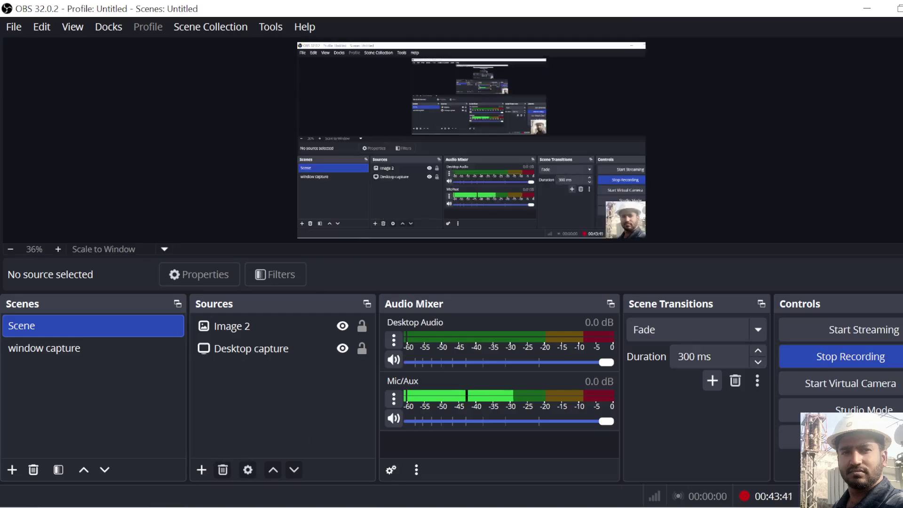
{"action": "mouse_move", "coordinate": [92, 507]}
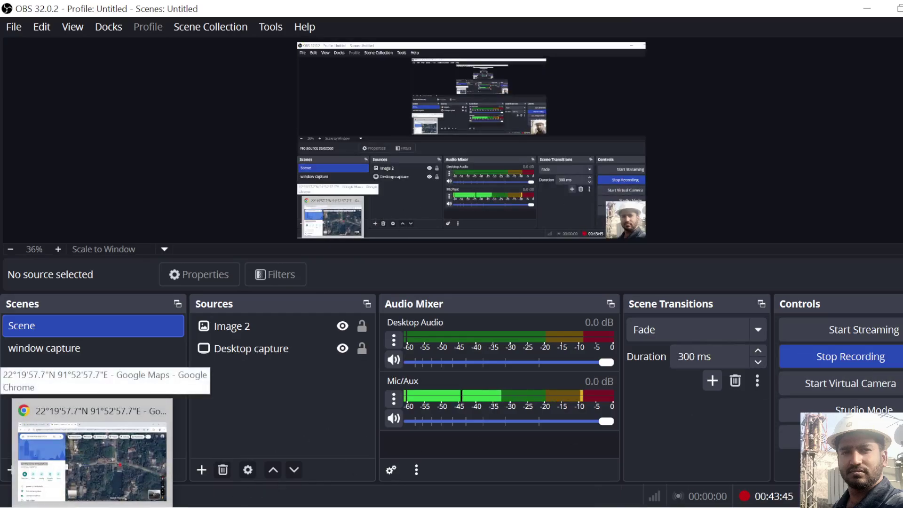
{"action": "left_click", "coordinate": [157, 453]}
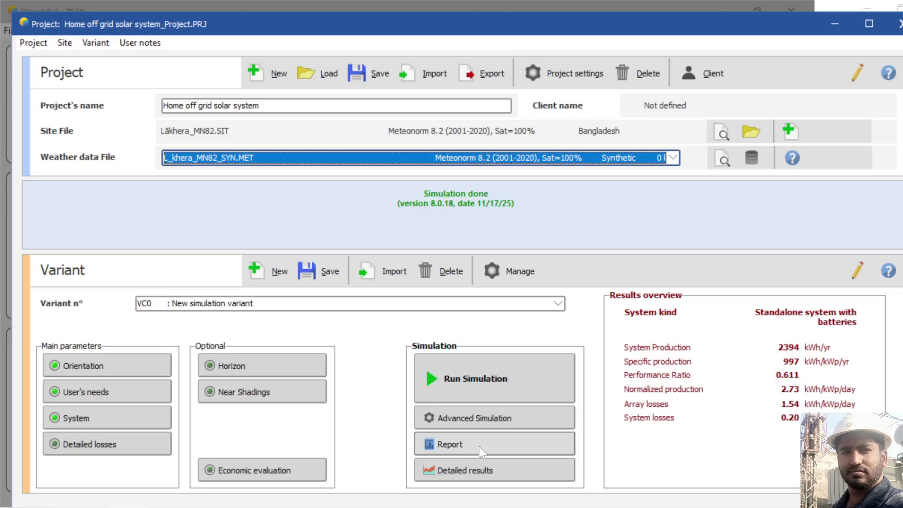
Open the detailed losses definition, view the thermal parameters and accept them
{"action": "left_click", "coordinate": [108, 447]}
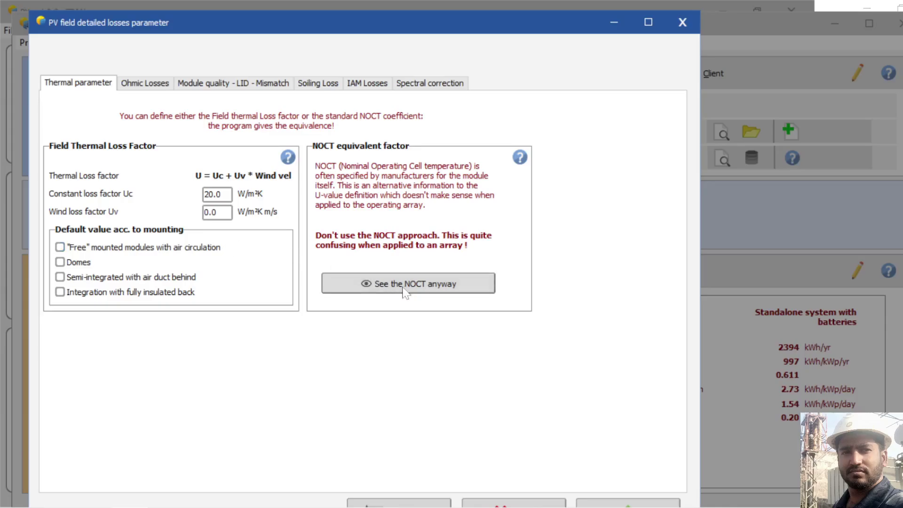
{"action": "key", "text": "alt+Tab"}
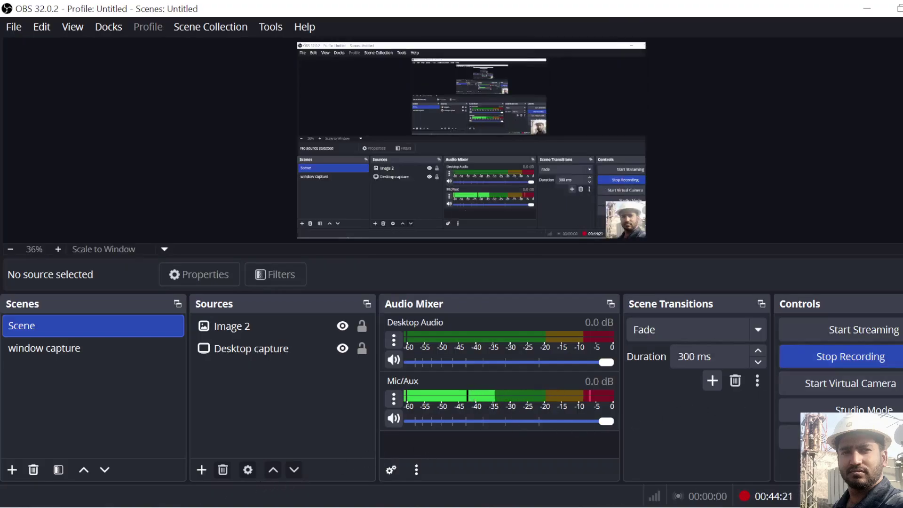
{"action": "key", "text": "alt+Tab"}
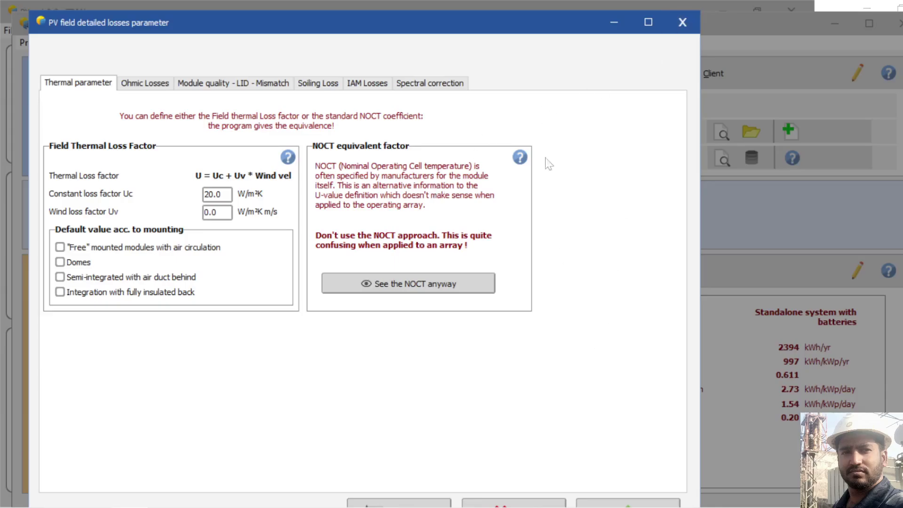
{"action": "left_click_drag", "start_coordinate": [554, 28], "coordinate": [556, 25]}
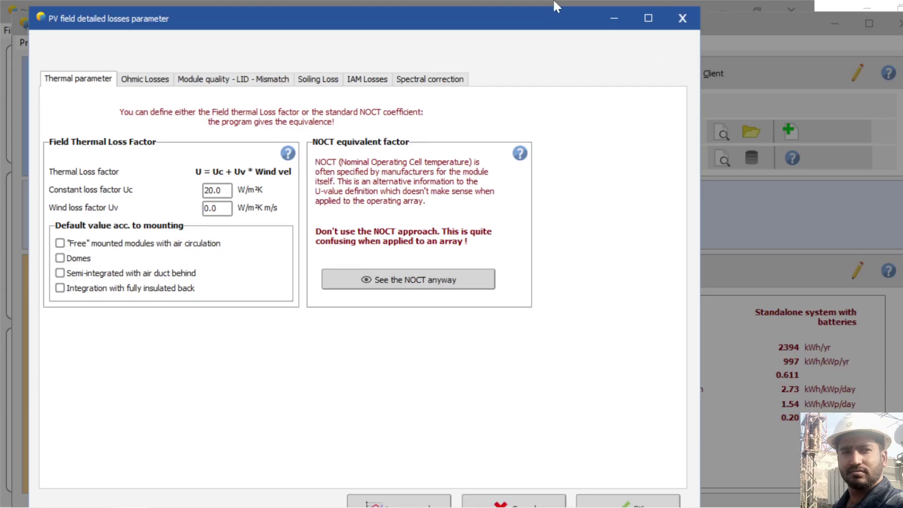
{"action": "left_click", "coordinate": [638, 502]}
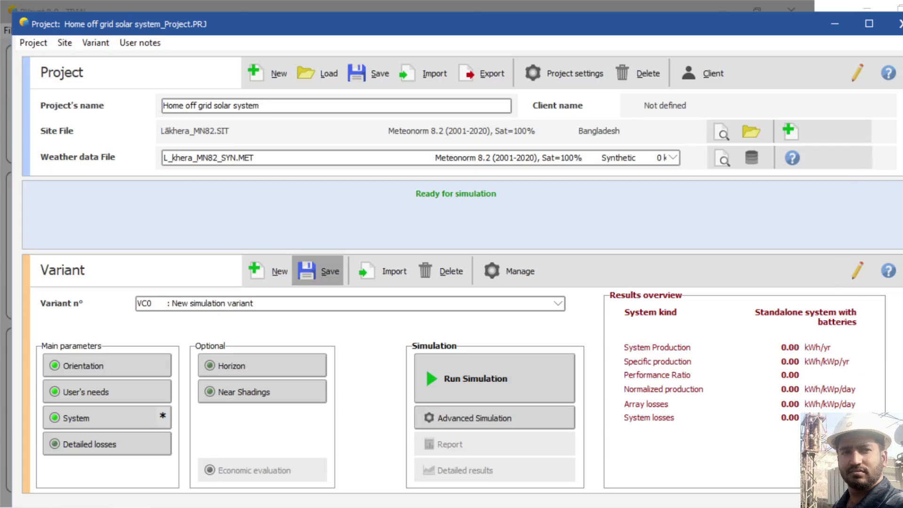
{"action": "key", "text": "alt+Tab"}
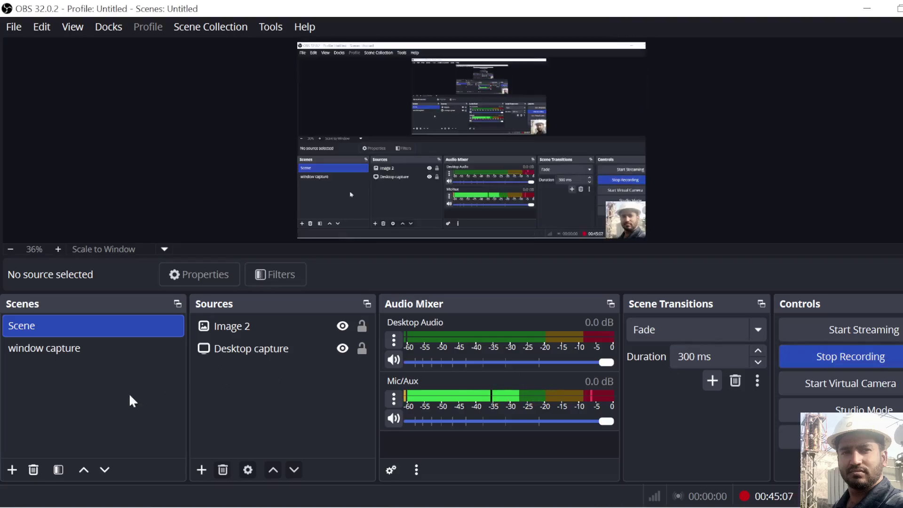
{"action": "mouse_move", "coordinate": [130, 507]}
{"action": "left_click", "coordinate": [129, 459]}
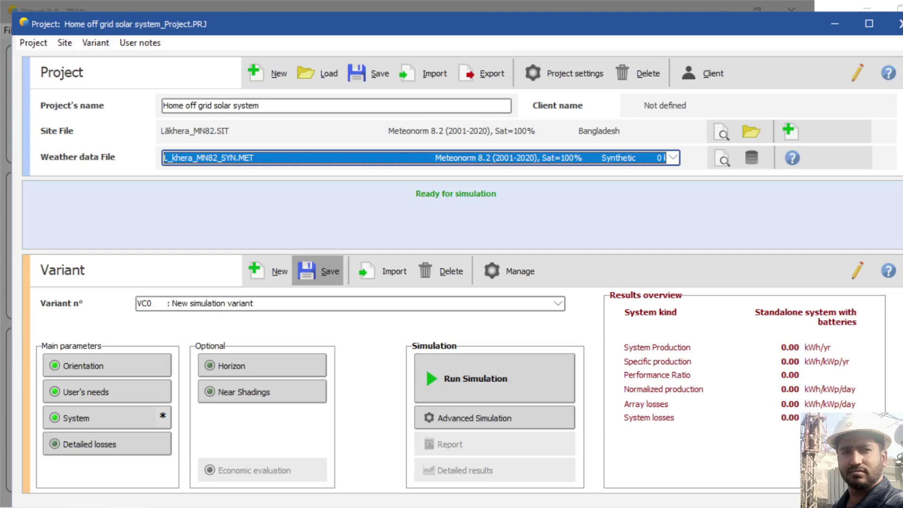
{"action": "key", "text": "alt+Tab"}
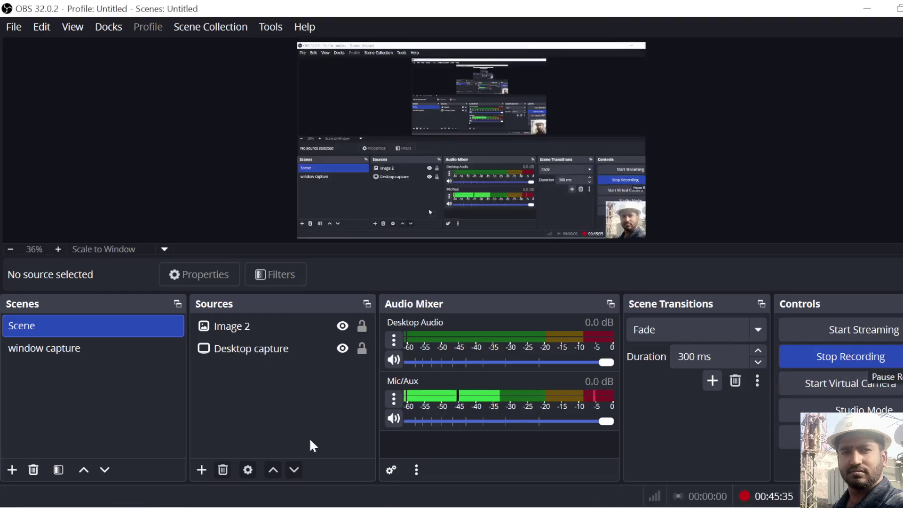
{"action": "key", "text": "alt+Tab"}
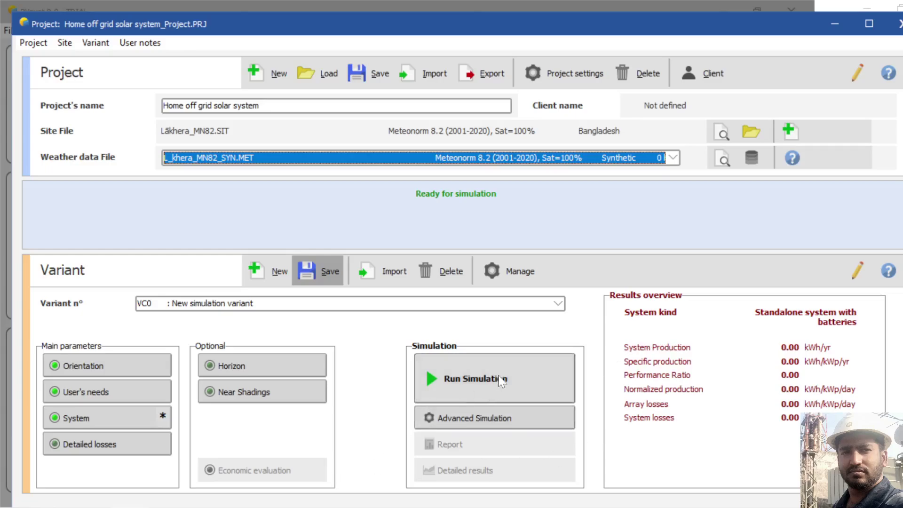
Rerun the simulation, save "New simulation variant" under its existing file and close the results
{"action": "left_click", "coordinate": [484, 384]}
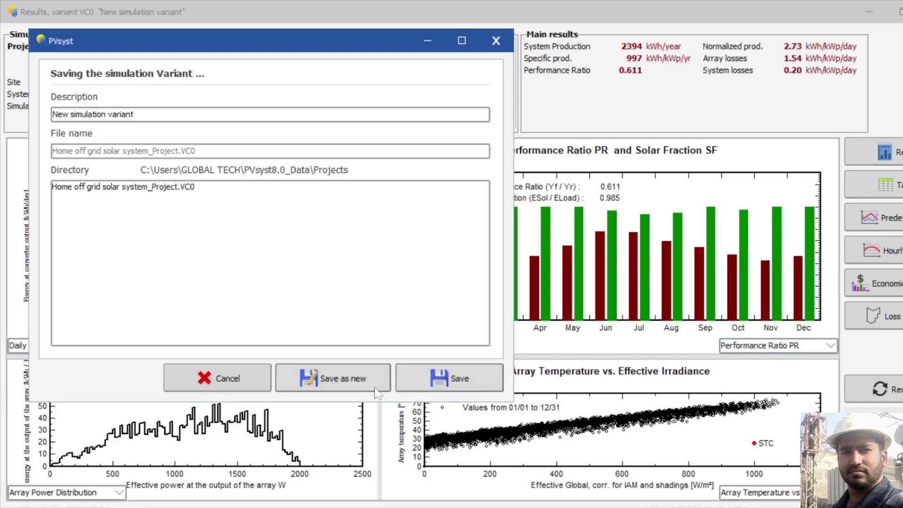
{"action": "left_click", "coordinate": [453, 377]}
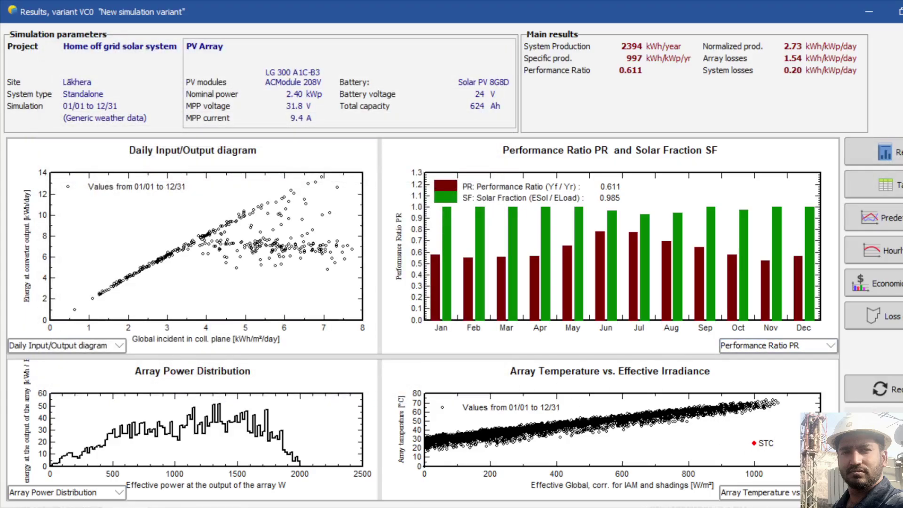
{"action": "key", "text": "Escape"}
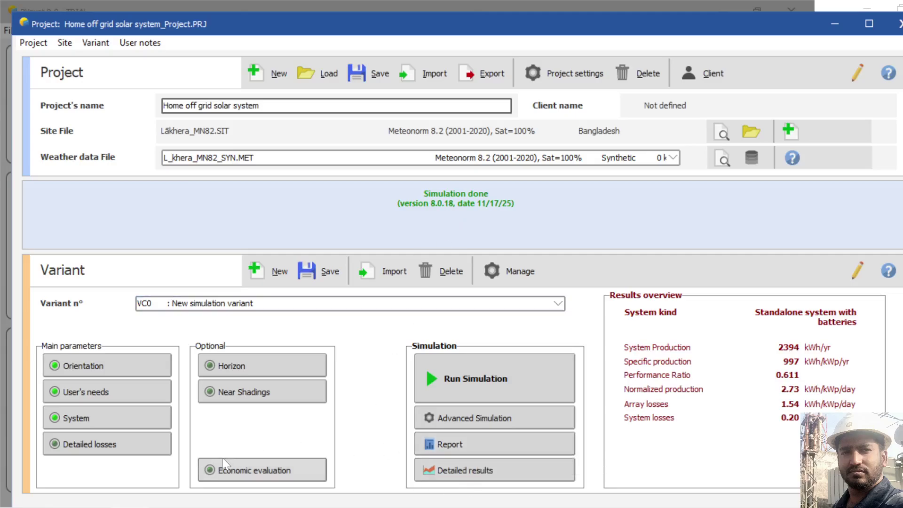
Open the detailed losses definition and review the thermal, ohmic and module quality, LID and mismatch parameters
{"action": "left_click", "coordinate": [99, 452]}
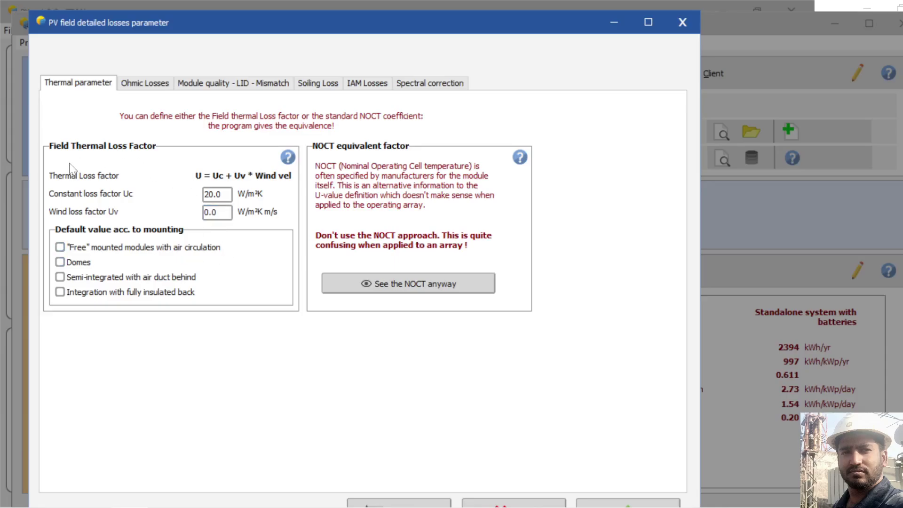
{"action": "left_click", "coordinate": [139, 87]}
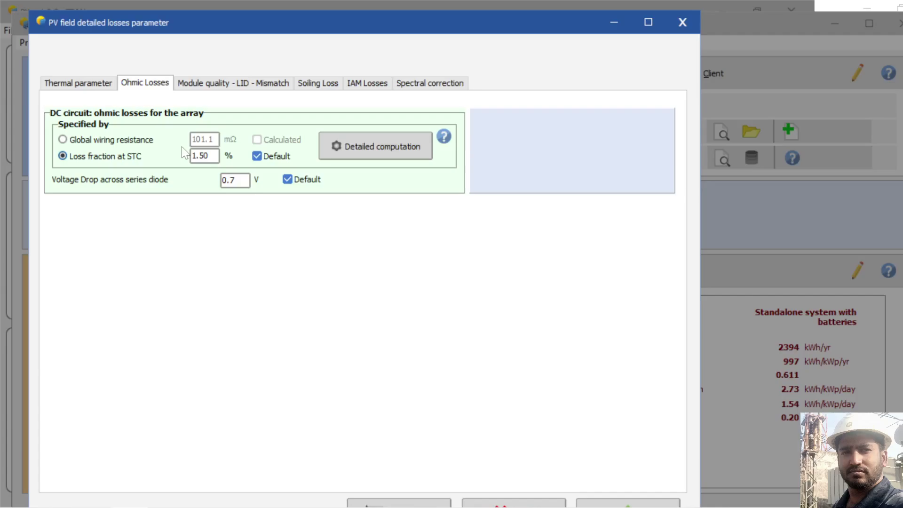
{"action": "left_click", "coordinate": [192, 153]}
{"action": "left_click", "coordinate": [214, 85]}
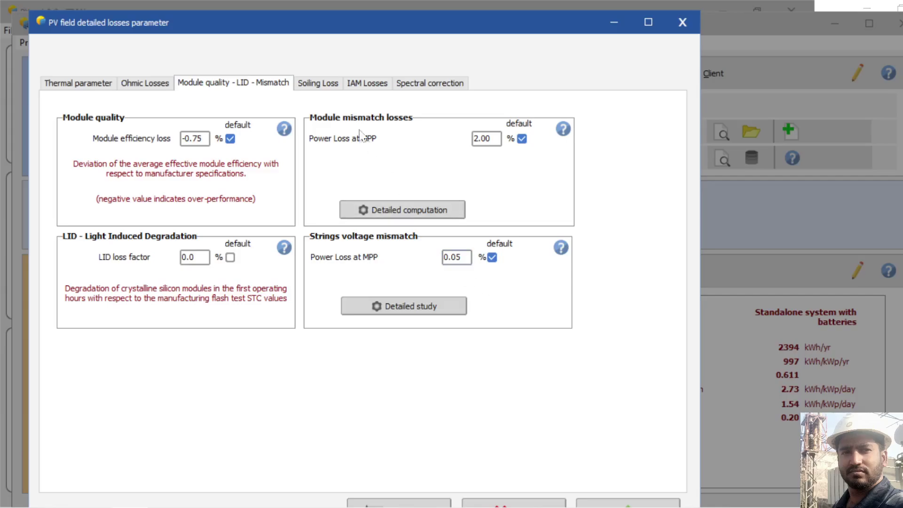
Apply the default yearly soiling loss factor, view the IAM and spectral correction settings, and accept the detailed losses
{"action": "left_click", "coordinate": [325, 85]}
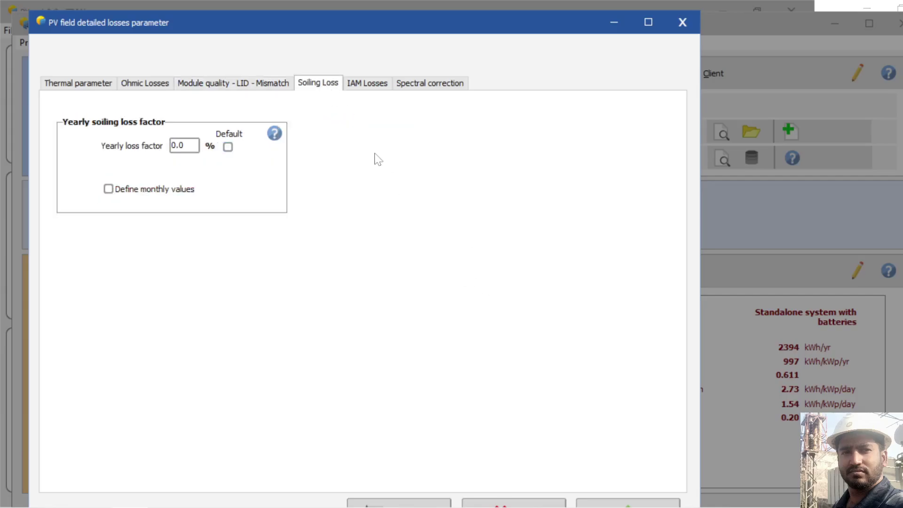
{"action": "left_click", "coordinate": [227, 147]}
{"action": "left_click", "coordinate": [372, 88]}
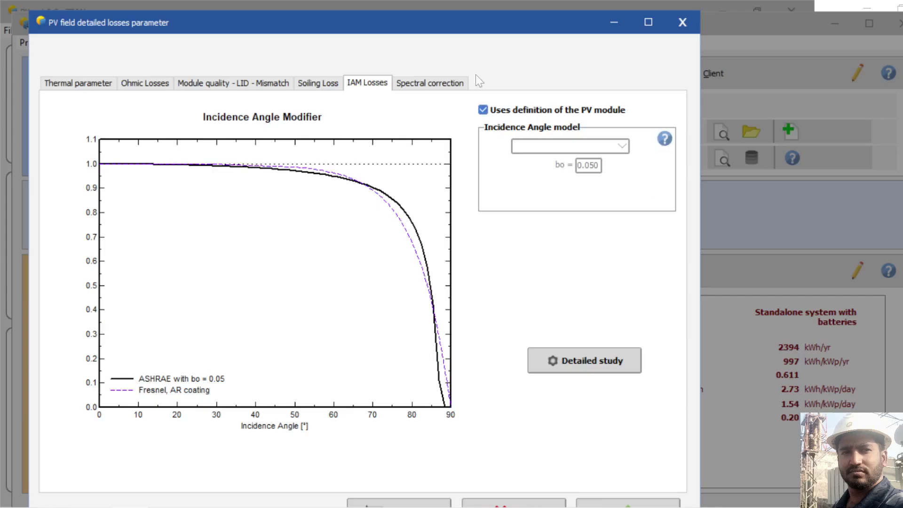
{"action": "left_click", "coordinate": [452, 83]}
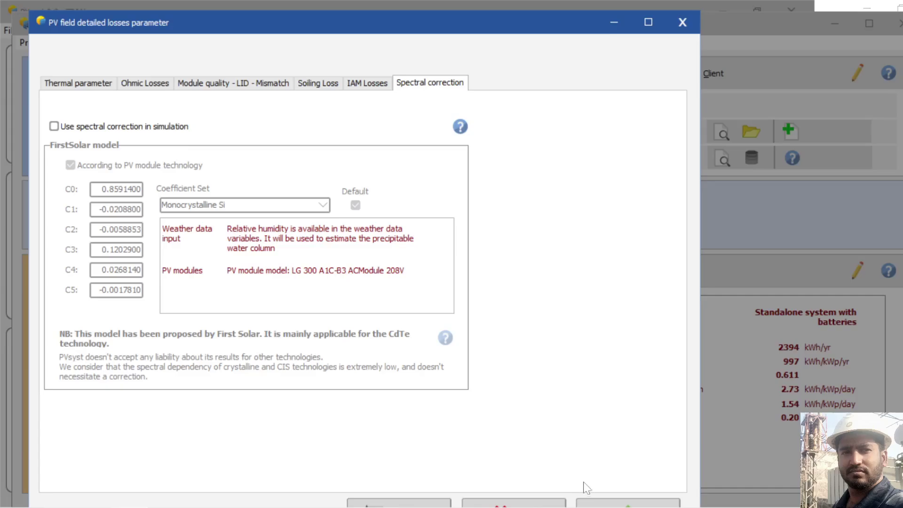
{"action": "left_click", "coordinate": [594, 505]}
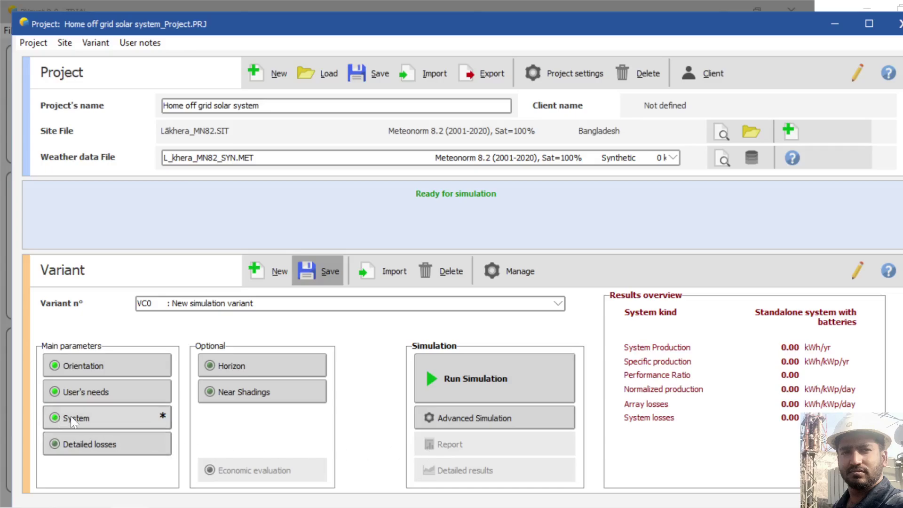
Run the simulation with the default soiling loss and save "New simulation variant" under its existing file name
{"action": "left_click", "coordinate": [504, 380]}
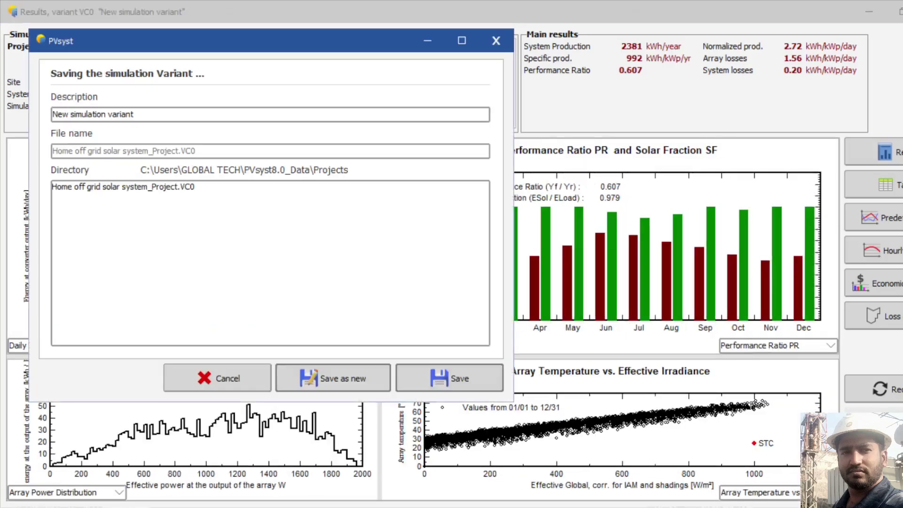
{"action": "left_click", "coordinate": [443, 384]}
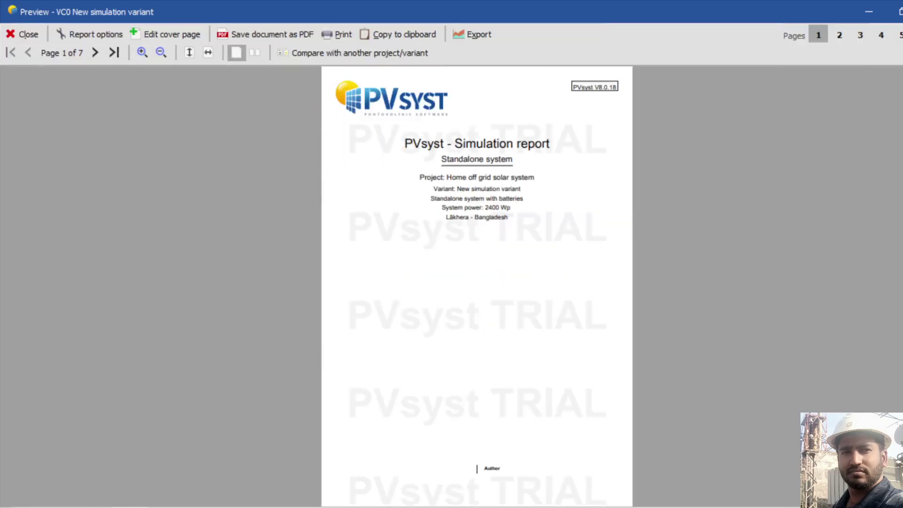
Enlarge the simulation report, skim its pages as far as the loss diagram and return to the cover page
{"action": "left_click", "coordinate": [142, 53]}
{"action": "left_click", "coordinate": [141, 52]}
{"action": "left_click", "coordinate": [141, 52]}
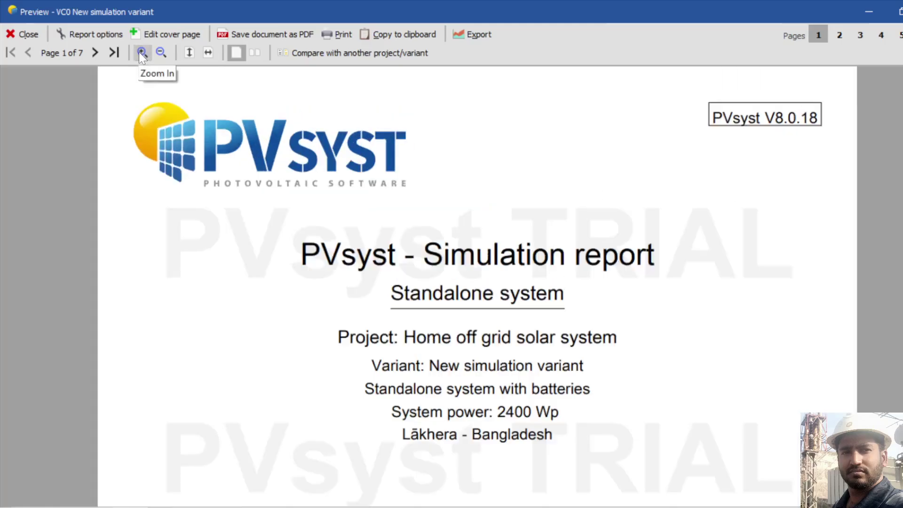
{"action": "left_click", "coordinate": [160, 52]}
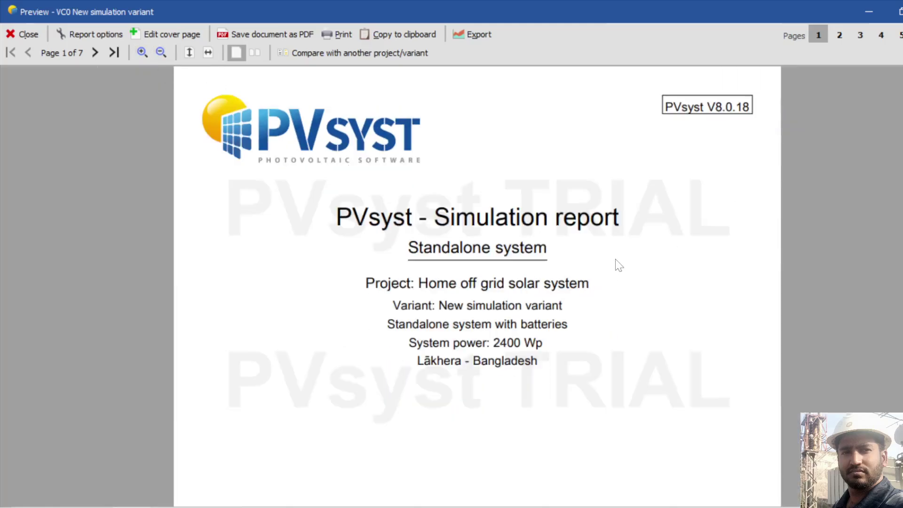
{"action": "scroll", "coordinate": [618, 265], "scroll_direction": "down", "scroll_amount": 15}
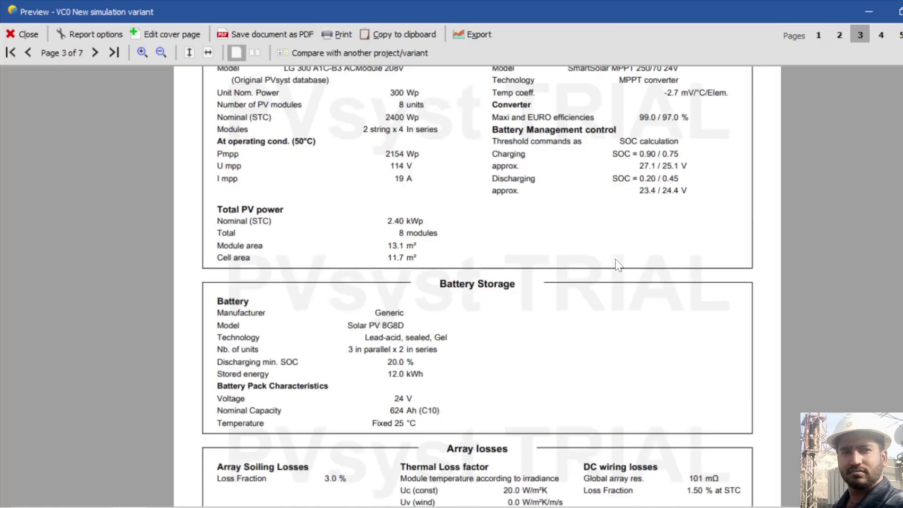
{"action": "scroll", "coordinate": [619, 265], "scroll_direction": "down", "scroll_amount": 20}
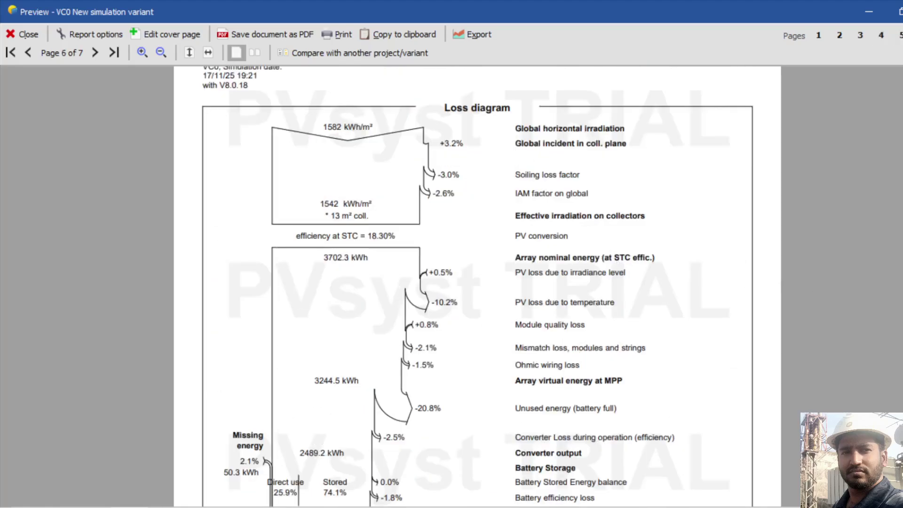
{"action": "scroll", "coordinate": [477, 287], "scroll_direction": "up", "scroll_amount": 2}
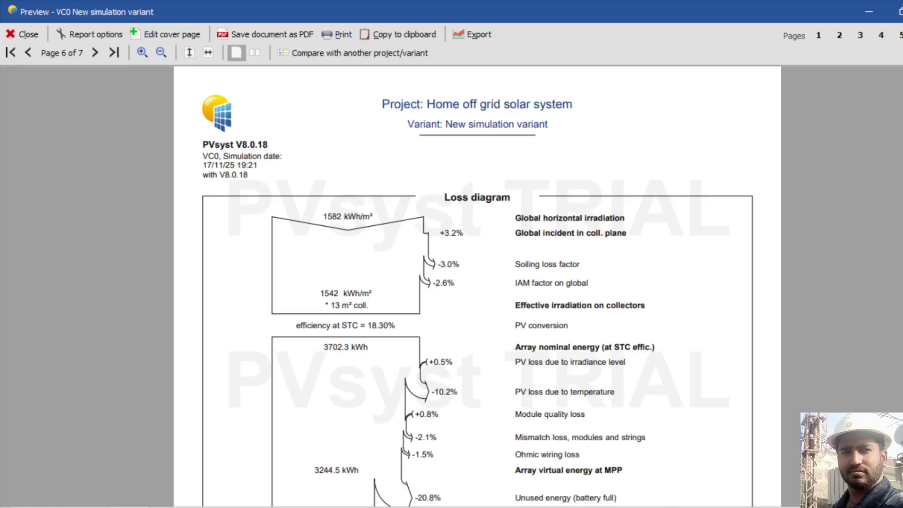
{"action": "scroll", "coordinate": [655, 240], "scroll_direction": "up", "scroll_amount": 12}
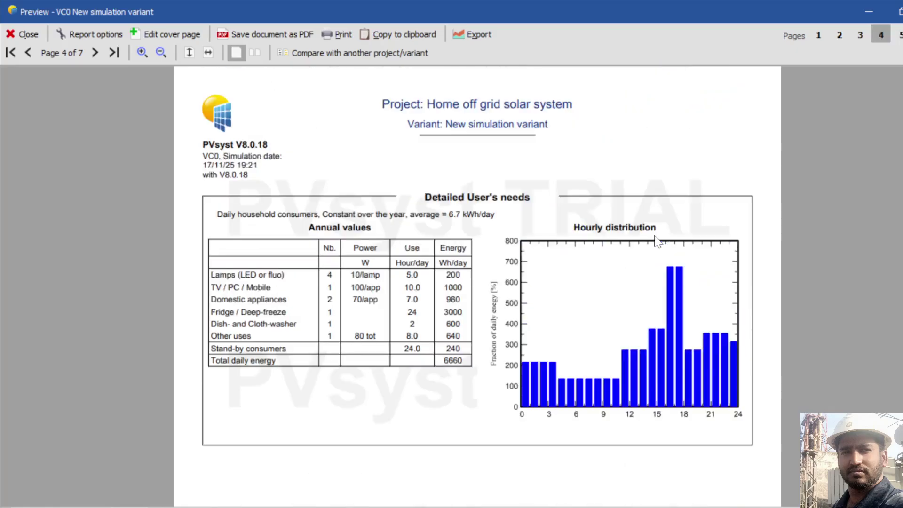
{"action": "scroll", "coordinate": [655, 240], "scroll_direction": "up", "scroll_amount": 15}
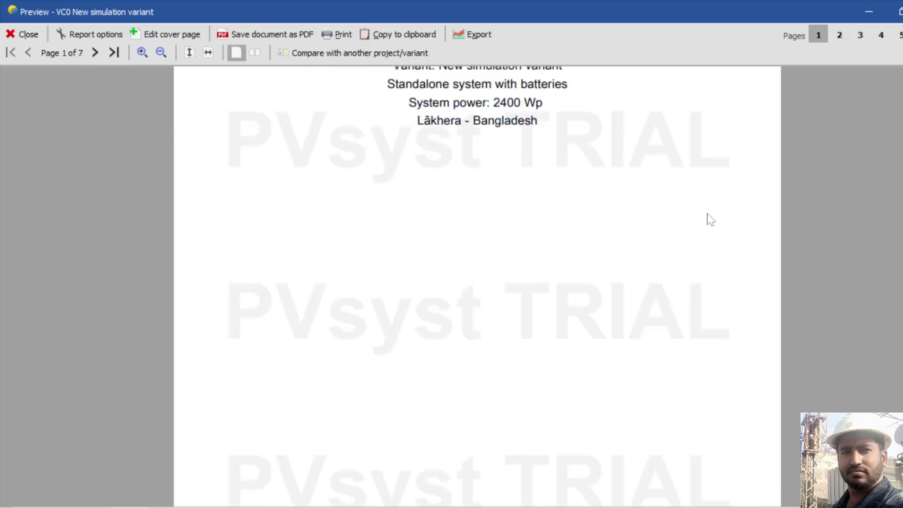
{"action": "scroll", "coordinate": [709, 219], "scroll_direction": "up", "scroll_amount": 5}
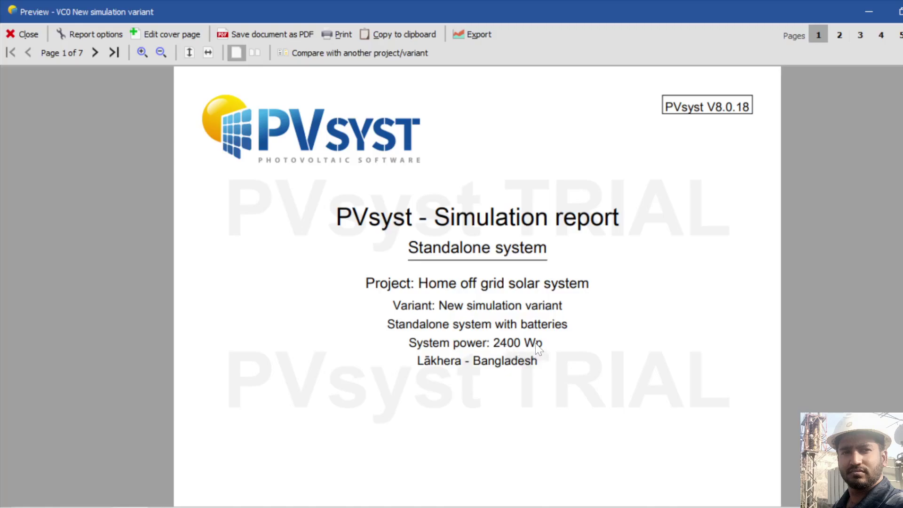
Read the report's project summary, system summary, results summary and table of contents on page 2
{"action": "scroll", "coordinate": [564, 352], "scroll_direction": "down", "scroll_amount": 10}
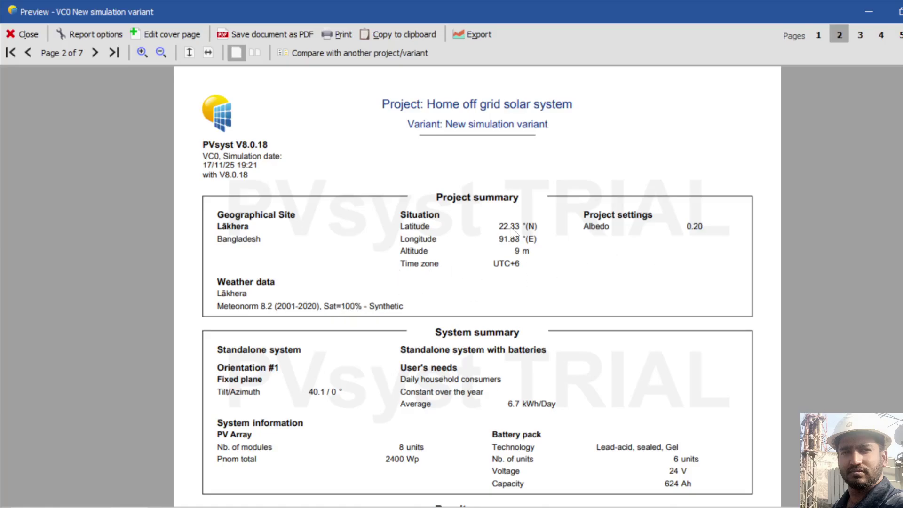
{"action": "scroll", "coordinate": [461, 351], "scroll_direction": "down", "scroll_amount": 2}
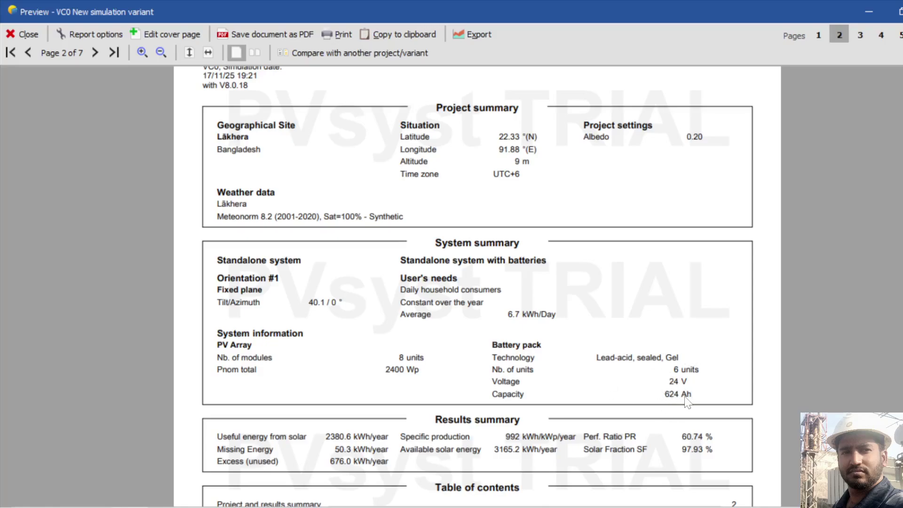
{"action": "scroll", "coordinate": [549, 314], "scroll_direction": "down", "scroll_amount": 3}
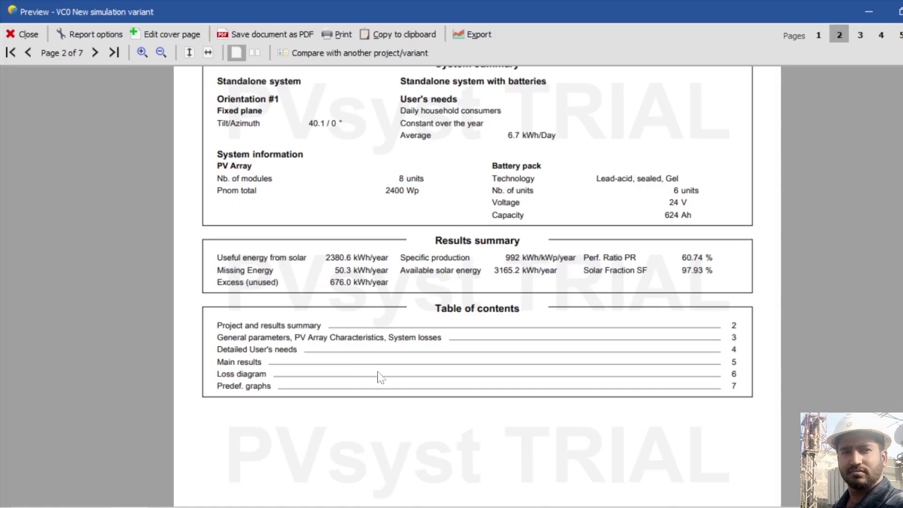
{"action": "scroll", "coordinate": [423, 388], "scroll_direction": "down", "scroll_amount": 2}
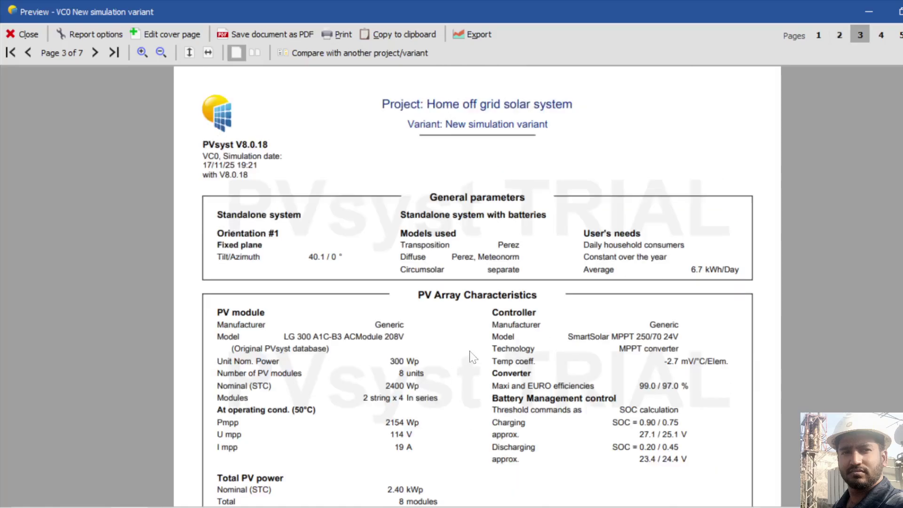
{"action": "scroll", "coordinate": [472, 358], "scroll_direction": "up", "scroll_amount": 1}
{"action": "scroll", "coordinate": [473, 358], "scroll_direction": "down", "scroll_amount": 2}
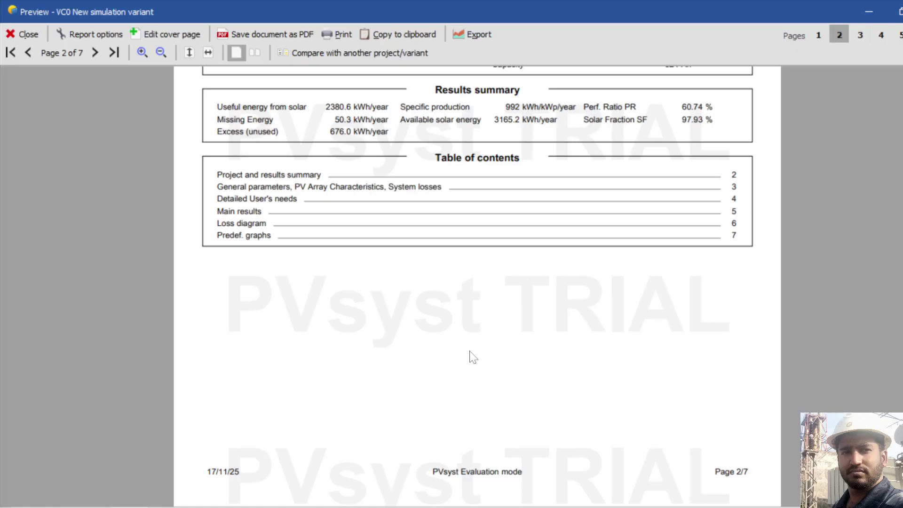
Examine the general parameters and PV array characteristics on page 3 of the report
{"action": "scroll", "coordinate": [472, 358], "scroll_direction": "down", "scroll_amount": 1}
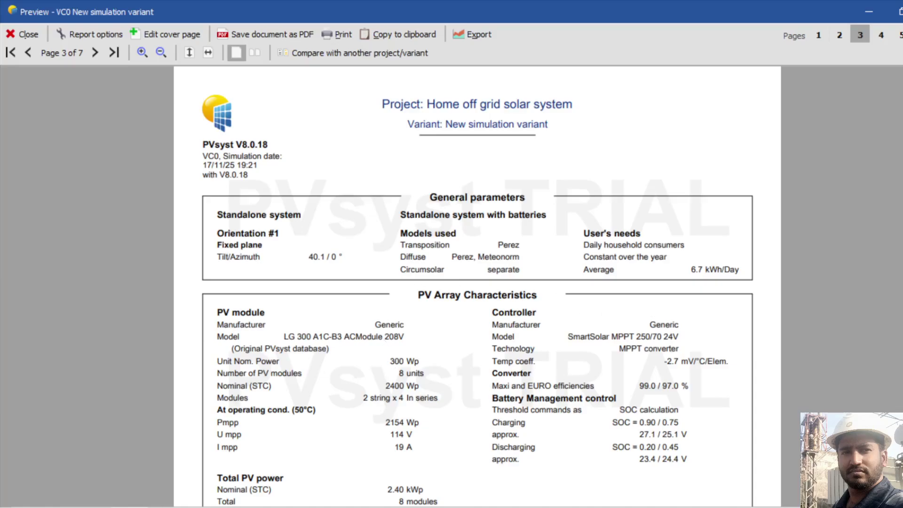
{"action": "scroll", "coordinate": [478, 282], "scroll_direction": "down", "scroll_amount": 3}
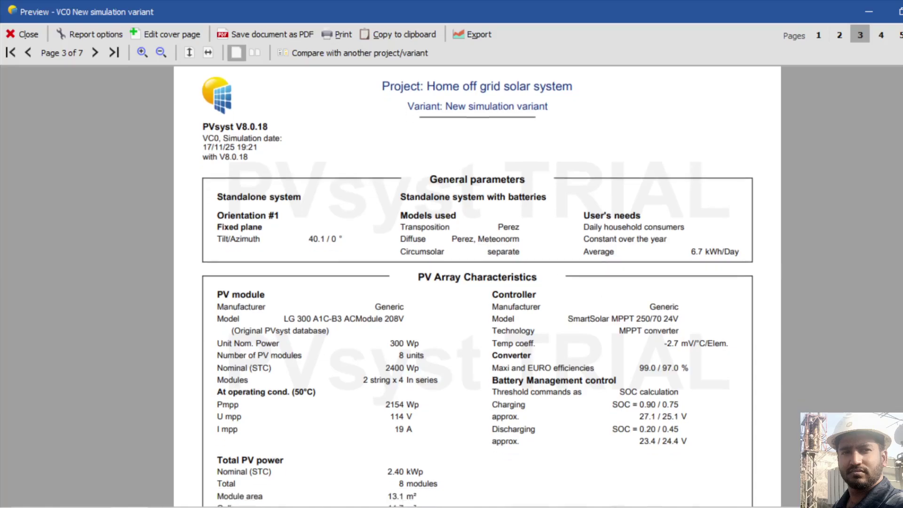
{"action": "scroll", "coordinate": [704, 383], "scroll_direction": "down", "scroll_amount": 2}
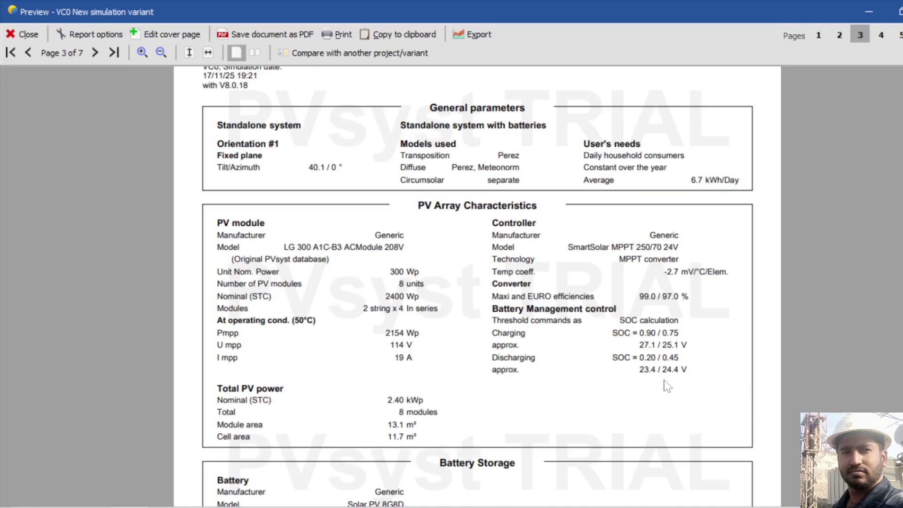
{"action": "scroll", "coordinate": [667, 386], "scroll_direction": "down", "scroll_amount": 3}
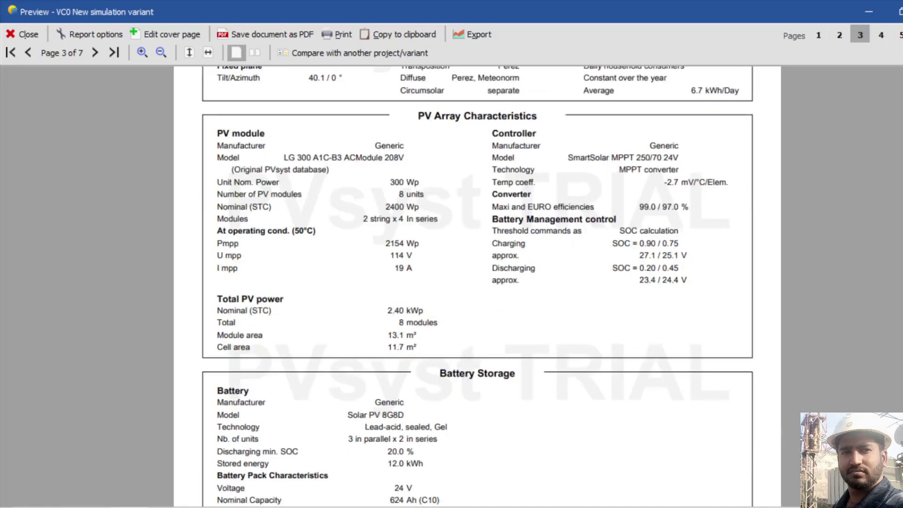
{"action": "scroll", "coordinate": [477, 282], "scroll_direction": "down", "scroll_amount": 2}
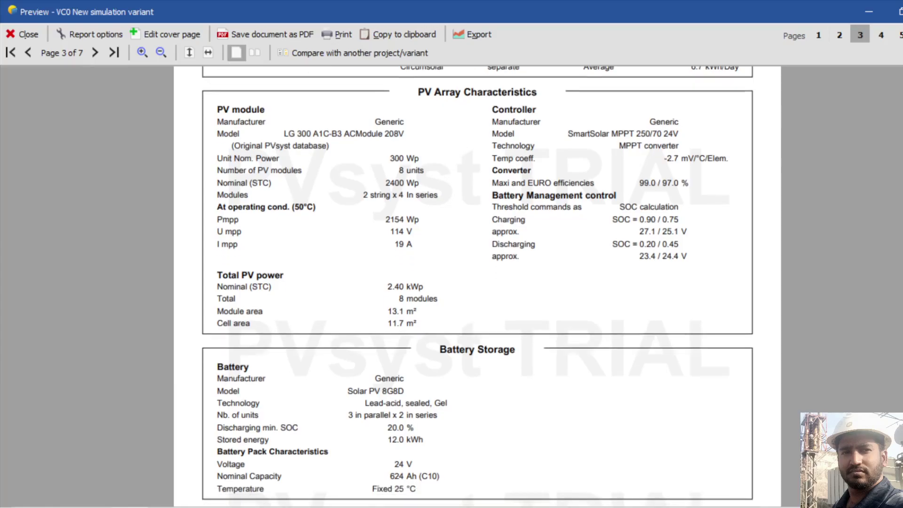
Examine the battery storage and array losses sections on page 3, and continue to the detailed user's needs on page 4
{"action": "scroll", "coordinate": [477, 282], "scroll_direction": "down", "scroll_amount": 2}
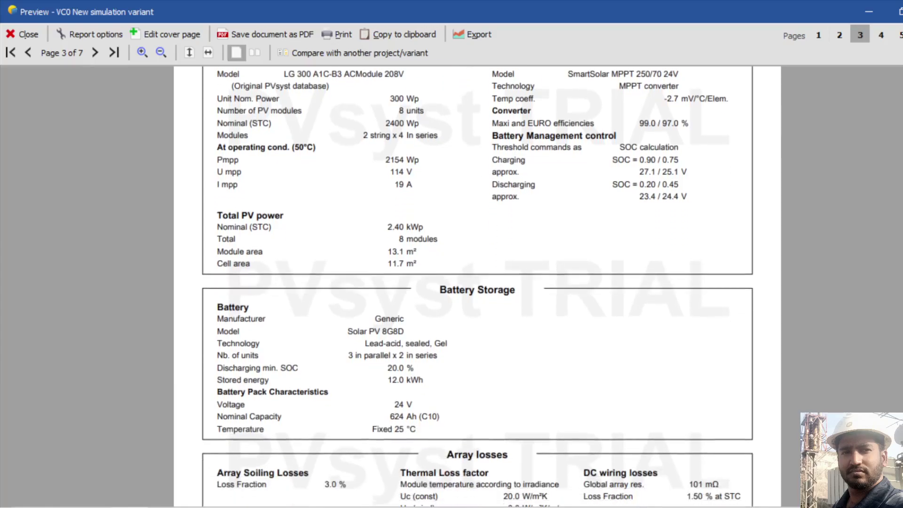
{"action": "scroll", "coordinate": [478, 282], "scroll_direction": "down", "scroll_amount": 2}
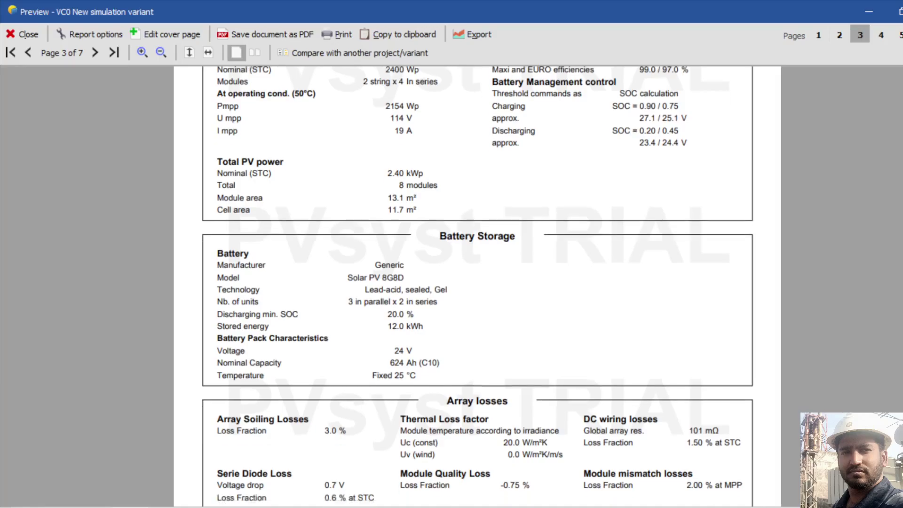
{"action": "scroll", "coordinate": [477, 282], "scroll_direction": "down", "scroll_amount": 1}
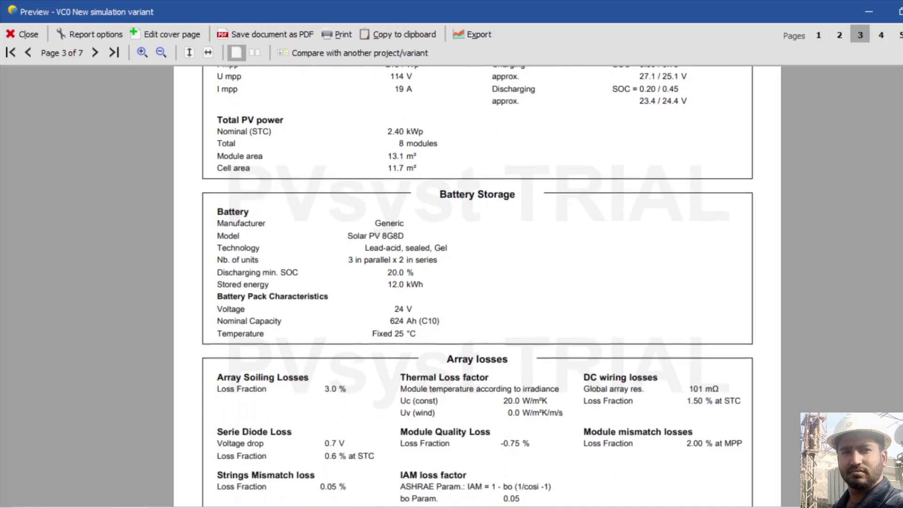
{"action": "scroll", "coordinate": [477, 282], "scroll_direction": "down", "scroll_amount": 1}
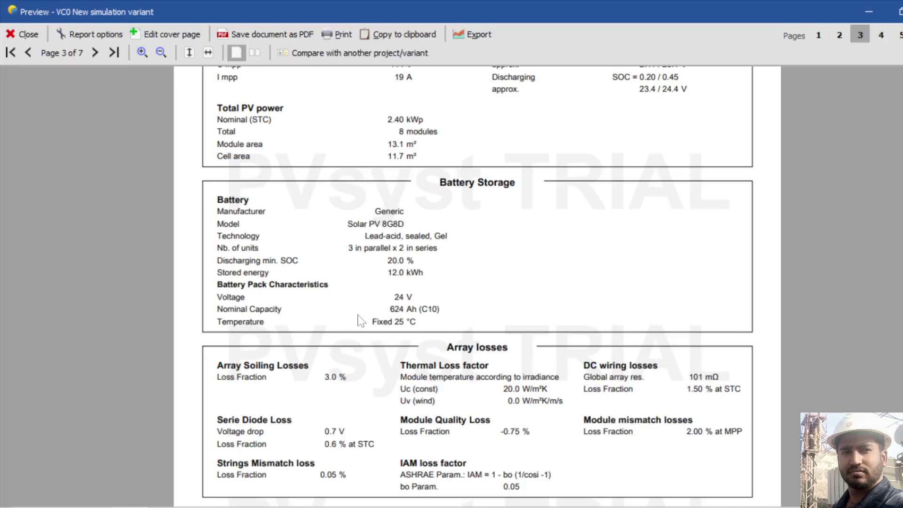
{"action": "scroll", "coordinate": [503, 312], "scroll_direction": "down", "scroll_amount": 1}
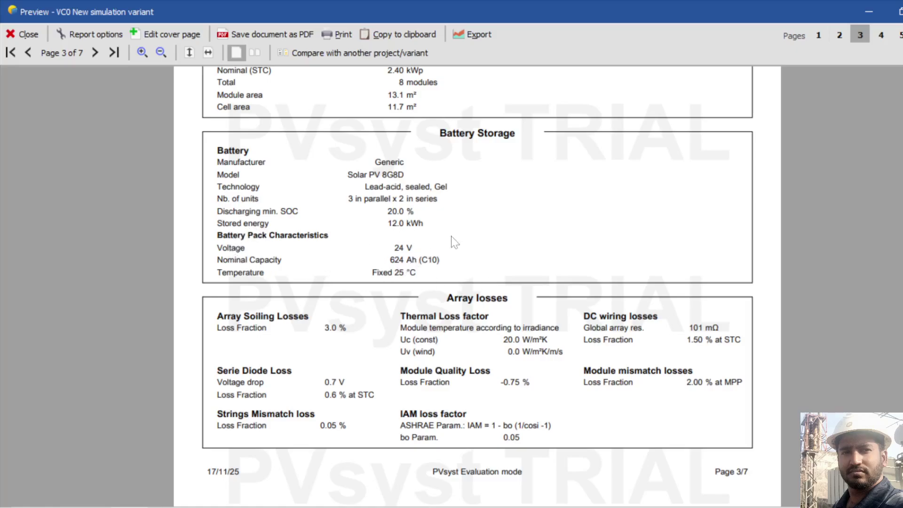
{"action": "scroll", "coordinate": [489, 344], "scroll_direction": "down", "scroll_amount": 2}
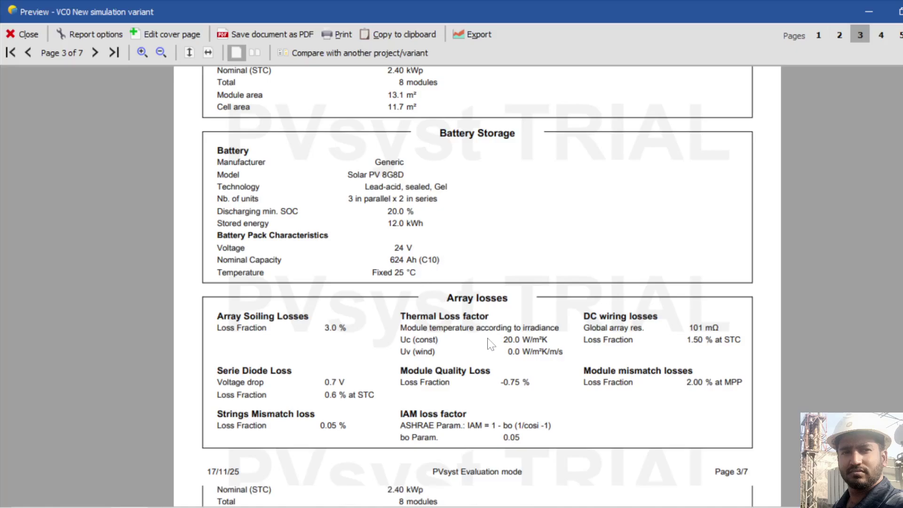
{"action": "scroll", "coordinate": [502, 342], "scroll_direction": "up", "scroll_amount": 2}
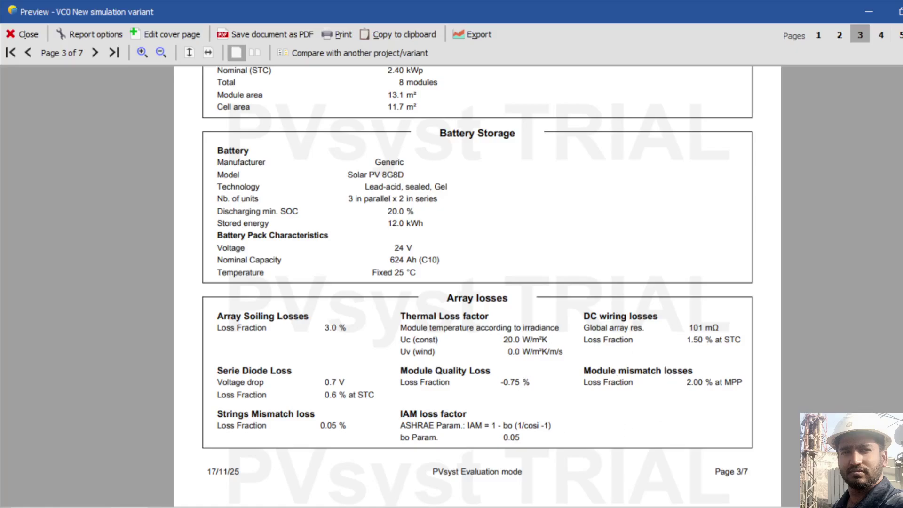
{"action": "scroll", "coordinate": [823, 272], "scroll_direction": "down", "scroll_amount": 3}
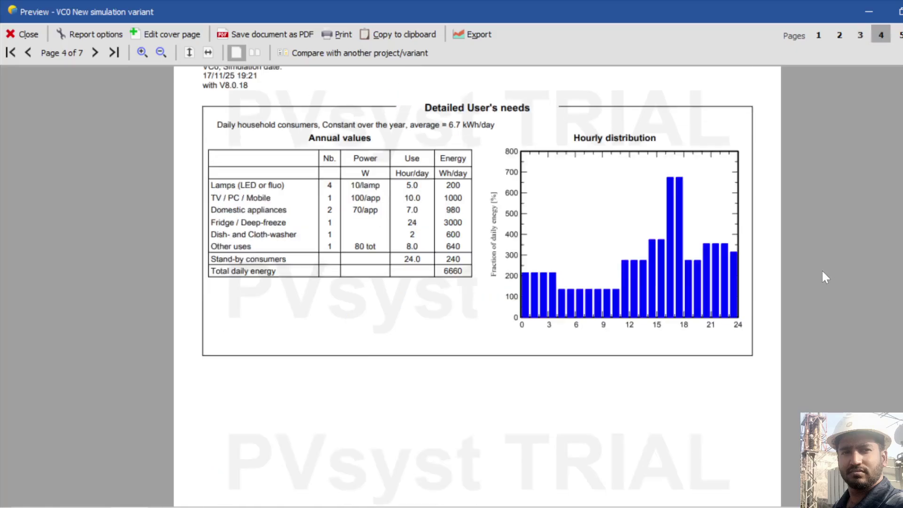
Recheck the battery storage and array losses sections on page 3 of the report
{"action": "scroll", "coordinate": [823, 273], "scroll_direction": "up", "scroll_amount": 3}
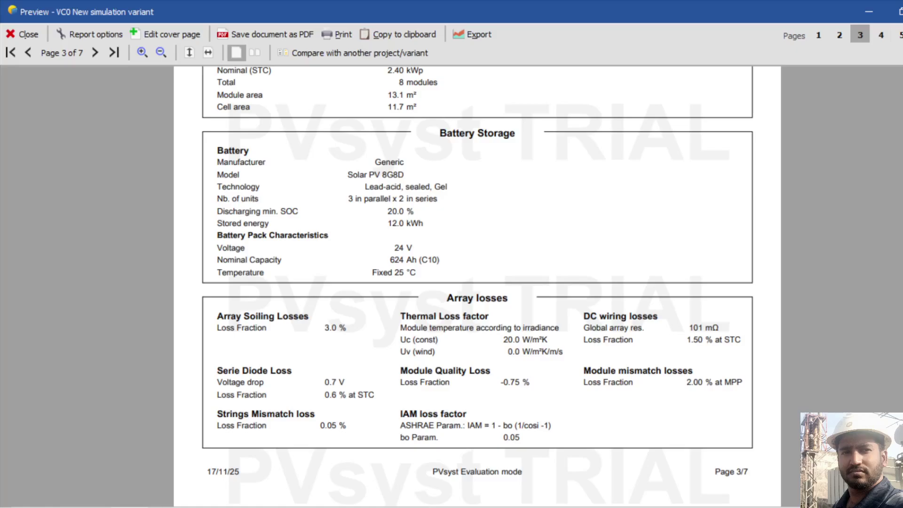
{"action": "scroll", "coordinate": [595, 316], "scroll_direction": "down", "scroll_amount": 3}
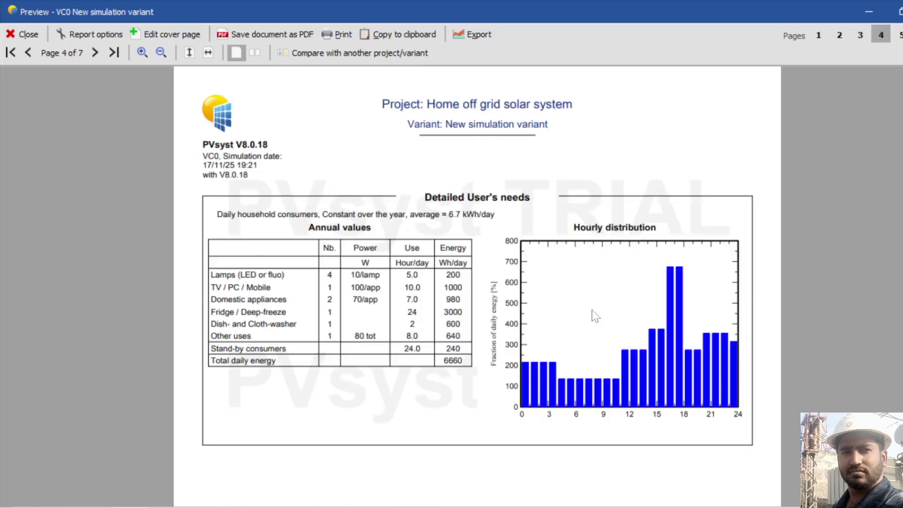
{"action": "scroll", "coordinate": [595, 316], "scroll_direction": "up", "scroll_amount": 3}
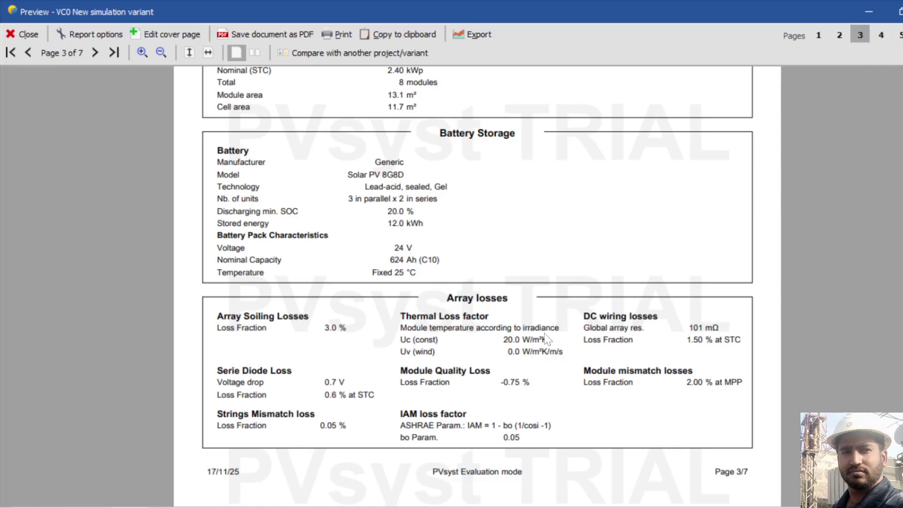
Examine the household consumers table and the hourly distribution graph on page 4 of the report
{"action": "left_click", "coordinate": [878, 36]}
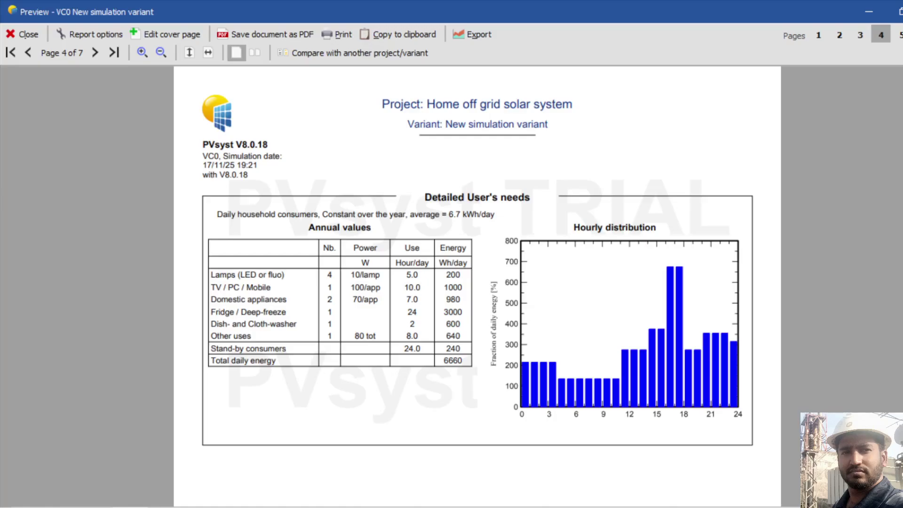
{"action": "scroll", "coordinate": [477, 282], "scroll_direction": "down", "scroll_amount": 3}
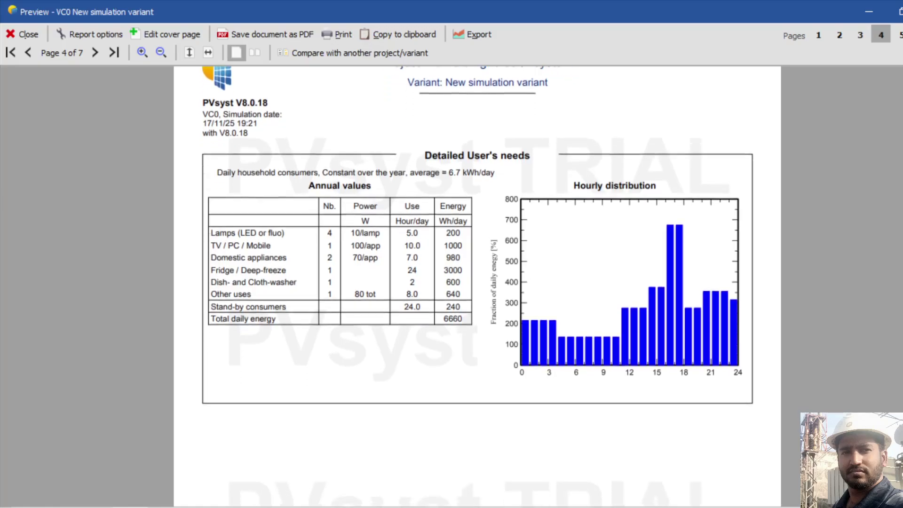
{"action": "scroll", "coordinate": [477, 282], "scroll_direction": "down", "scroll_amount": 5}
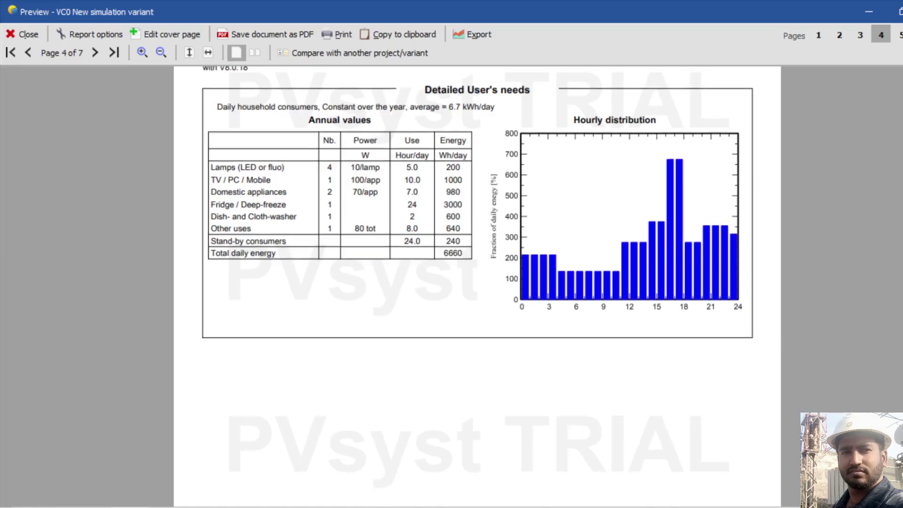
{"action": "scroll", "coordinate": [478, 282], "scroll_direction": "down", "scroll_amount": 3}
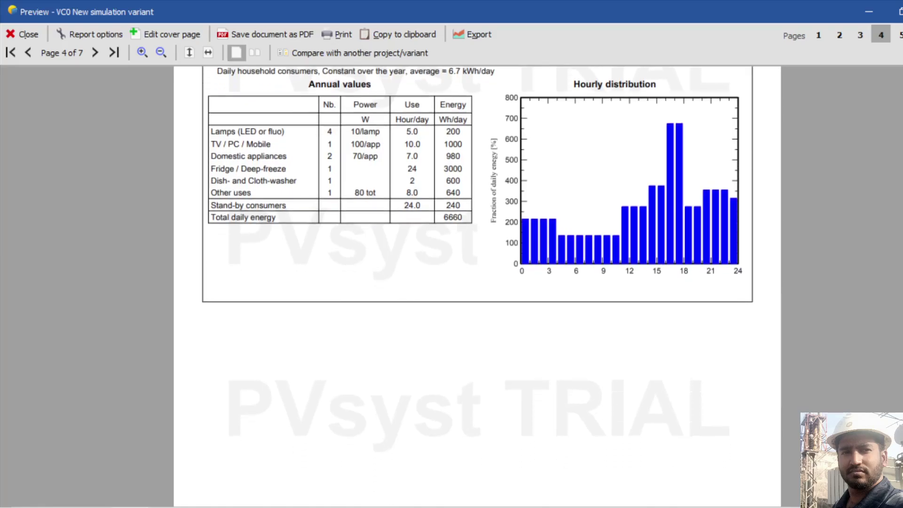
{"action": "scroll", "coordinate": [478, 282], "scroll_direction": "down", "scroll_amount": 14}
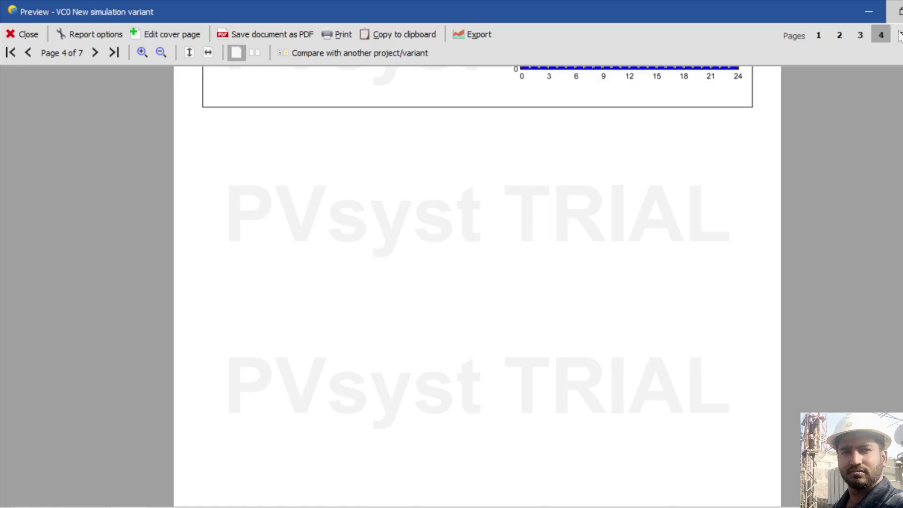
Examine the system production, loss of load, battery ageing, normalized production and performance ratio results on page 5
{"action": "left_click", "coordinate": [899, 35]}
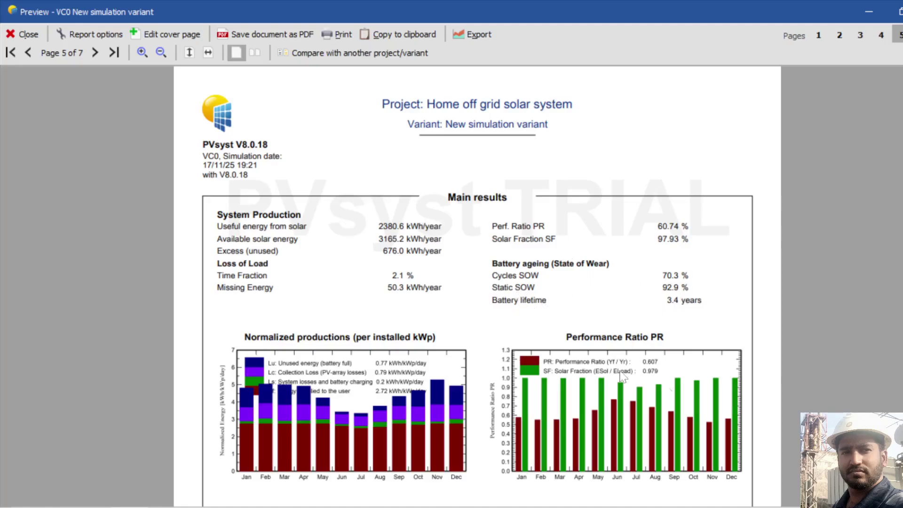
{"action": "scroll", "coordinate": [477, 282], "scroll_direction": "down", "scroll_amount": 2}
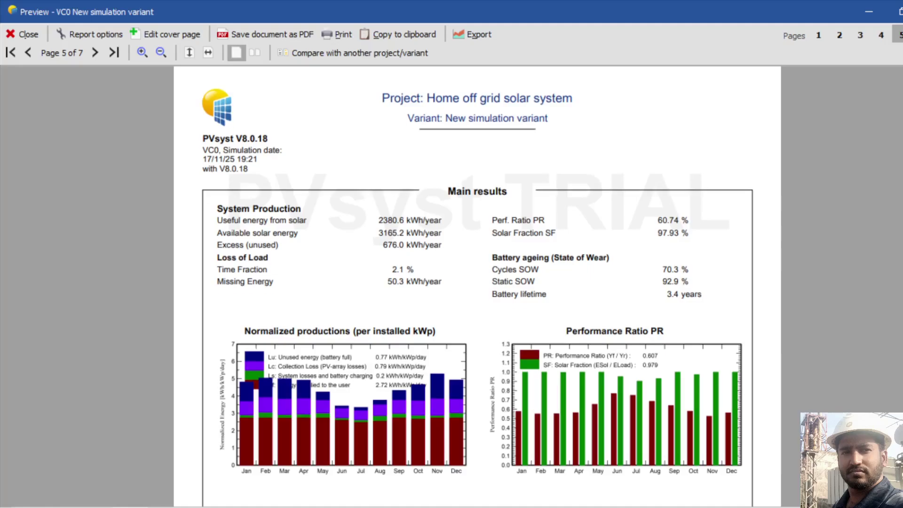
{"action": "scroll", "coordinate": [477, 283], "scroll_direction": "down", "scroll_amount": 2}
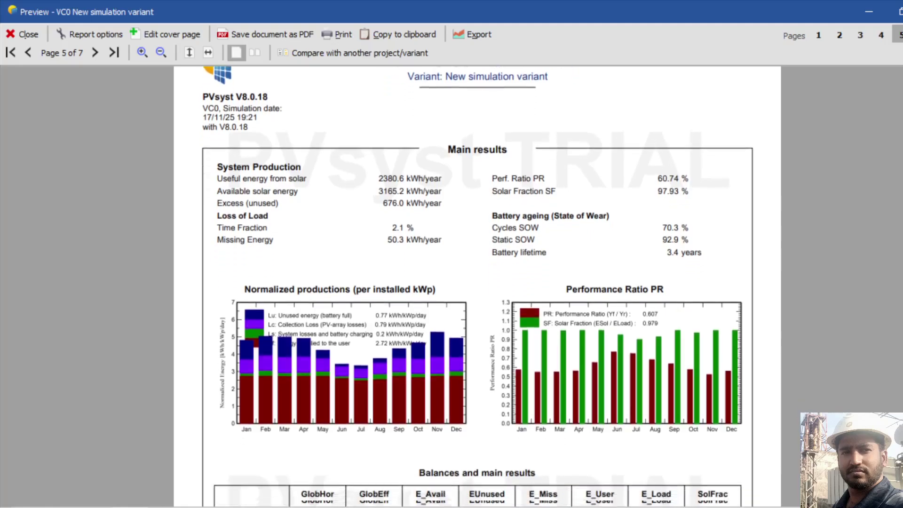
{"action": "scroll", "coordinate": [477, 282], "scroll_direction": "down", "scroll_amount": 1}
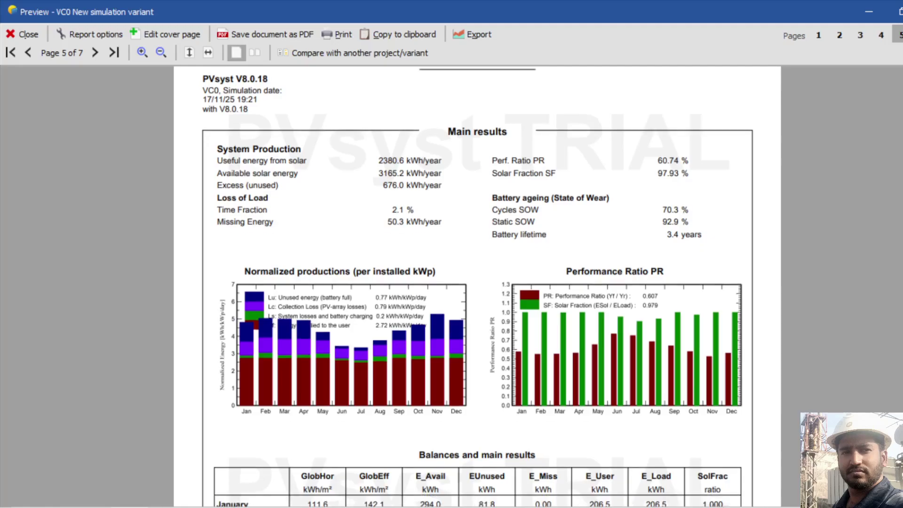
{"action": "scroll", "coordinate": [477, 282], "scroll_direction": "down", "scroll_amount": 3}
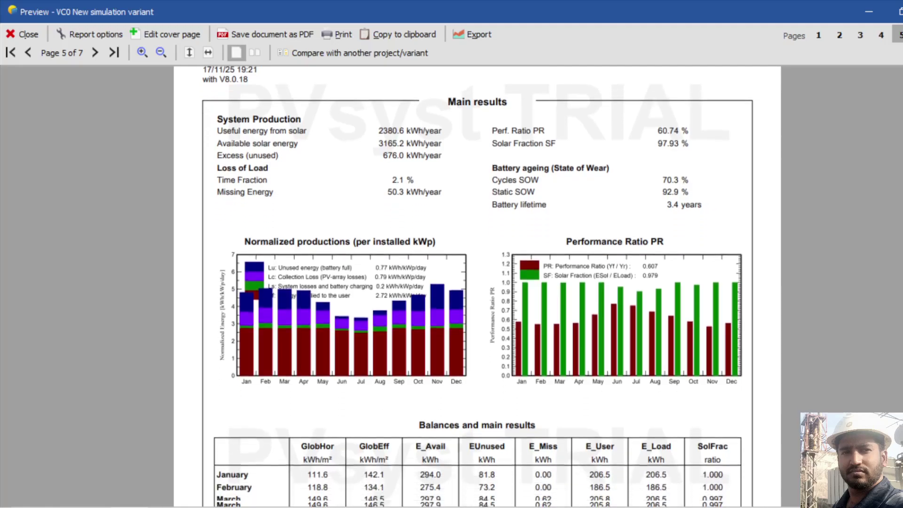
{"action": "scroll", "coordinate": [477, 282], "scroll_direction": "down", "scroll_amount": 1}
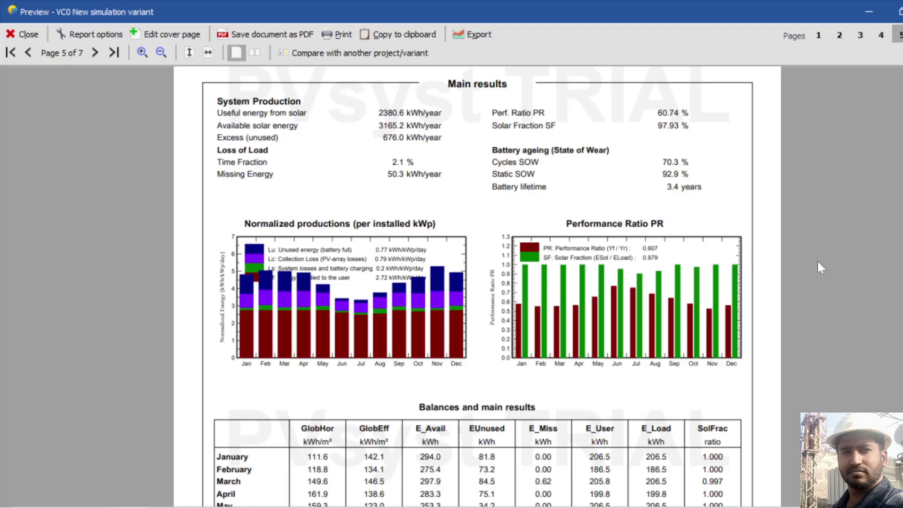
Read the monthly balances and main results table with its legends on page 5
{"action": "scroll", "coordinate": [477, 286], "scroll_direction": "down", "scroll_amount": 2}
{"action": "scroll", "coordinate": [477, 282], "scroll_direction": "down", "scroll_amount": 3}
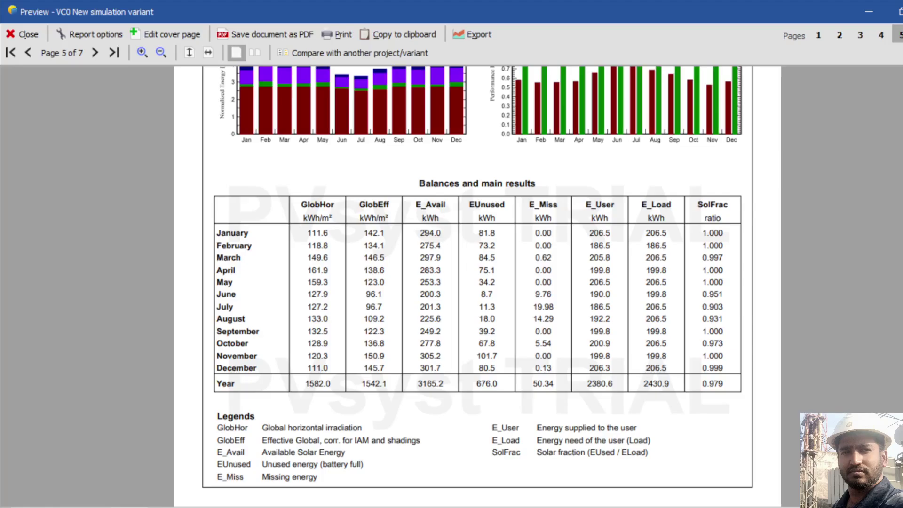
{"action": "scroll", "coordinate": [478, 278], "scroll_direction": "down", "scroll_amount": 1}
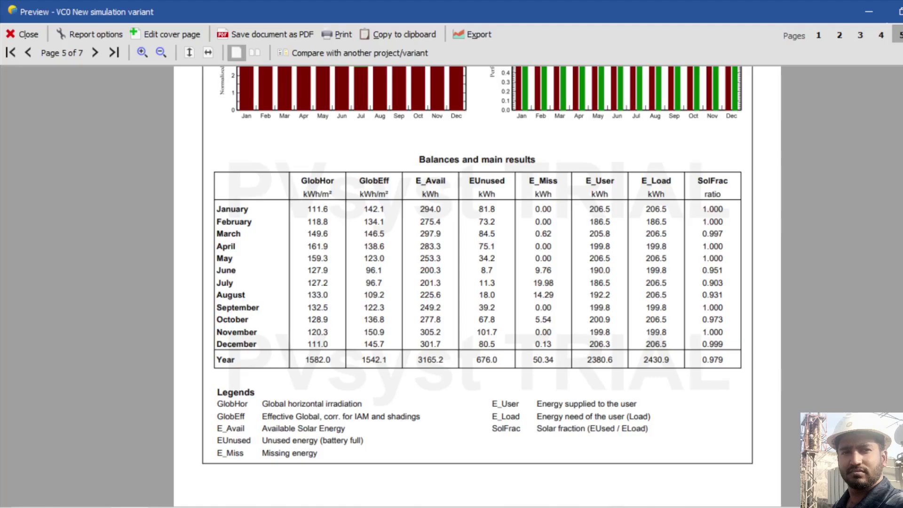
Examine the loss diagram on page 6, from global horizontal irradiation down to the user's energy need
{"action": "scroll", "coordinate": [848, 93], "scroll_direction": "down", "scroll_amount": 1}
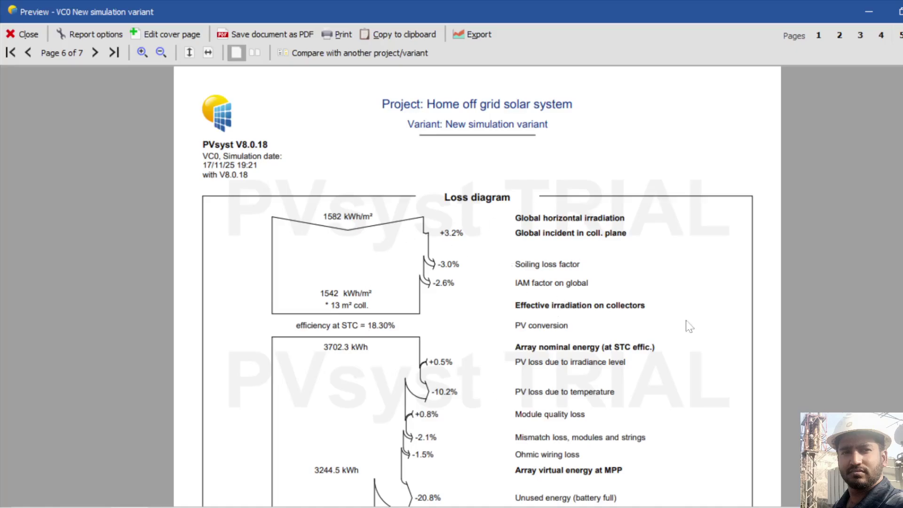
{"action": "scroll", "coordinate": [167, 72], "scroll_direction": "down", "scroll_amount": 3}
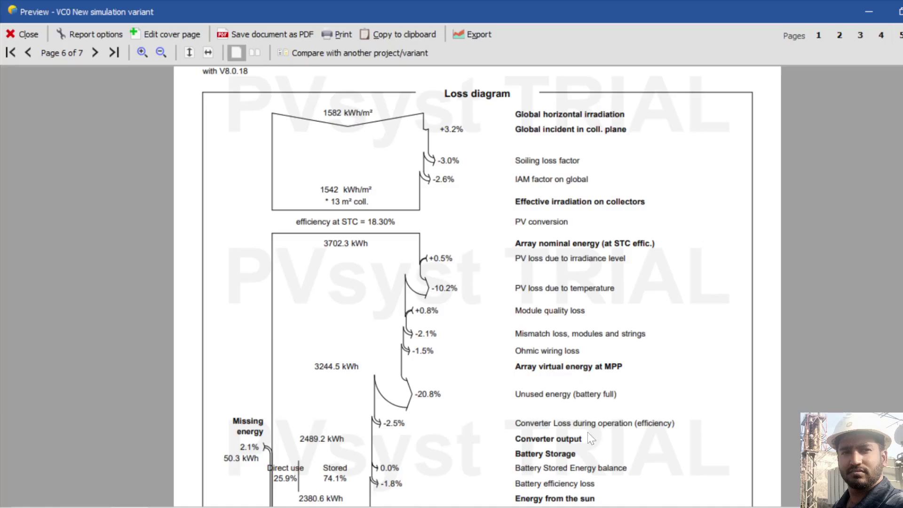
{"action": "scroll", "coordinate": [477, 286], "scroll_direction": "down", "scroll_amount": 3}
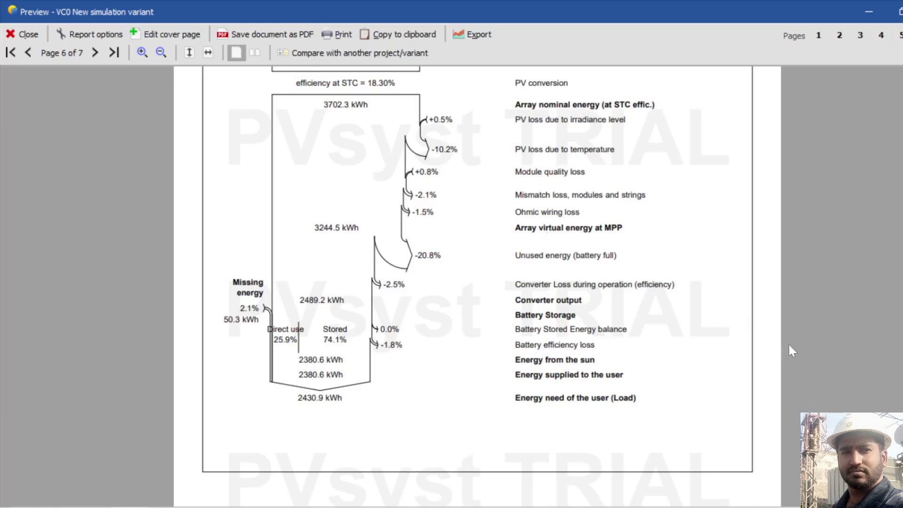
{"action": "mouse_move", "coordinate": [166, 505]}
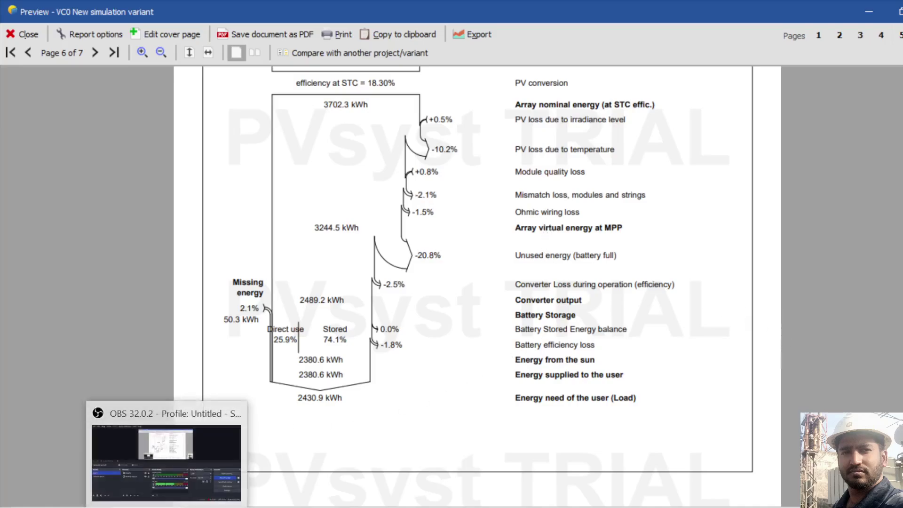
{"action": "left_click", "coordinate": [221, 442]}
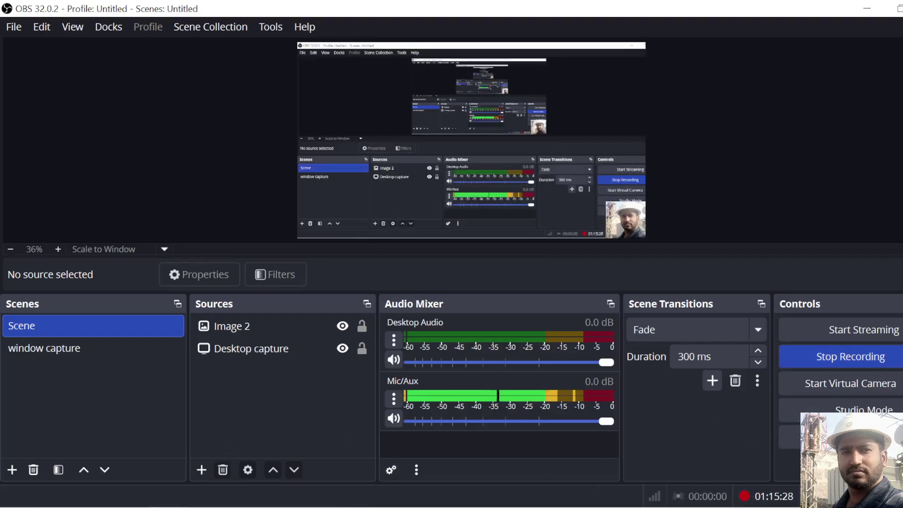
{"action": "mouse_move", "coordinate": [131, 505]}
{"action": "left_click", "coordinate": [131, 458]}
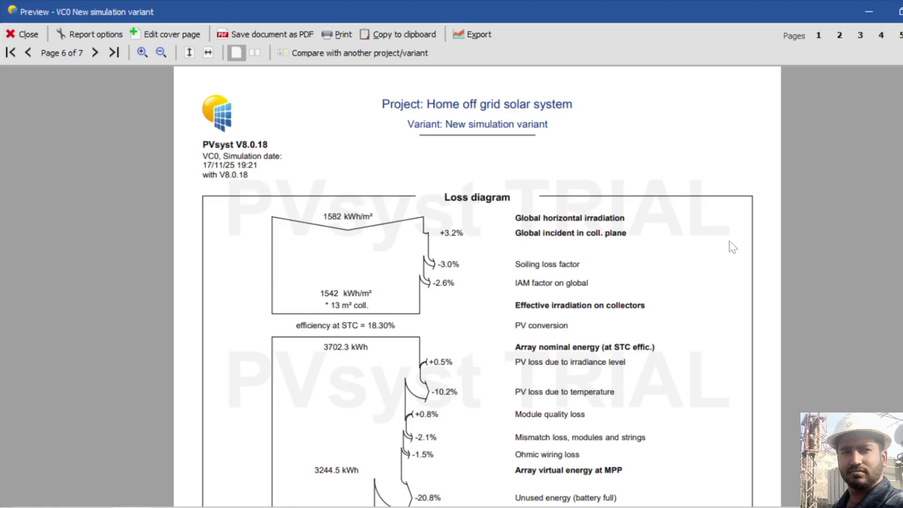
Examine the Daily Input/Output diagram on page 7 of the report and return to the loss diagram on page 6
{"action": "scroll", "coordinate": [477, 282], "scroll_direction": "down", "scroll_amount": 6}
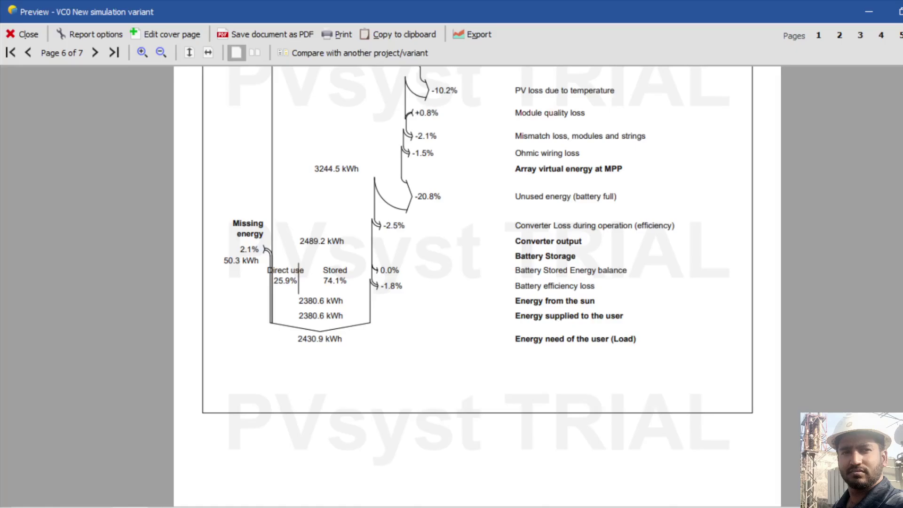
{"action": "scroll", "coordinate": [553, 158], "scroll_direction": "down", "scroll_amount": 3}
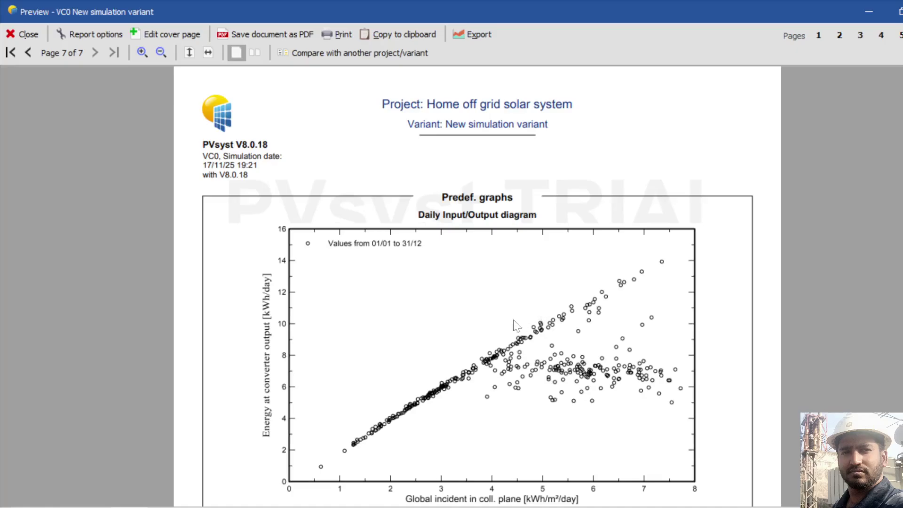
{"action": "scroll", "coordinate": [512, 330], "scroll_direction": "down", "scroll_amount": 2}
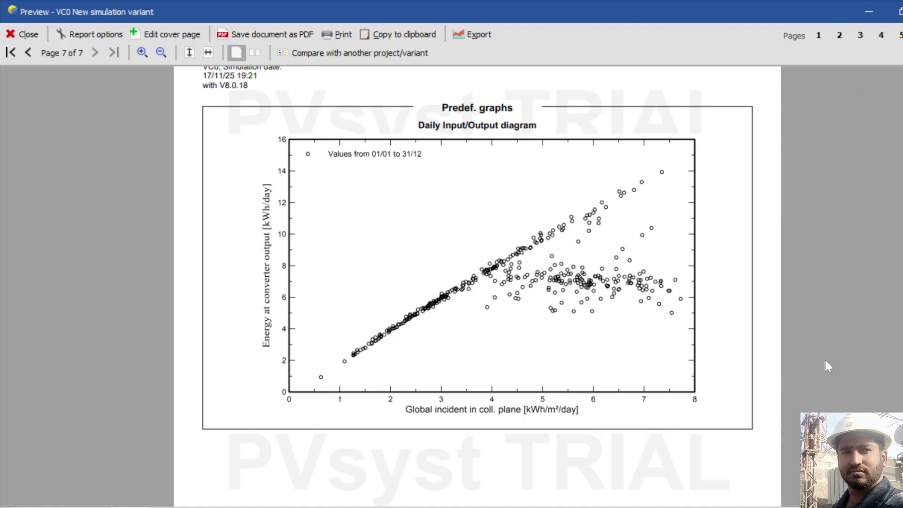
{"action": "scroll", "coordinate": [477, 282], "scroll_direction": "down", "scroll_amount": 5}
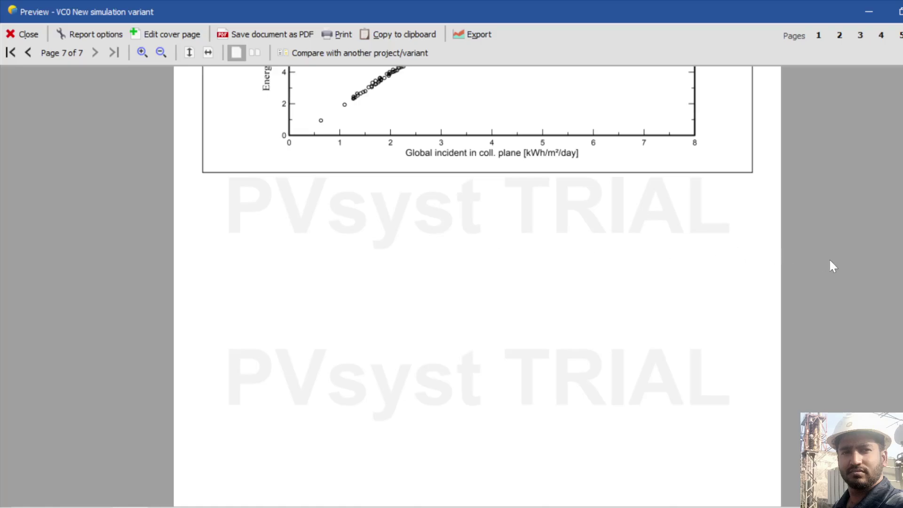
{"action": "scroll", "coordinate": [830, 262], "scroll_direction": "up", "scroll_amount": 3}
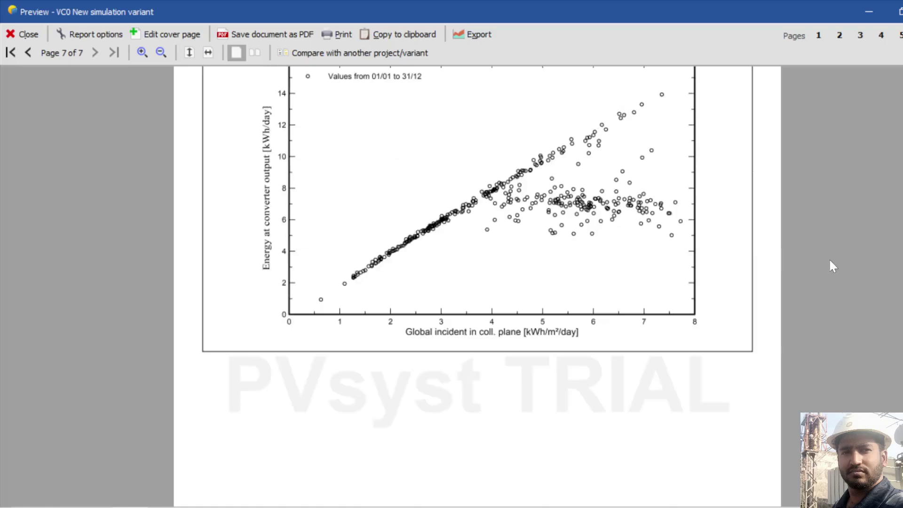
{"action": "scroll", "coordinate": [829, 258], "scroll_direction": "up", "scroll_amount": 8}
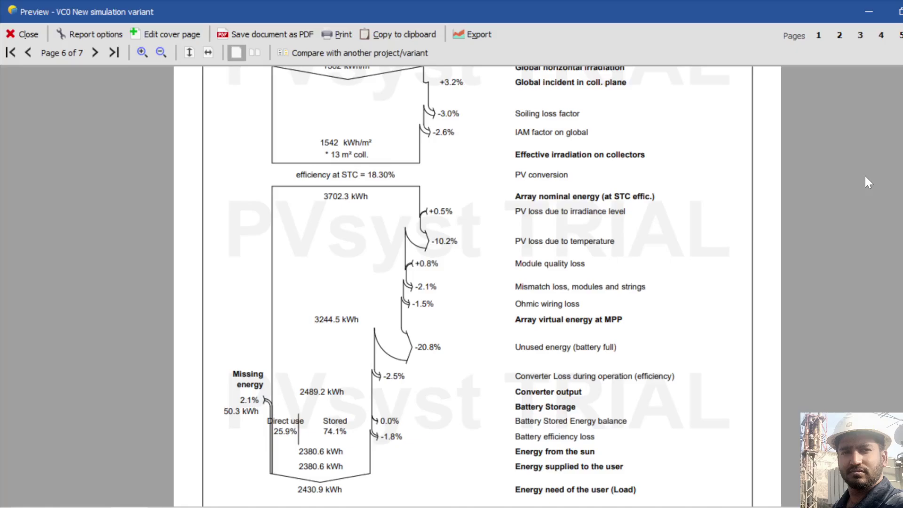
{"action": "left_click", "coordinate": [256, 507]}
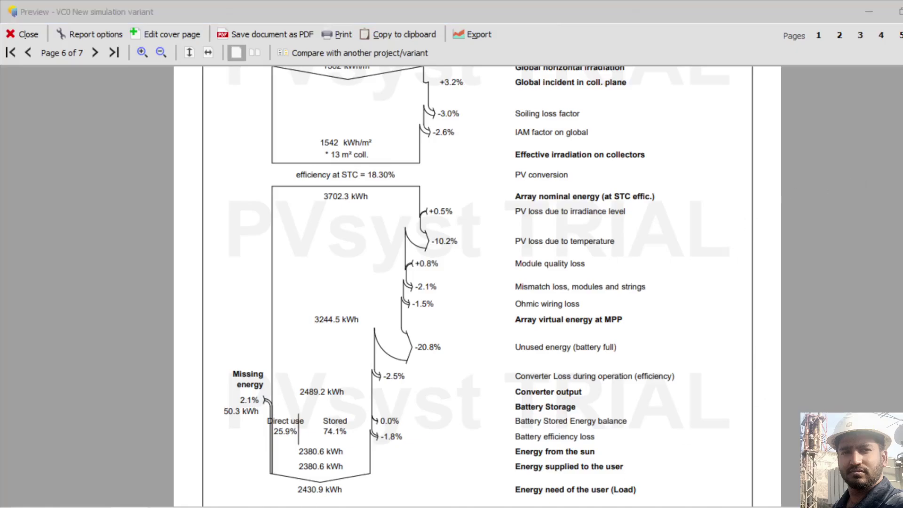